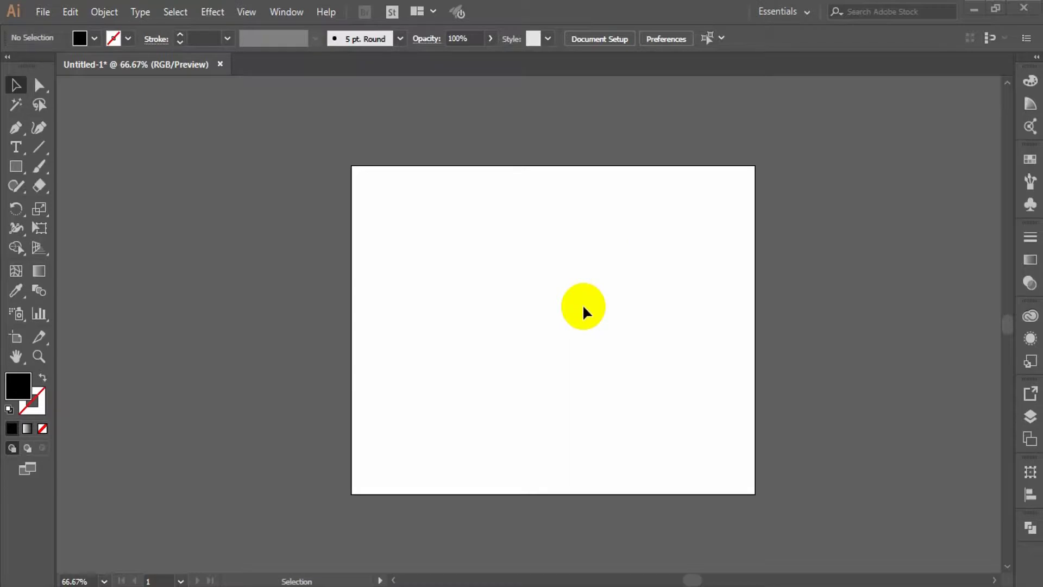
Step: View the artboard at actual size and show the document grid
key(ctrl+1)
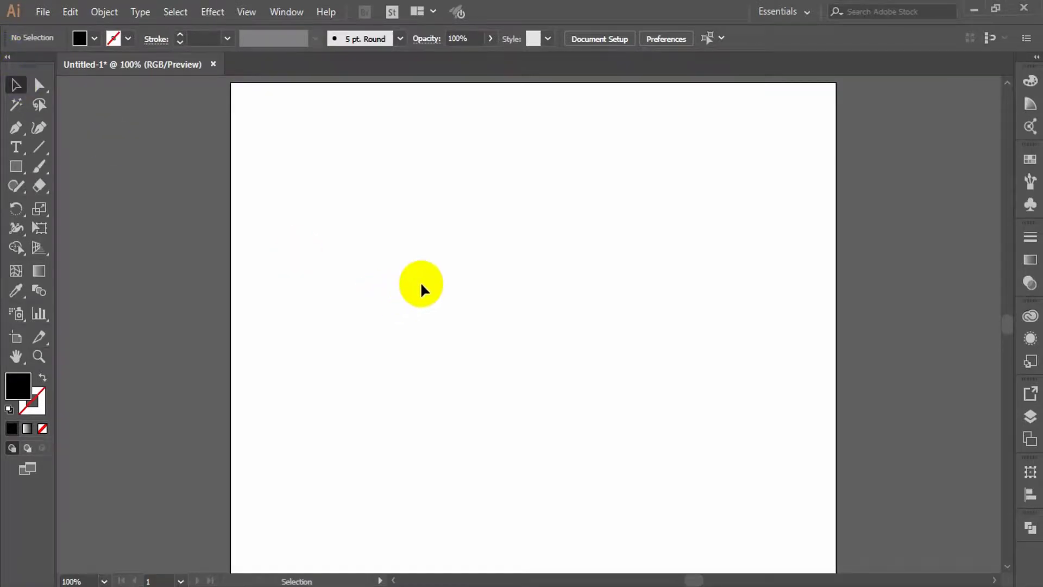
click(223, 8)
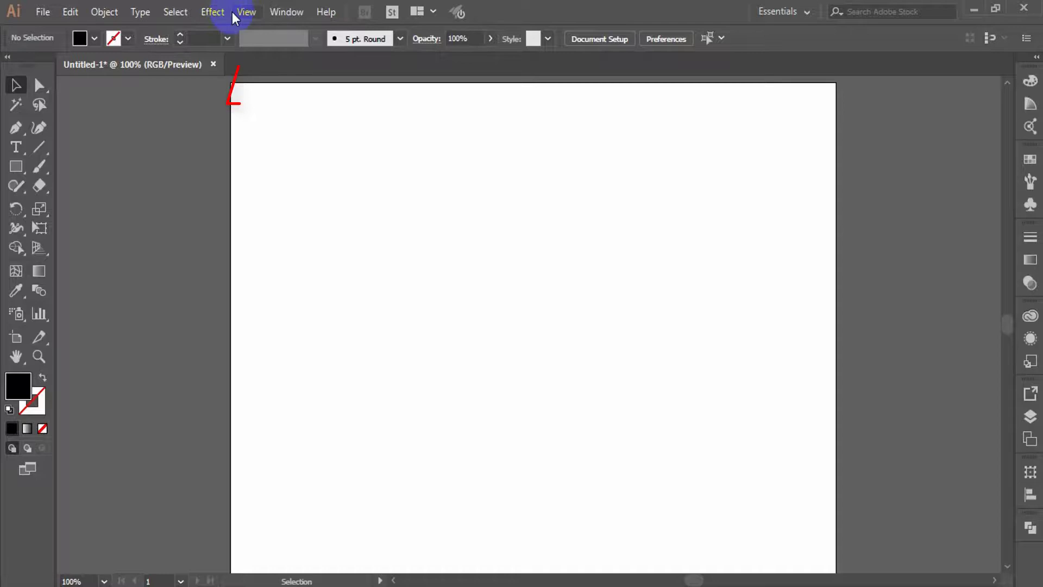
click(237, 13)
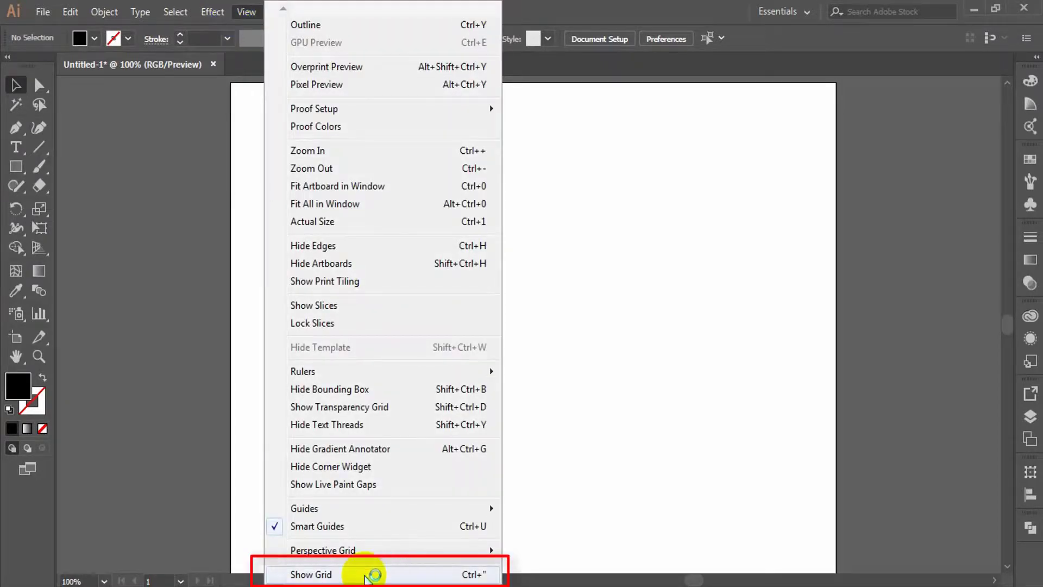
click(366, 575)
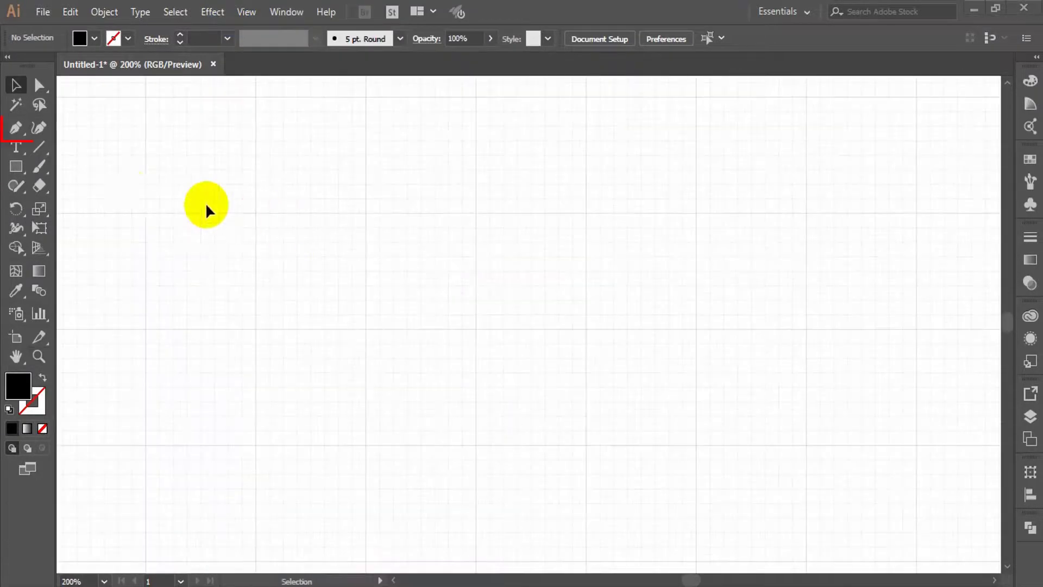
Step: Draw a closed triangle with the Pen tool, about 1.5 major grid squares wide and 0.75 high, with its apex centred
click(12, 130)
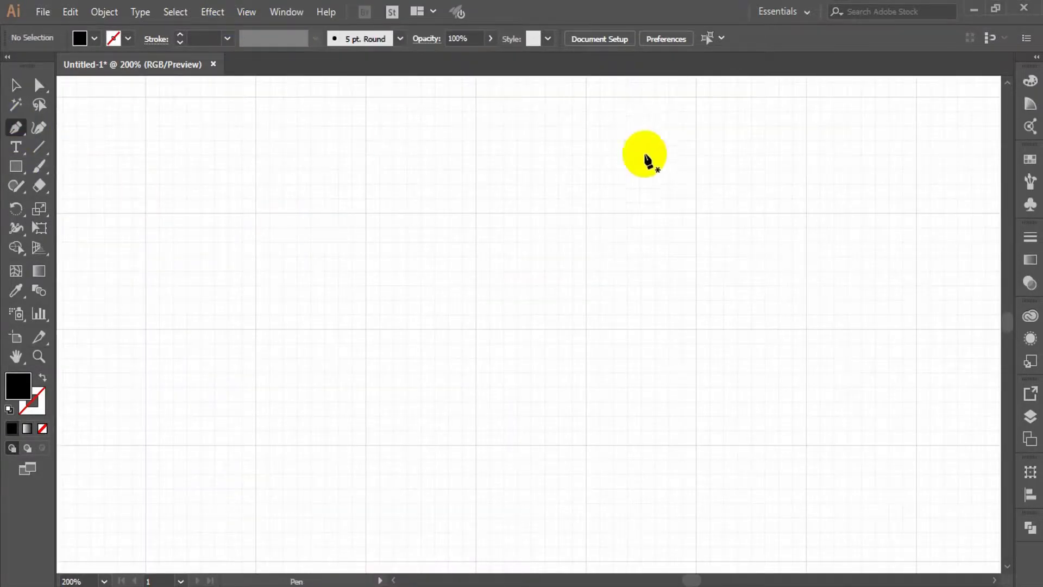
key(ctrl+plus)
click(402, 358)
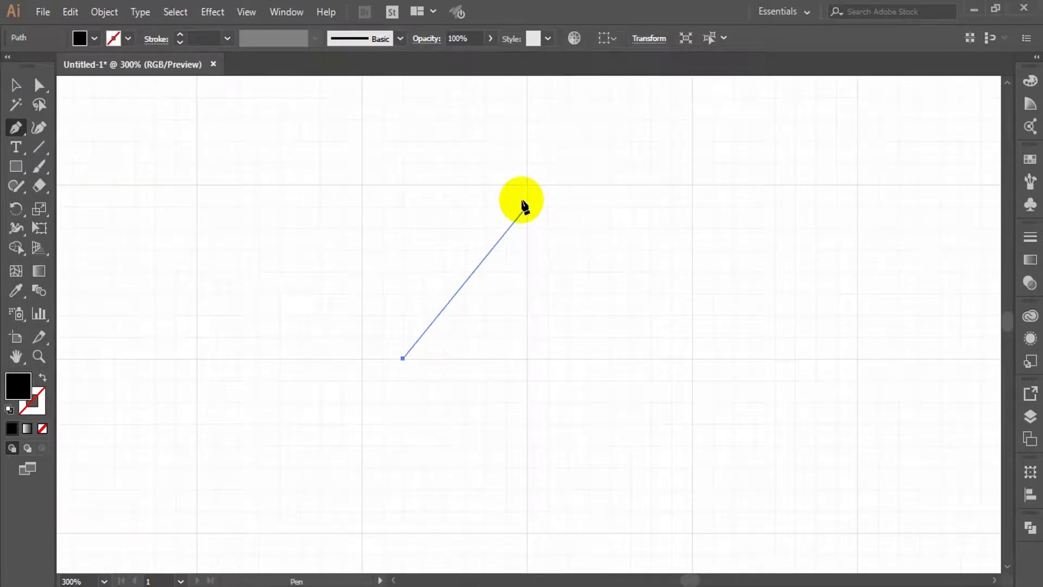
click(527, 227)
click(651, 358)
click(403, 358)
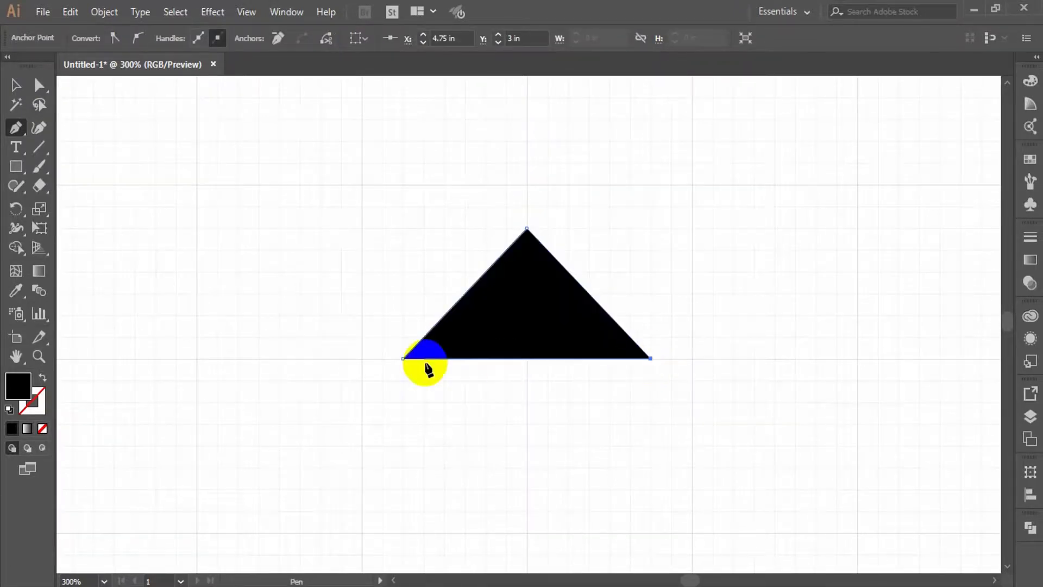
key(v)
click(163, 221)
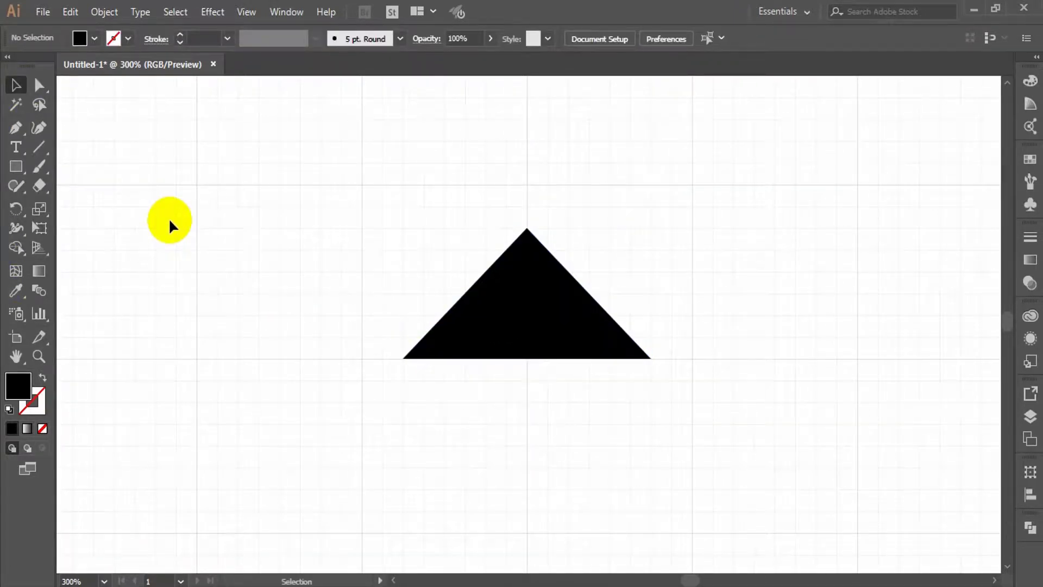
Step: Fill the triangle with a linear gradient and switch the starting stop's colour mode to RGB
click(565, 309)
click(13, 428)
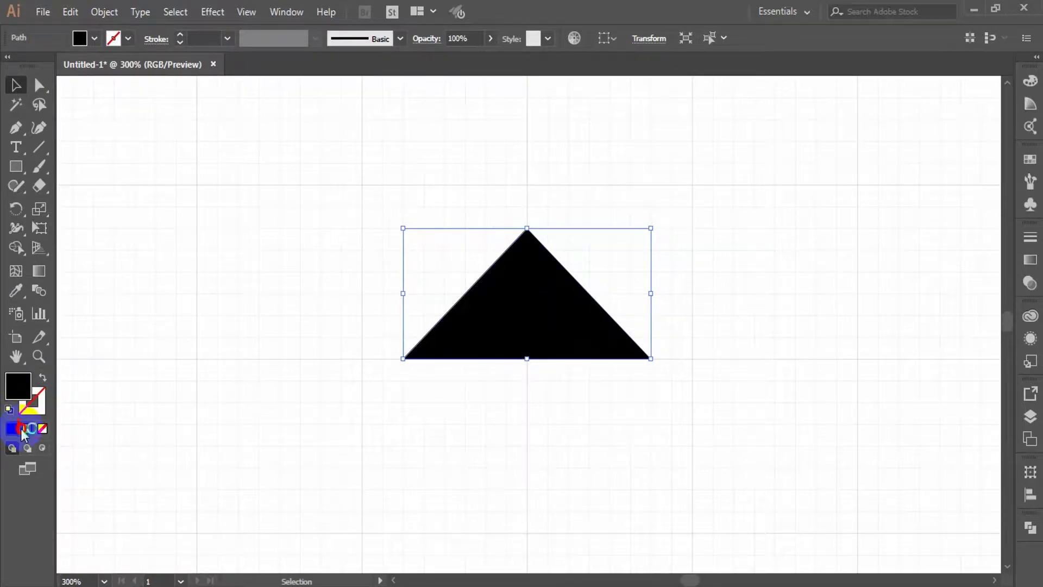
click(25, 428)
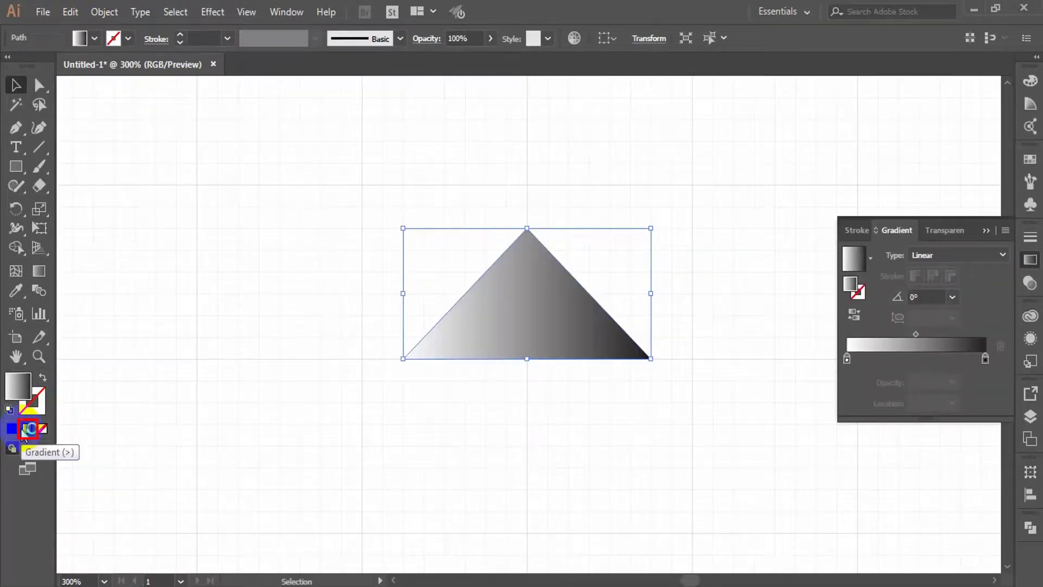
double_click(847, 359)
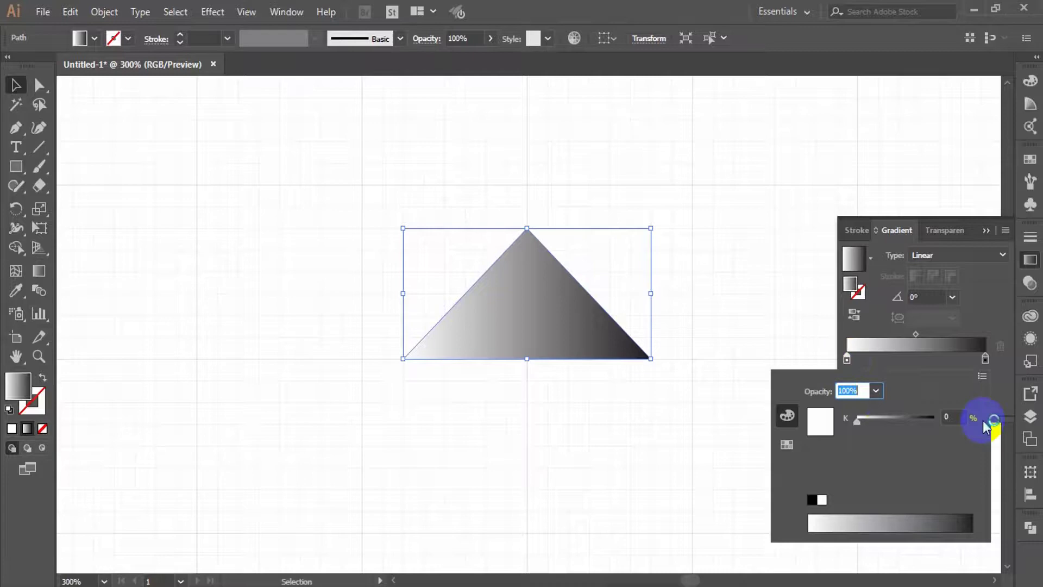
click(982, 377)
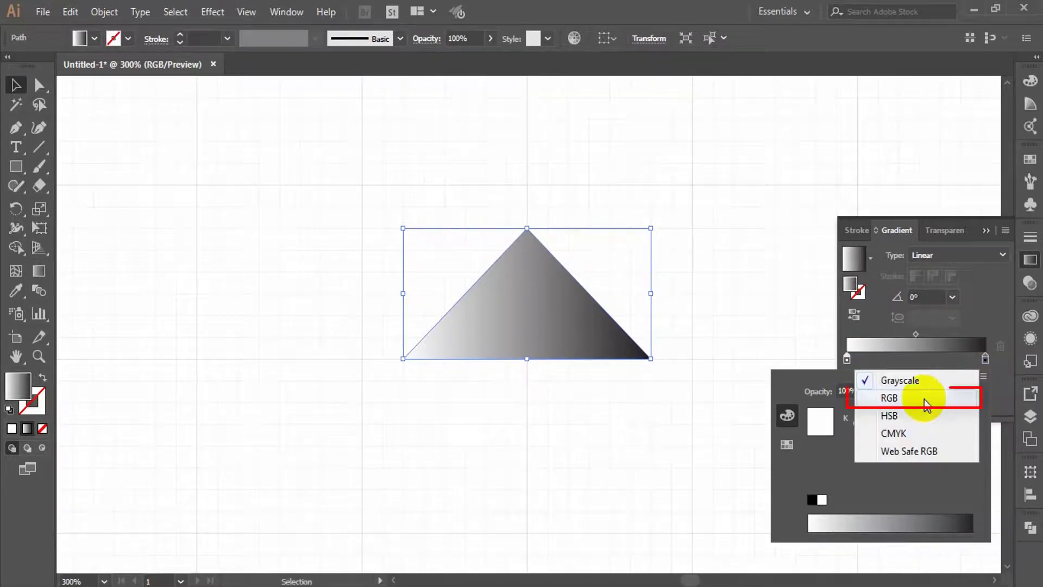
click(925, 399)
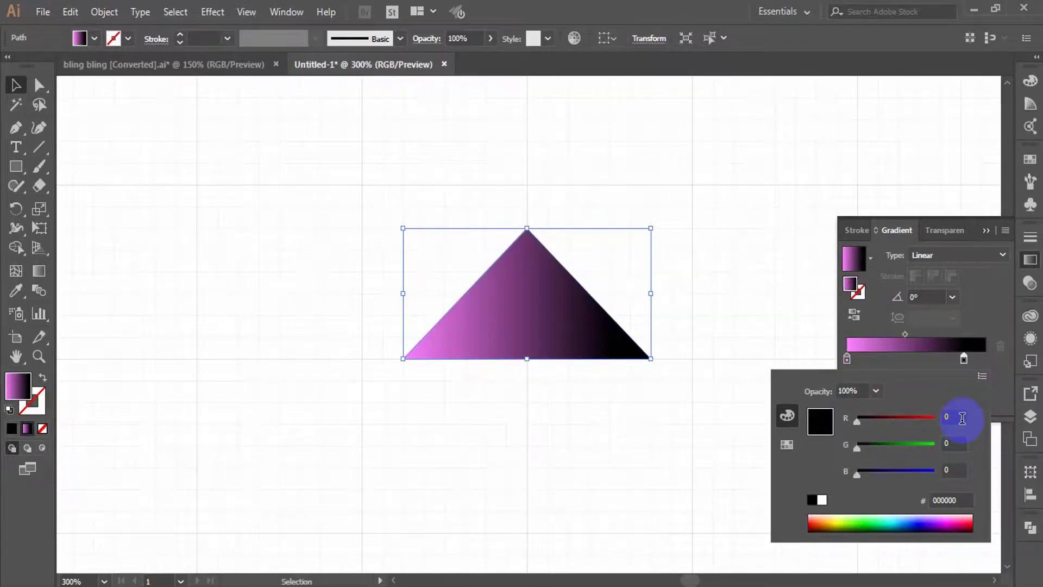
Step: Set the gradient's end stop colour to RGB 248, 95, 255
click(958, 417)
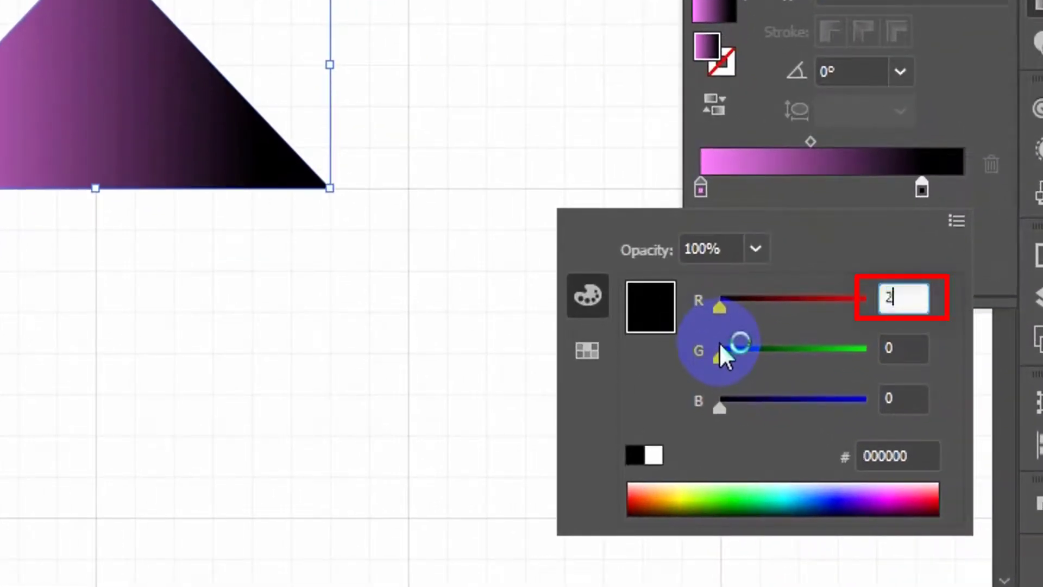
text(248)
click(914, 347)
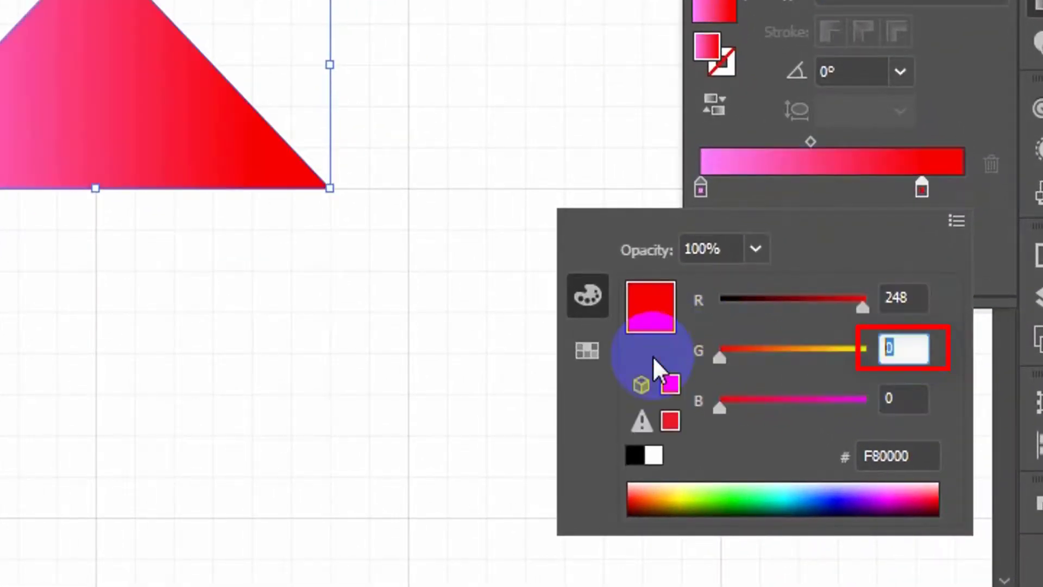
text(95)
click(904, 399)
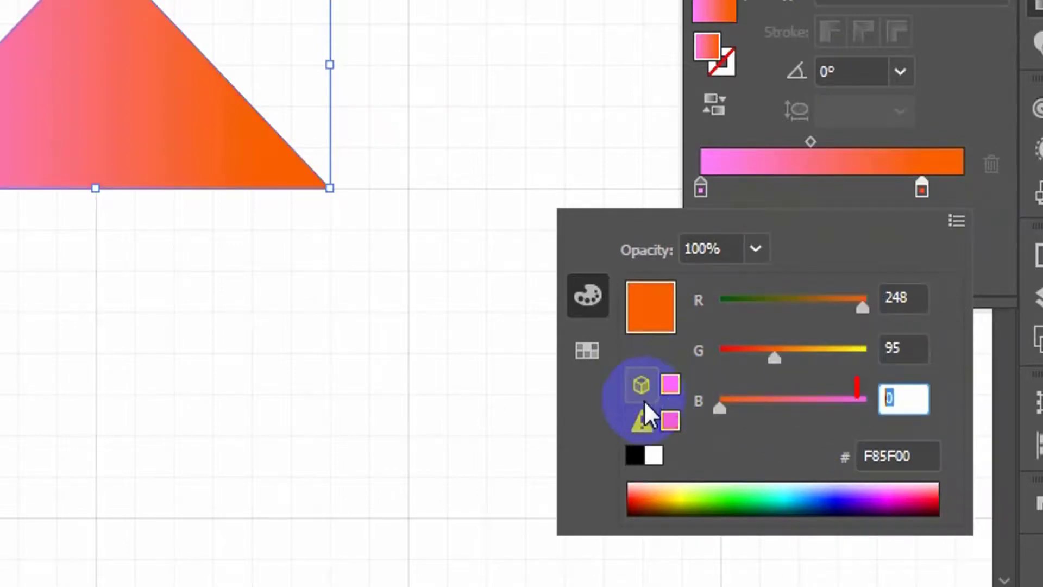
text(255)
click(340, 416)
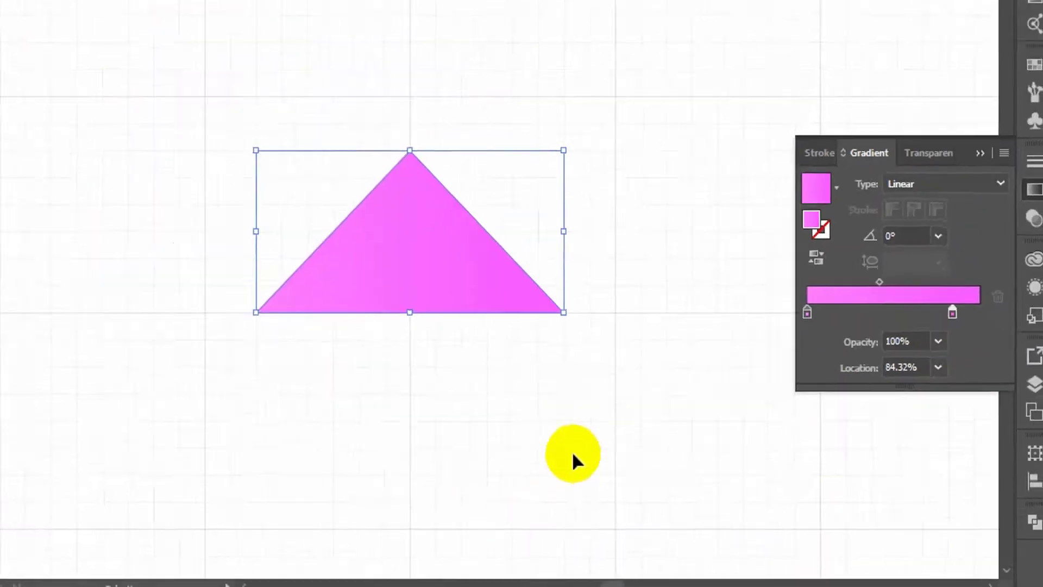
Step: Lighten the gradient's starting stop at 0% to pale pink, RGB 254, 231, 255
click(700, 187)
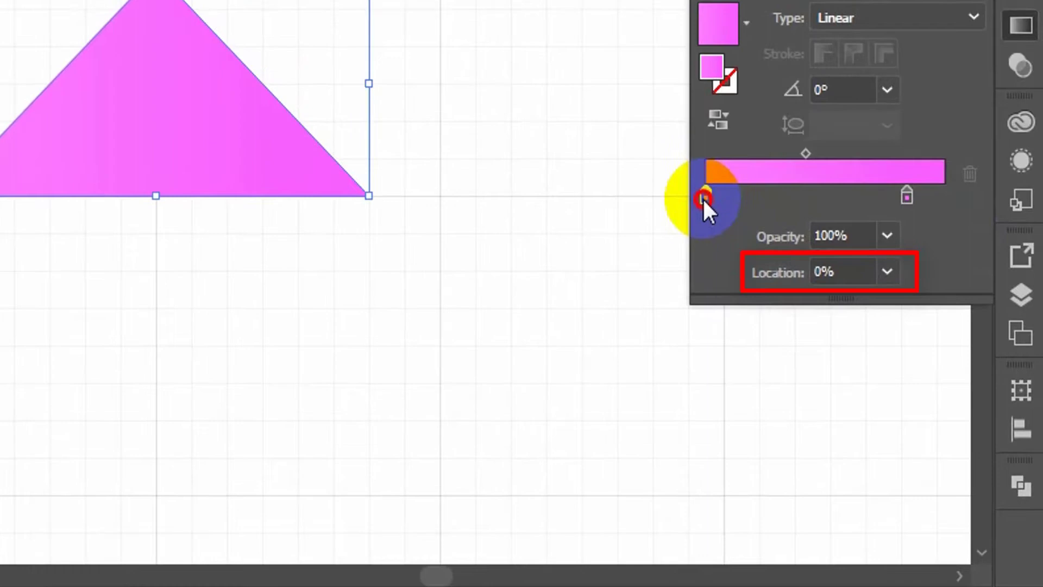
double_click(846, 359)
drag(821, 350, 825, 343)
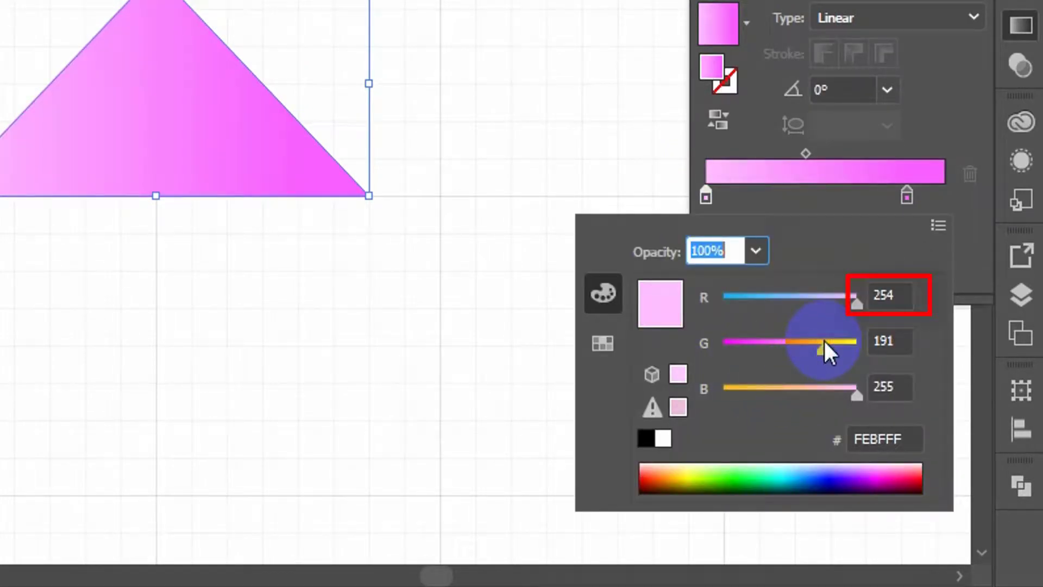
drag(834, 342, 847, 344)
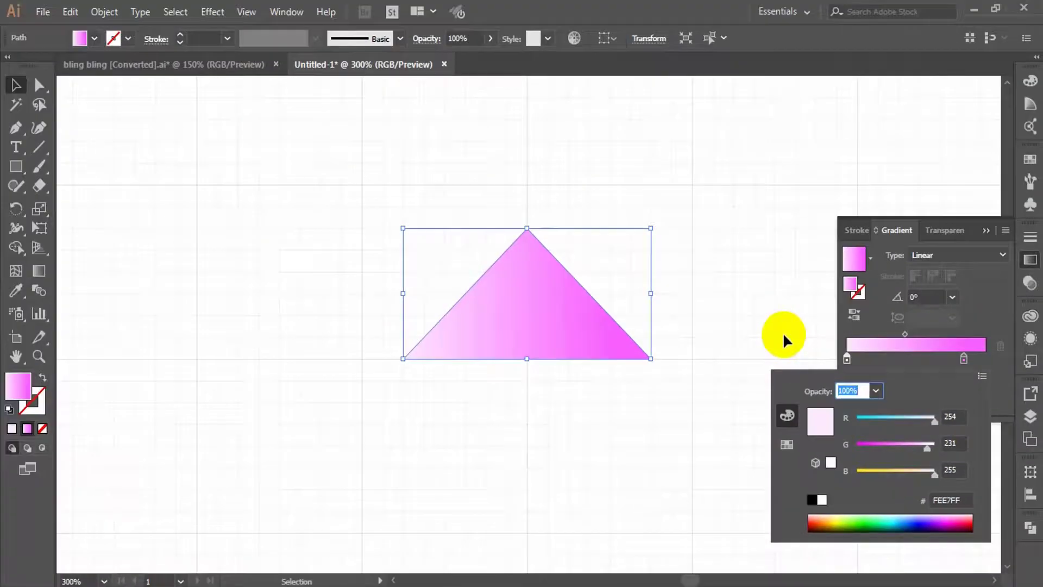
Step: Set the triangle's gradient angle to -90° and close the gradient settings
click(868, 92)
double_click(867, 92)
text(-90)
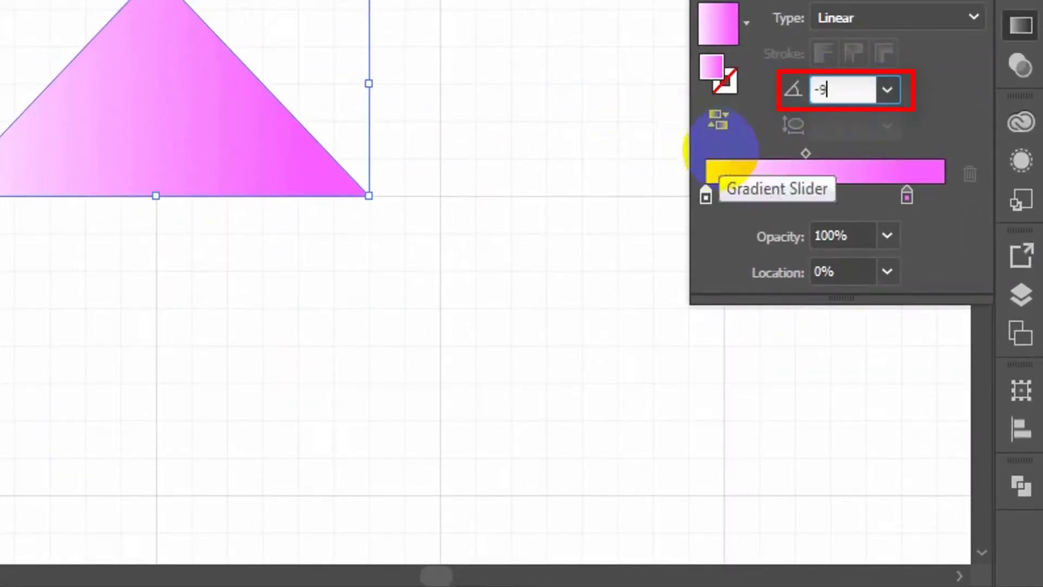
key(Return)
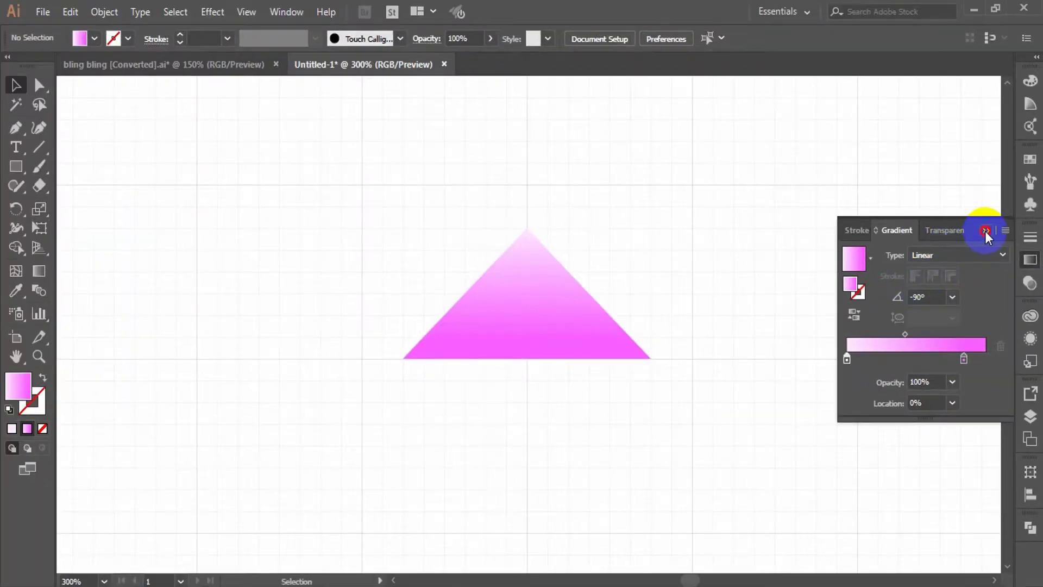
click(985, 231)
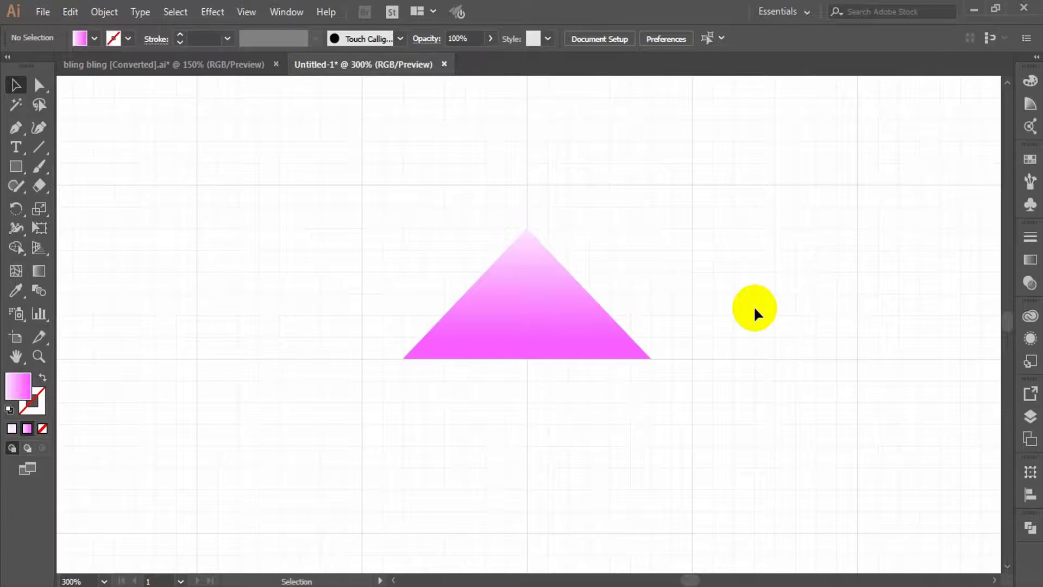
Step: Duplicate the pink triangle and place the copy directly beside it, touching at the base corner
key(ctrl+c)
key(ctrl+v)
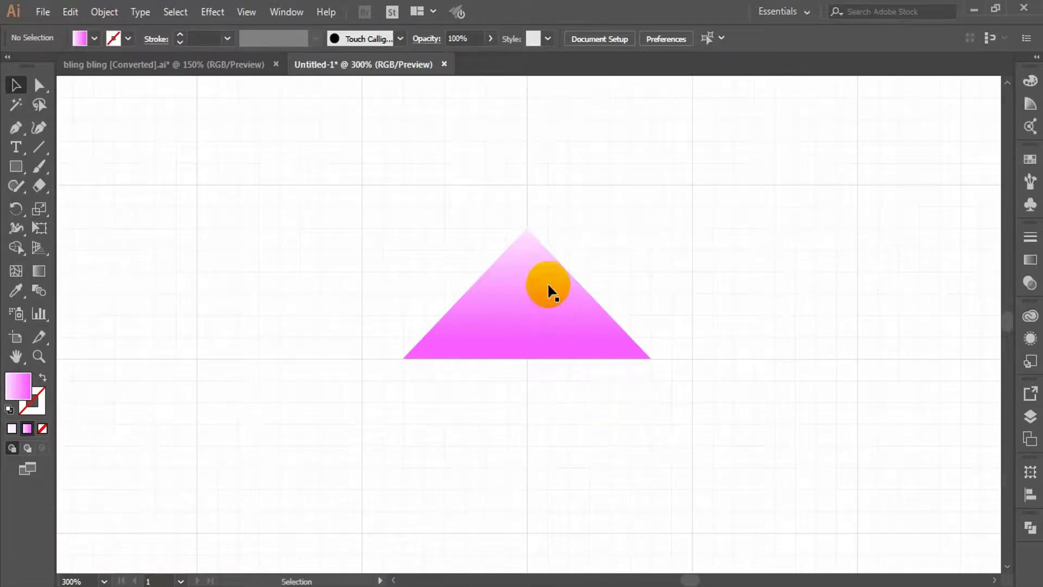
click(543, 283)
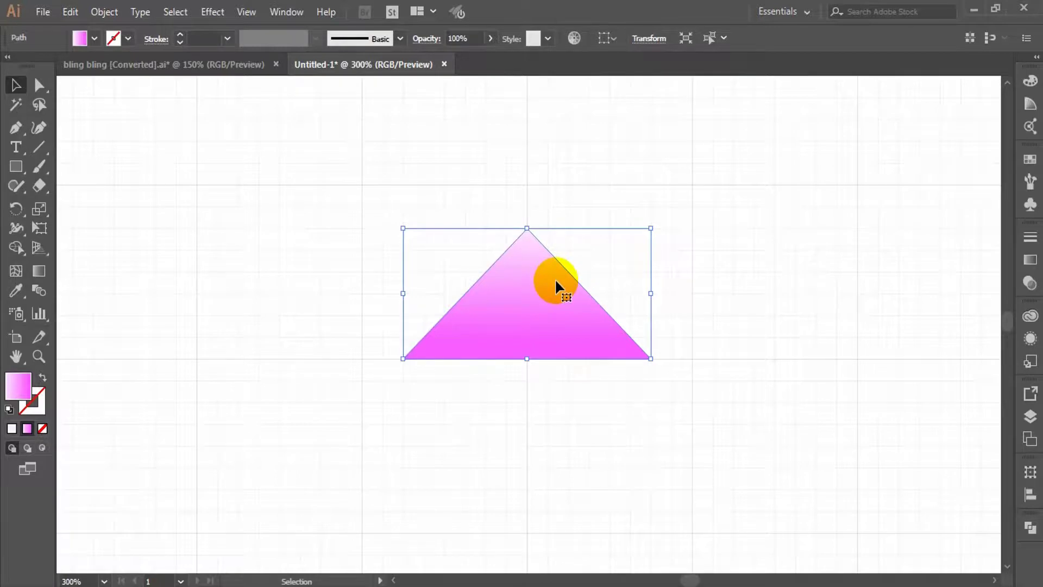
drag(553, 284, 775, 307)
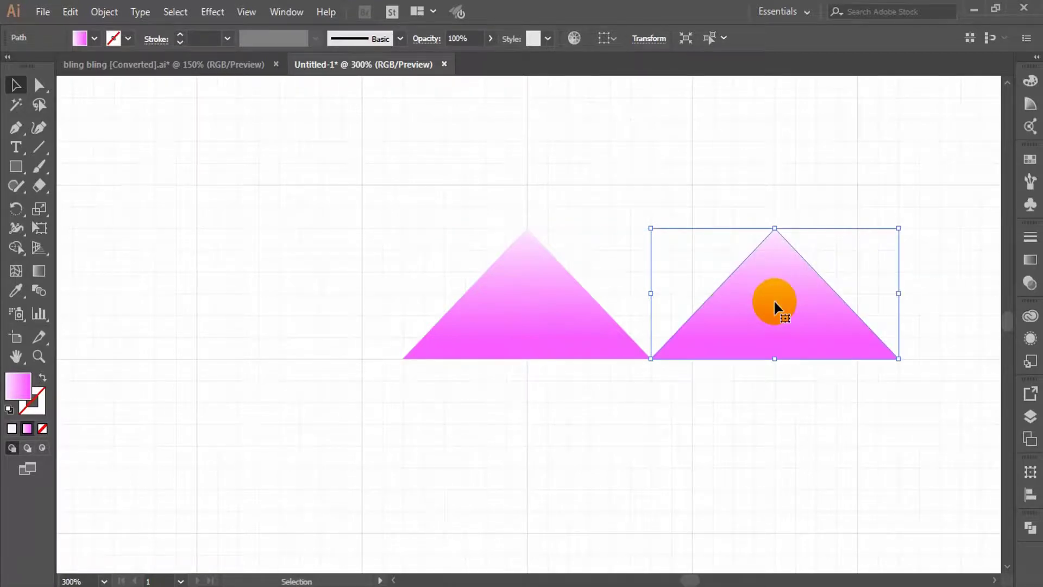
Step: Reflect the copied triangle across the horizontal axis and fit it against the original's slanted edge to form a parallelogram
right_click(775, 308)
mouse_move(830, 489)
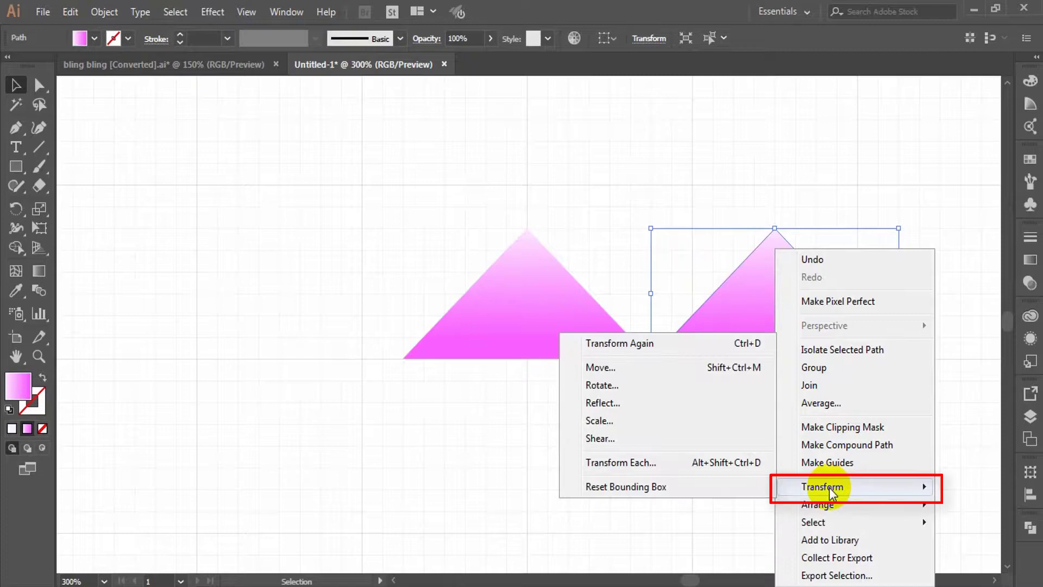
click(626, 404)
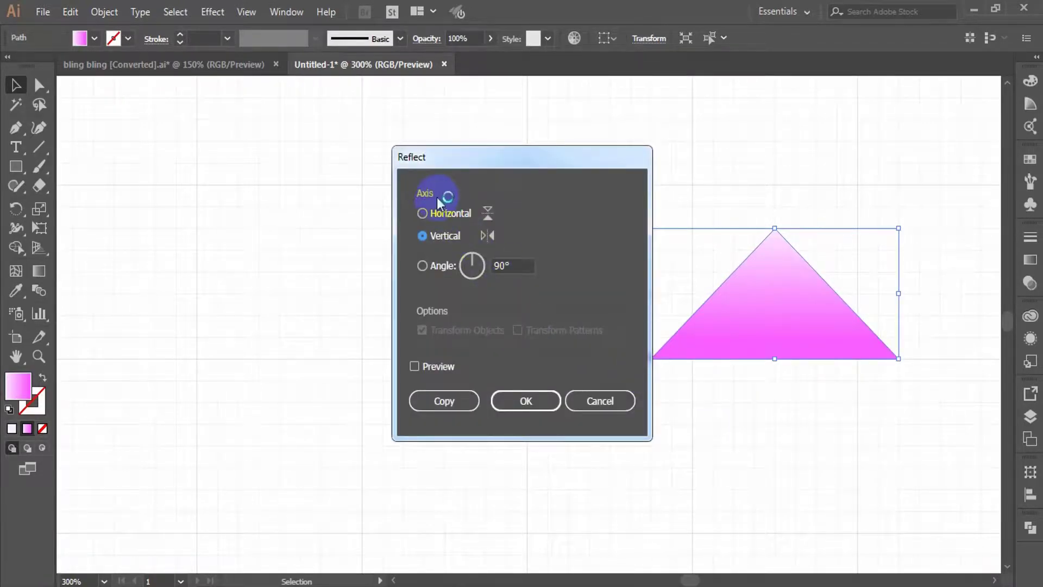
click(505, 400)
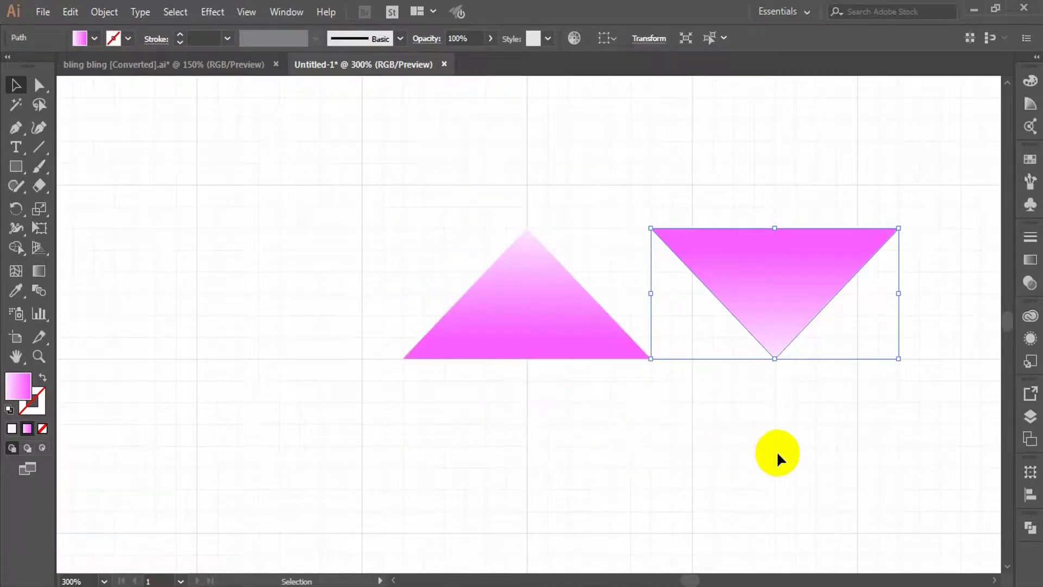
drag(801, 295, 681, 309)
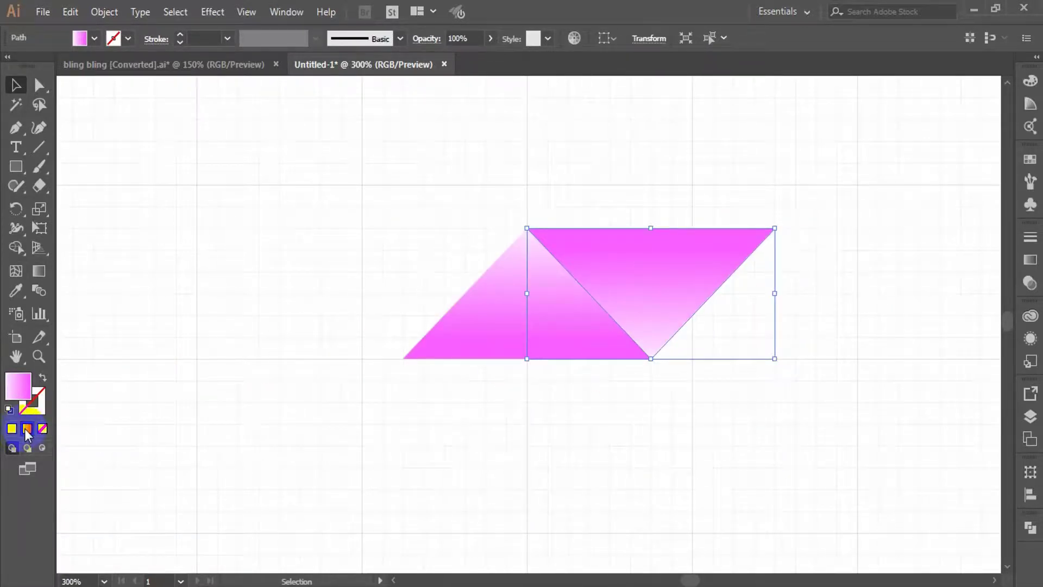
Step: Recolour the flipped triangle's gradient from light pink to white (RGB 255, 255, 255), with the end stop at 97.84%, and deselect it
click(1030, 263)
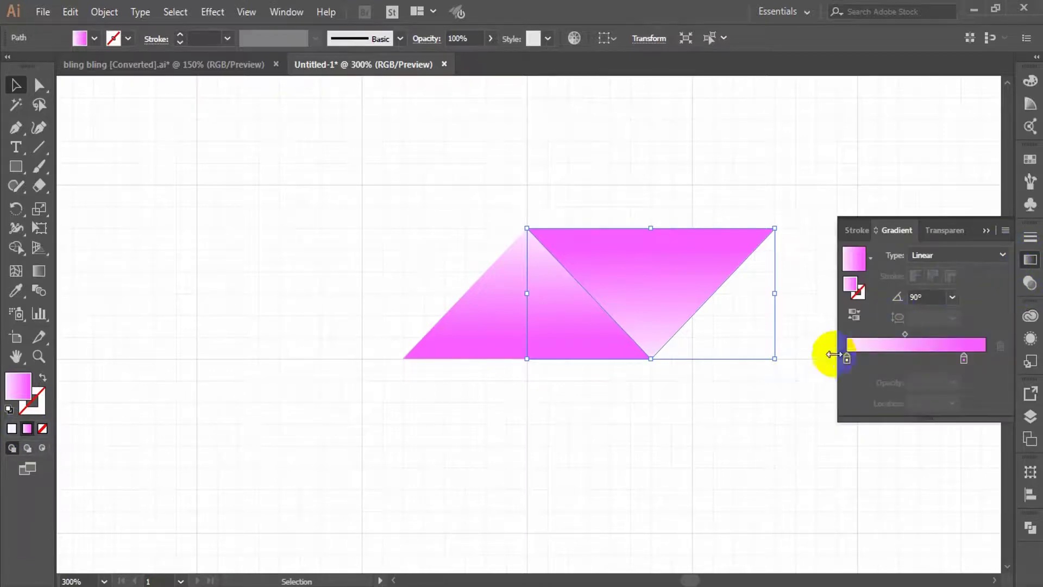
click(965, 359)
double_click(964, 359)
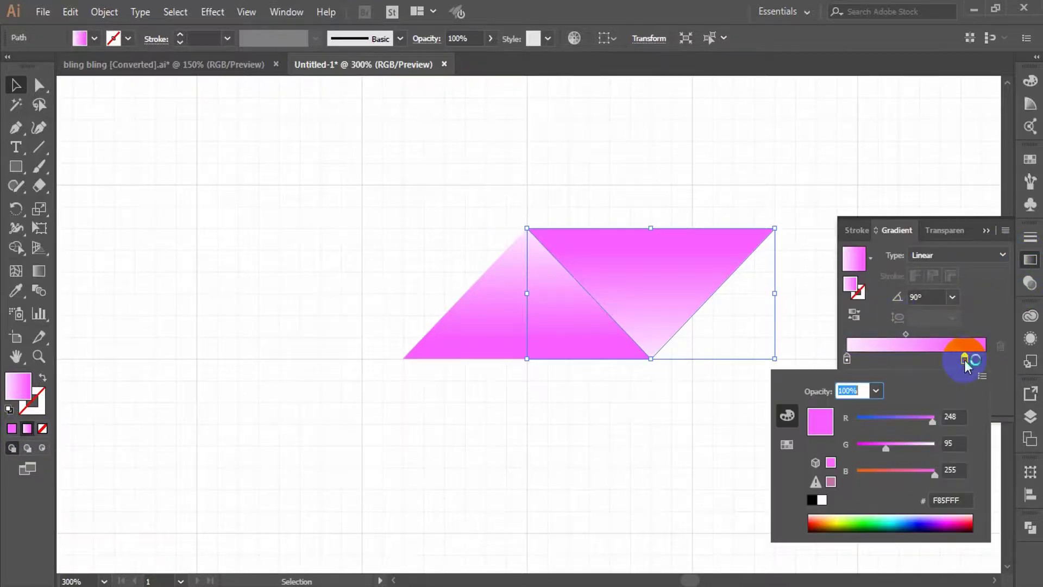
drag(886, 443, 932, 447)
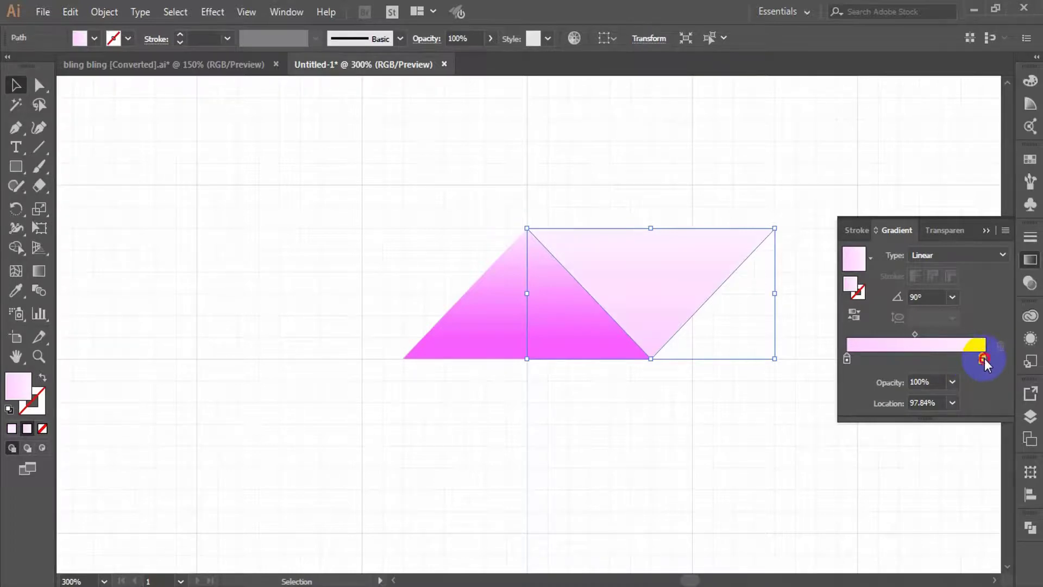
double_click(983, 360)
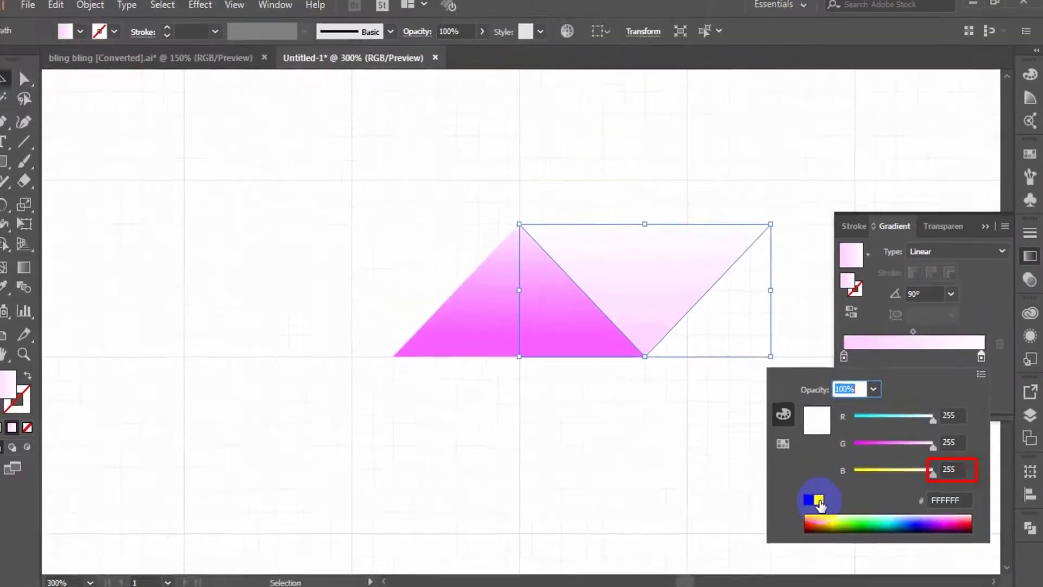
click(538, 340)
click(13, 86)
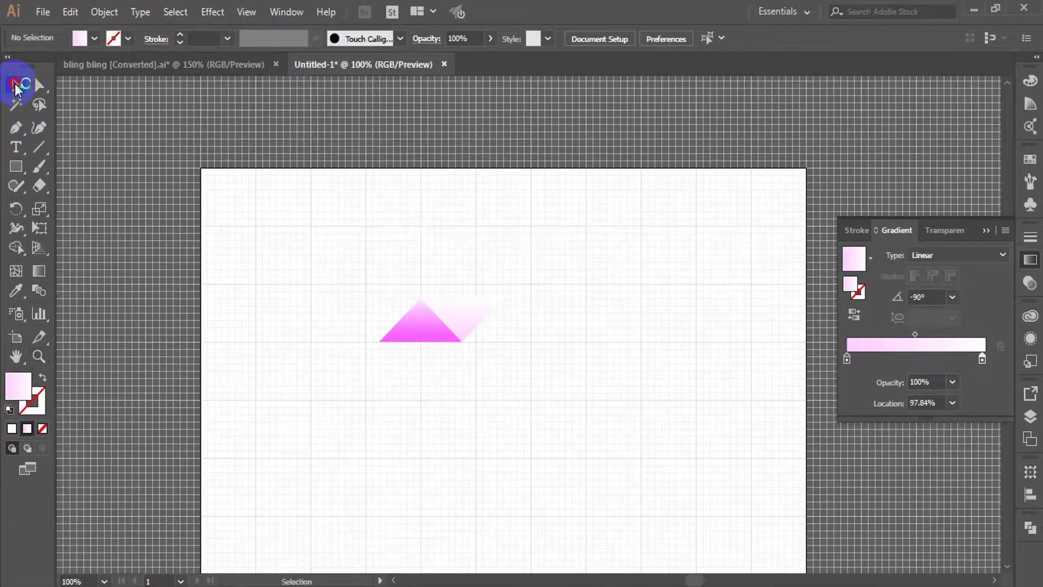
Step: Duplicate the two-triangle parallelogram edge to edge, repeating the copy until one horizontal row holds seven pairs
drag(350, 297, 467, 356)
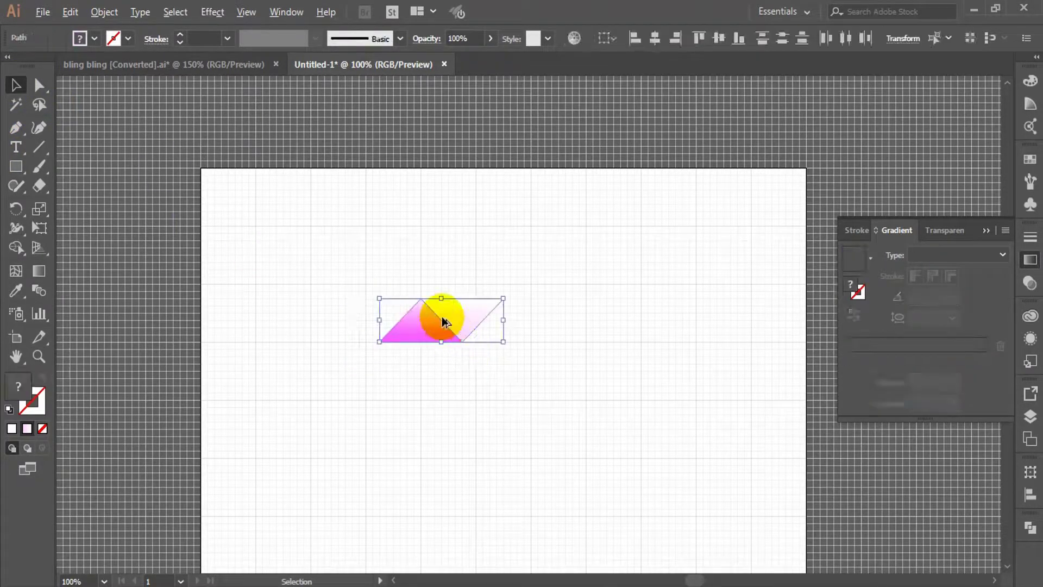
drag(432, 325, 516, 326)
key(ctrl+d)
key(ctrl+d)
key(ctrl+d)
key(ctrl+d)
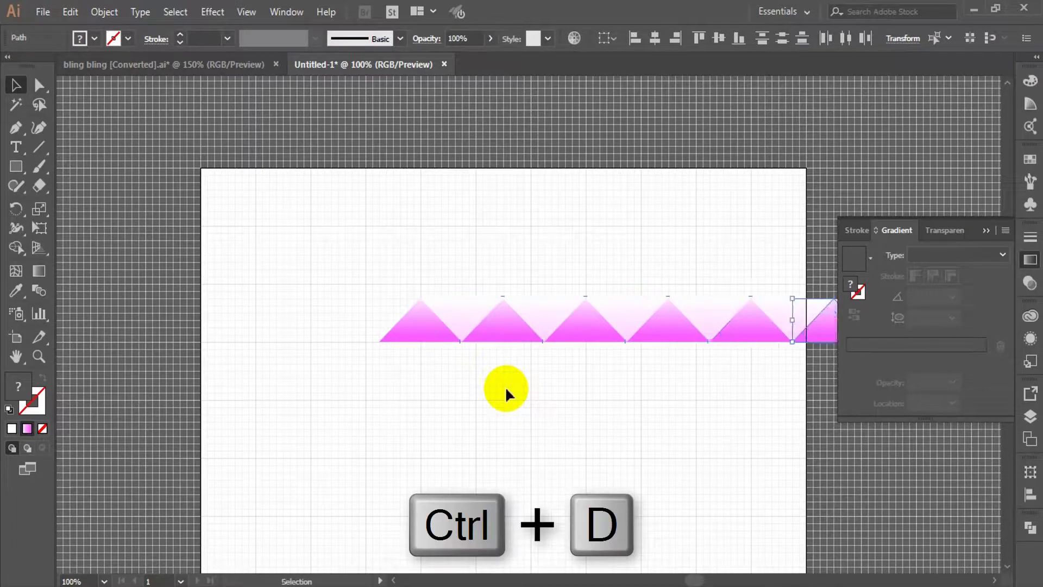
drag(591, 463, 394, 372)
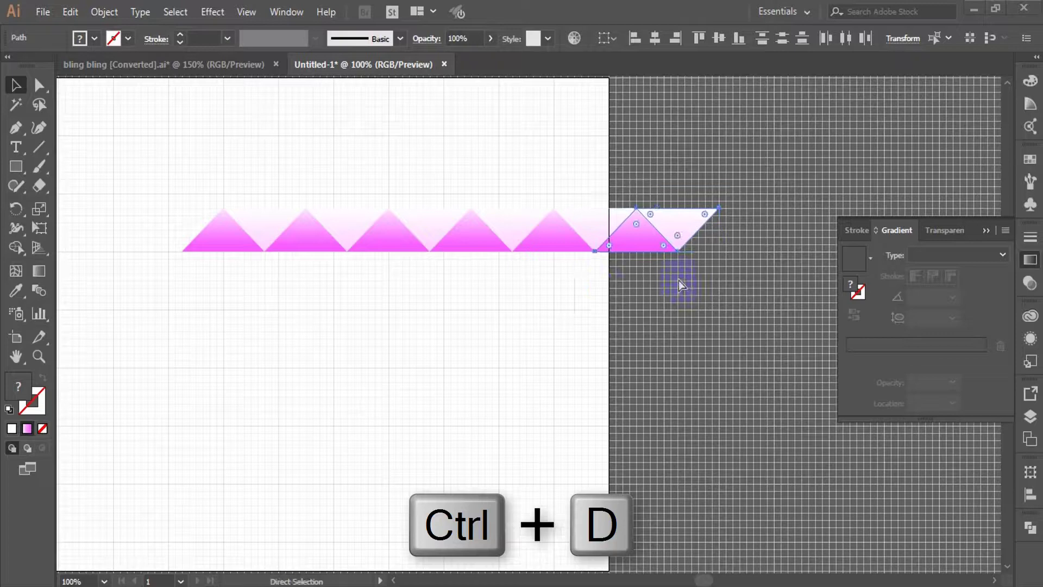
click(668, 237)
drag(662, 242, 745, 241)
click(686, 315)
Step: Duplicate the whole row directly beneath the first, offset sideways by half a triangle's base
drag(310, 184, 136, 186)
drag(246, 238, 295, 274)
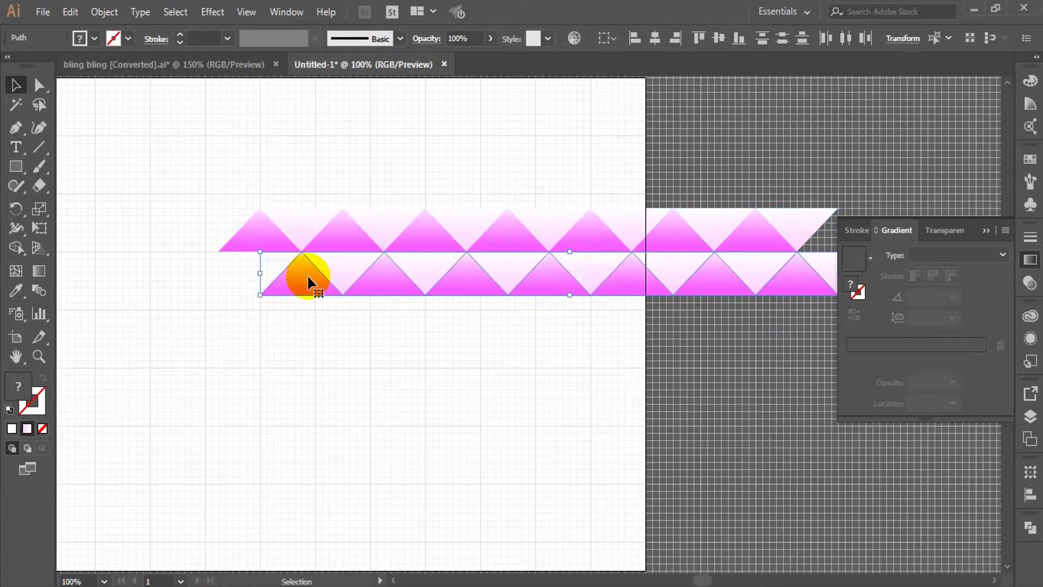
key(space)
drag(608, 402, 478, 367)
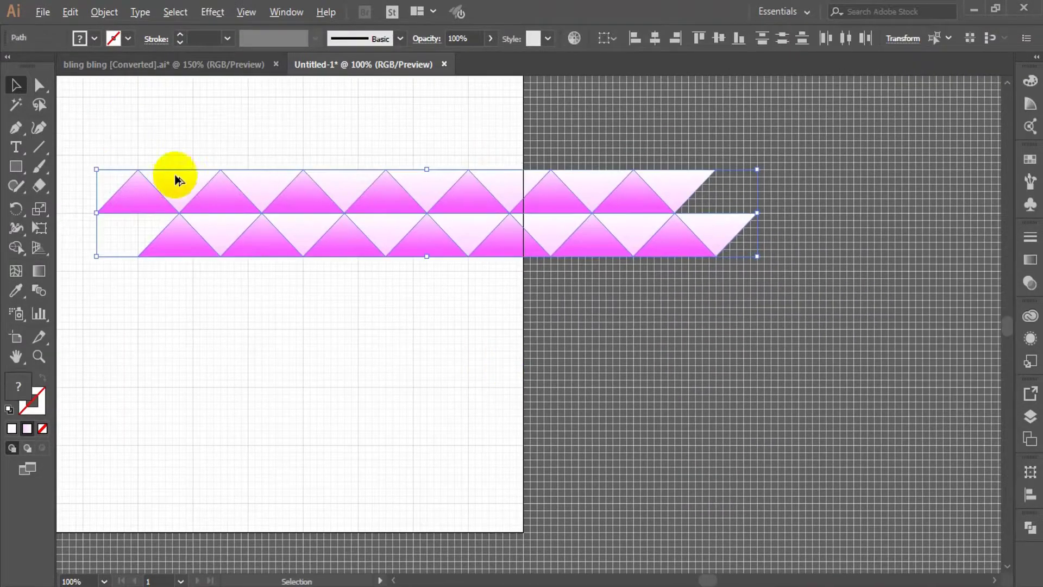
Step: Duplicate the two-row block downwards repeatedly until ten touching rows are stacked, and fit the artboard in view
drag(175, 186, 175, 273)
click(276, 442)
drag(763, 385, 107, 275)
drag(220, 299, 221, 385)
scroll(574, 406, down, 1)
drag(468, 352, 458, 454)
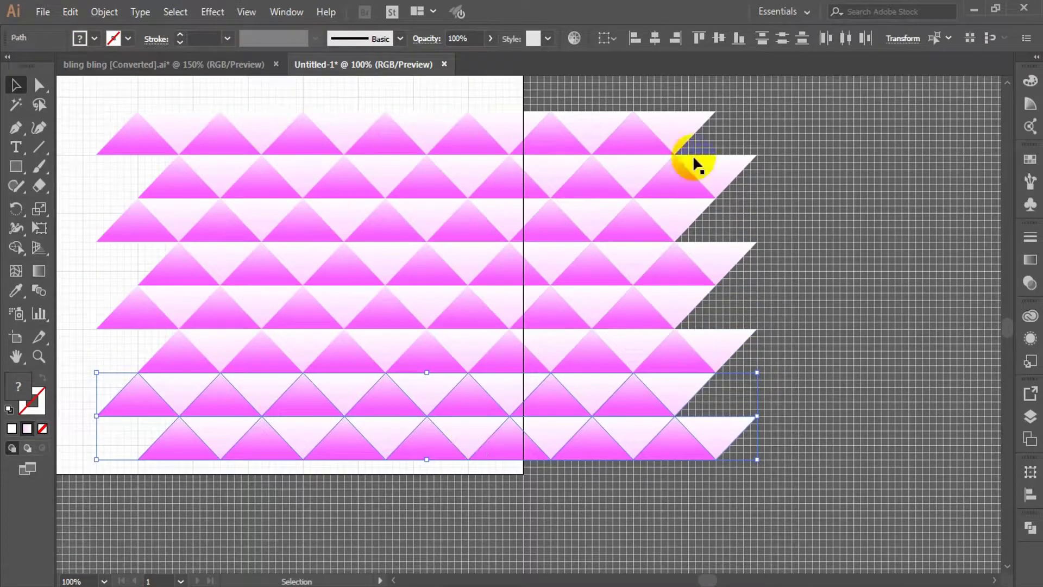
scroll(676, 372, down, 2)
drag(675, 372, 470, 439)
key(ctrl+0)
Step: Recolour the darker gradient stop of the fourth row's second upright triangle to reddish pink, RGB 248, 95, 164
click(326, 284)
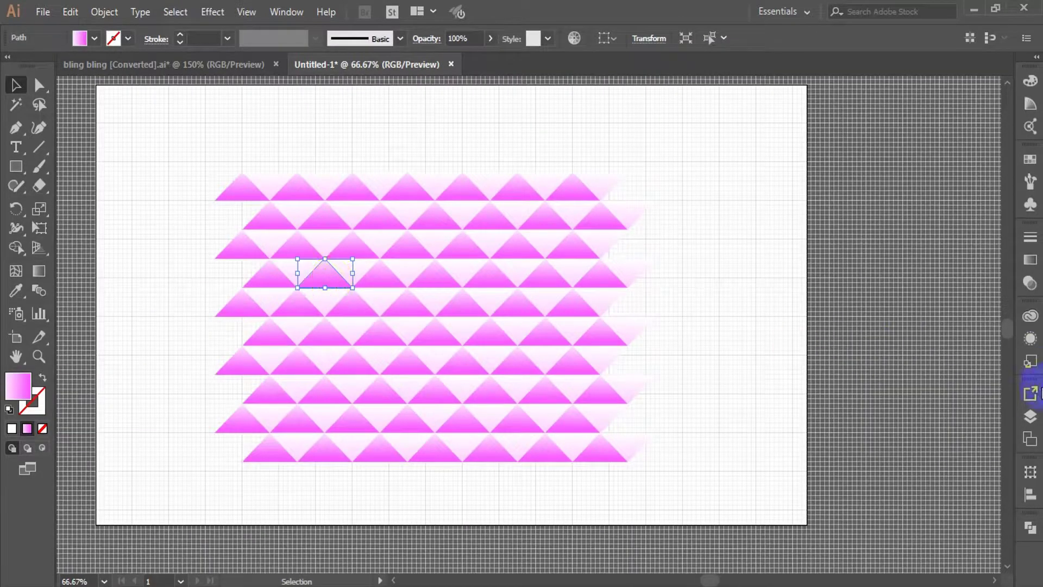
click(1028, 260)
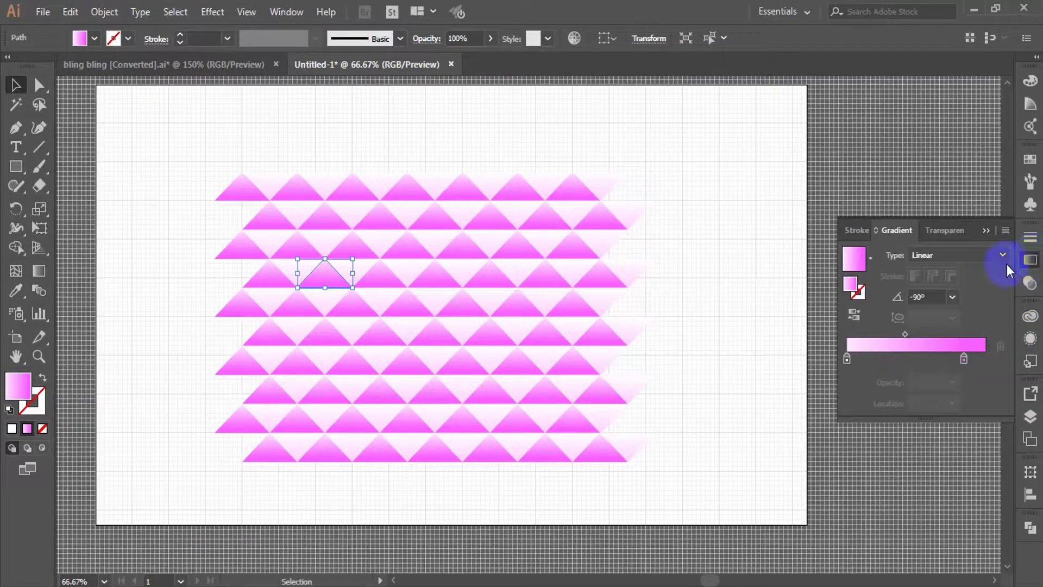
double_click(963, 359)
drag(881, 470, 917, 478)
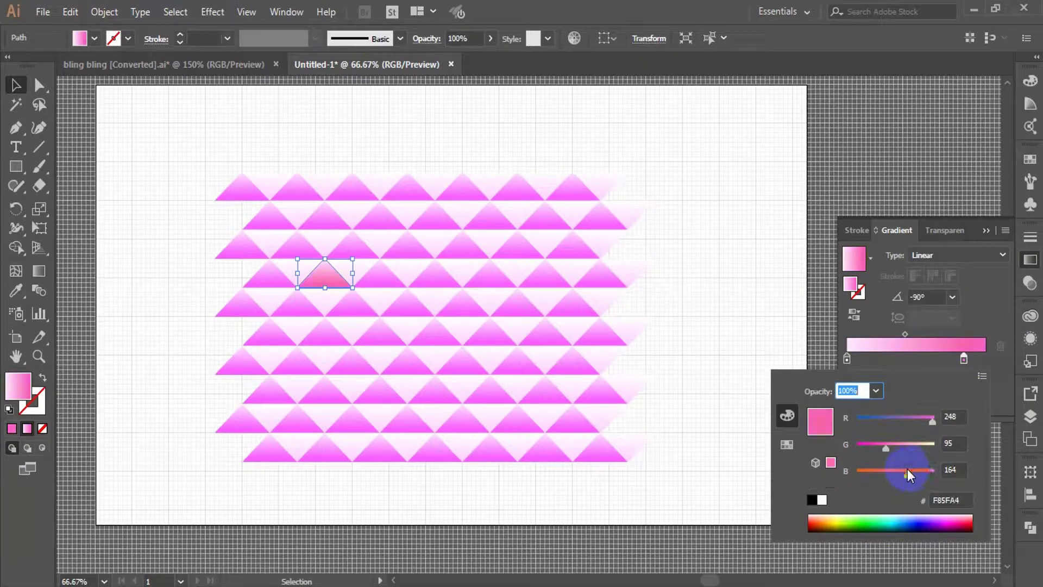
click(704, 303)
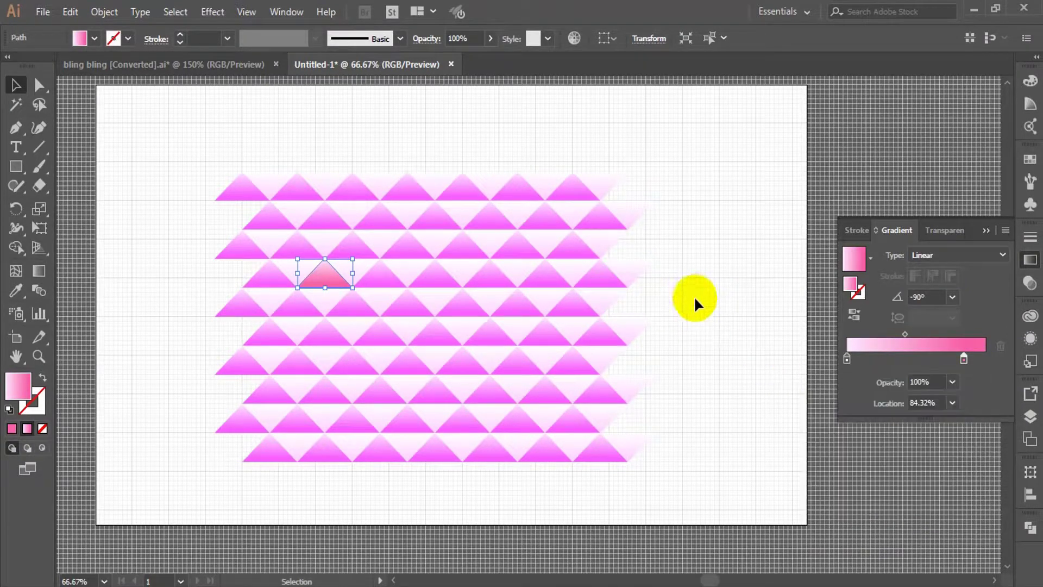
Step: Copy the reddish-pink gradient with the Eyedropper onto the sixth row's second and the fifth row's fourth upright triangles
click(492, 277)
click(320, 331)
click(16, 291)
click(333, 277)
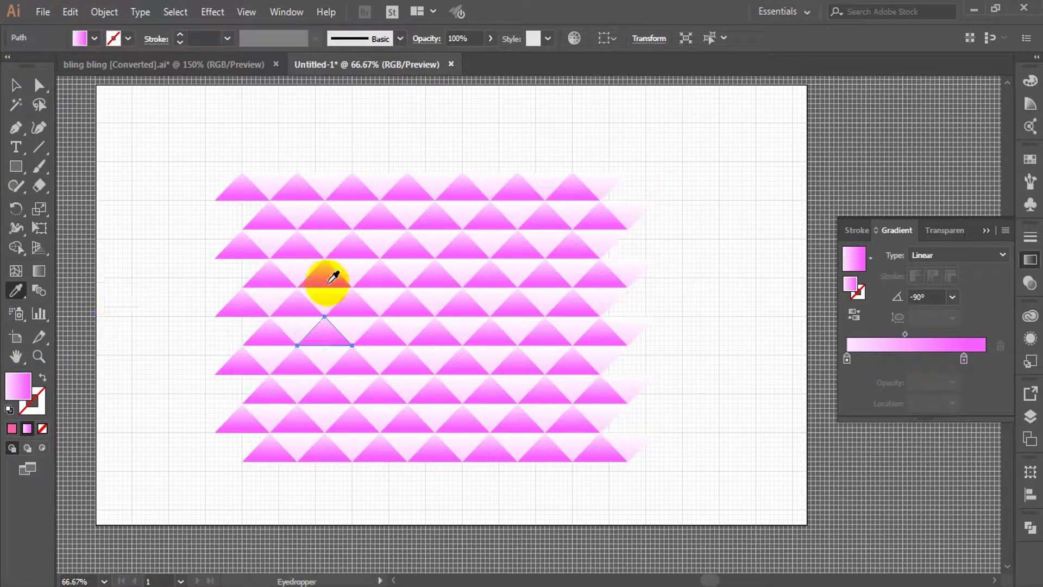
click(16, 84)
click(507, 365)
click(407, 304)
click(15, 291)
click(341, 298)
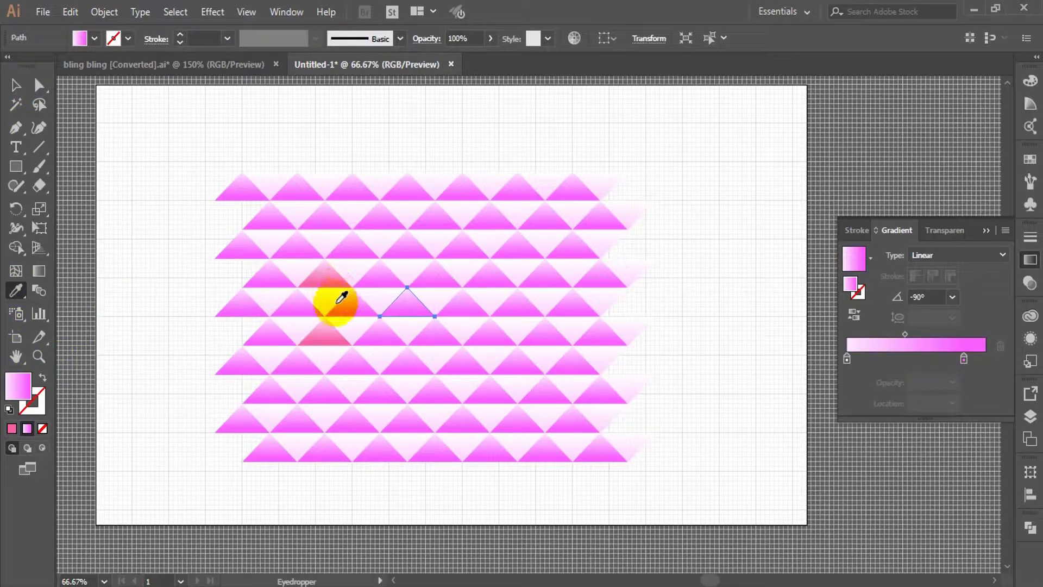
Step: Apply the sampled reddish-pink gradient to the third row's fifth and the seventh row's fourth upright triangles
click(15, 85)
click(474, 249)
click(16, 291)
click(328, 280)
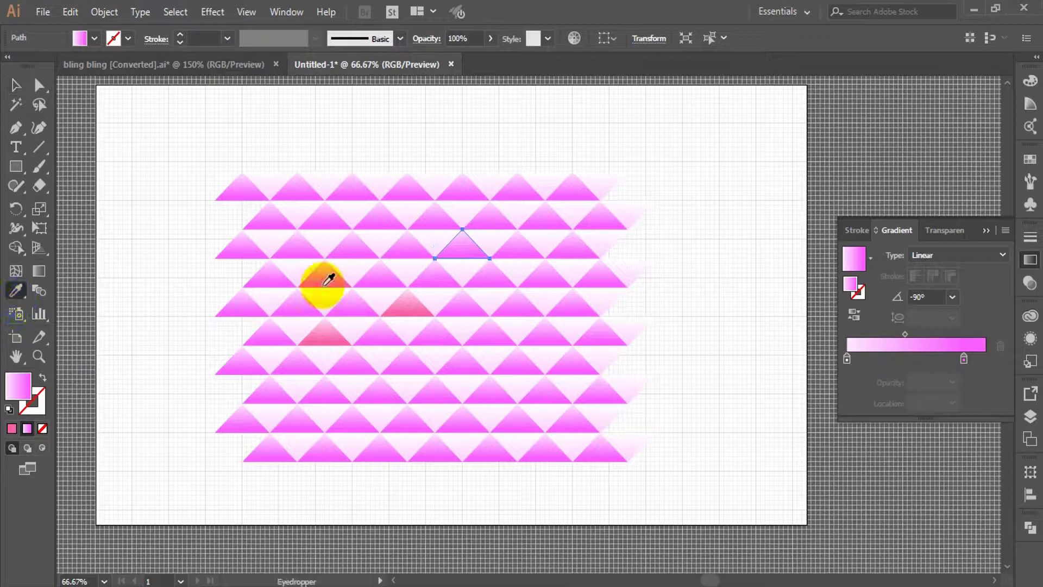
click(16, 85)
click(465, 398)
click(414, 369)
click(15, 290)
click(336, 325)
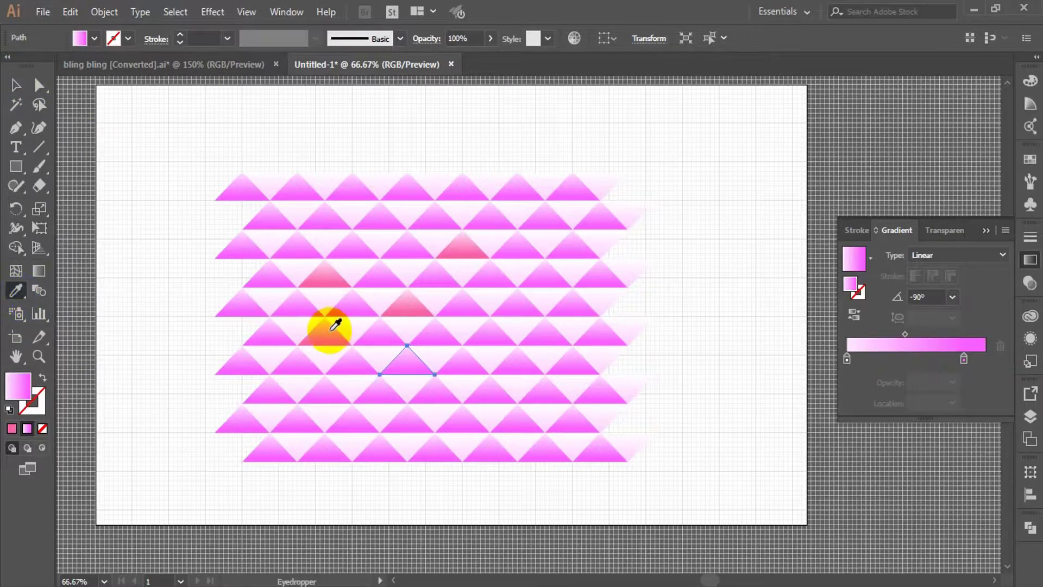
Step: Give the sixth row's fifth and the eighth row's second upright triangles the same reddish-pink gradient and deselect
click(16, 85)
click(108, 191)
click(482, 380)
click(490, 334)
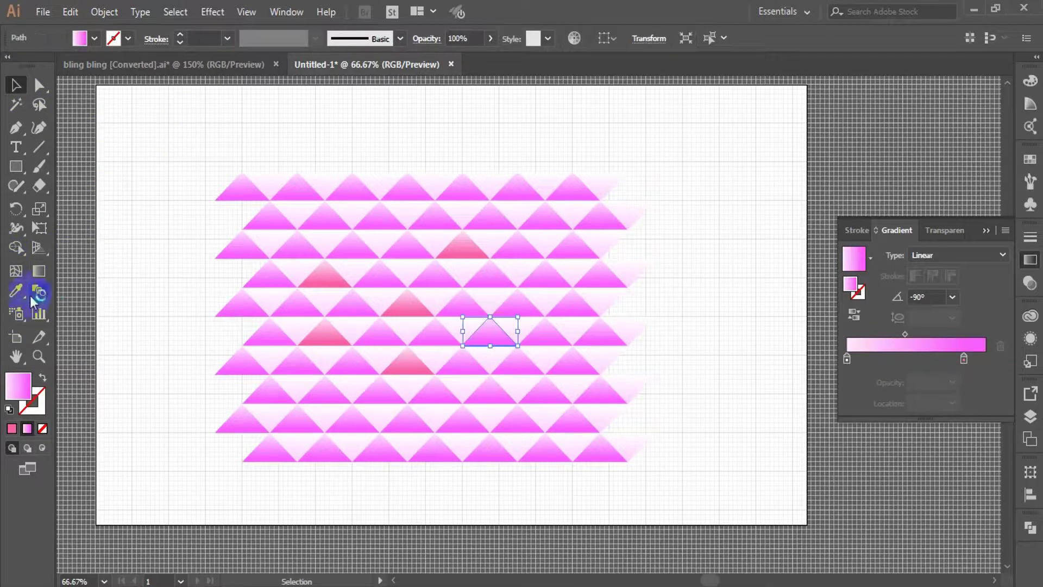
click(16, 290)
click(337, 274)
click(16, 85)
click(126, 144)
scroll(347, 391, down, 2)
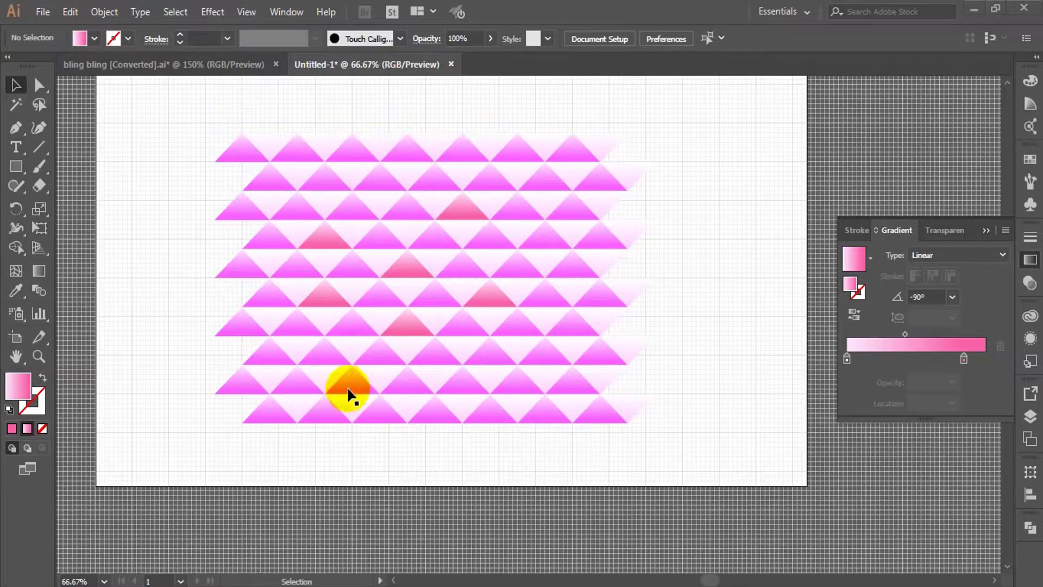
click(321, 354)
click(16, 290)
click(269, 270)
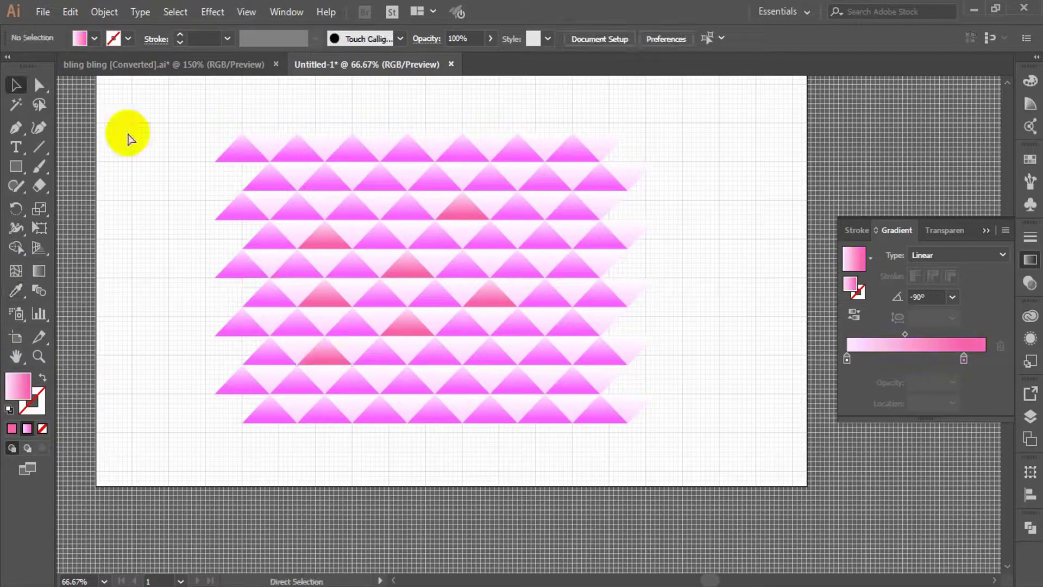
Step: Draw a rectangle four triangles wide and eight rows high over the middle of the artwork, with no fill or stroke
click(16, 166)
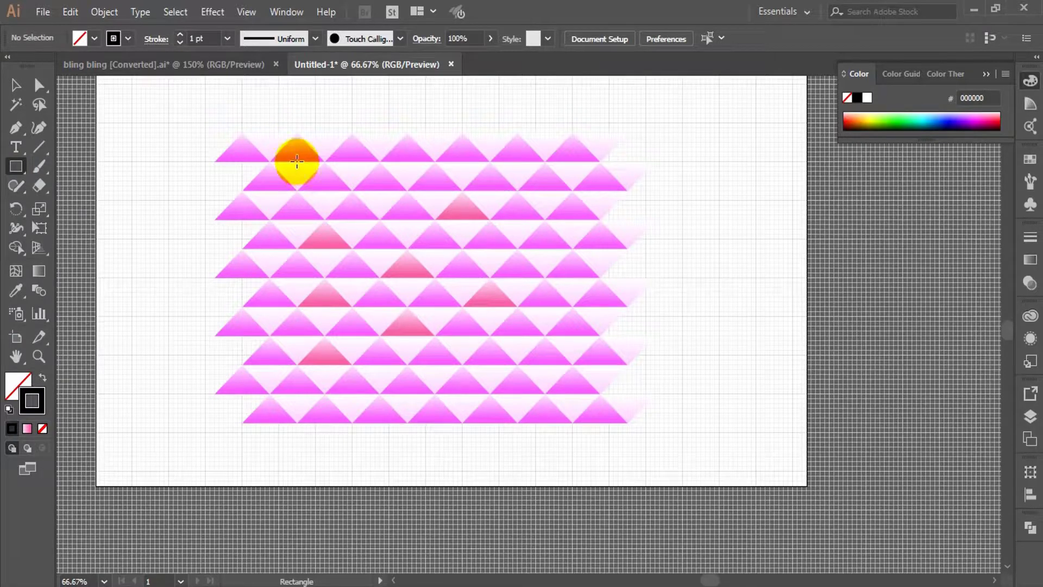
mouse_move(297, 161)
mouse_down()
mouse_move(373, 256)
mouse_move(567, 306)
mouse_move(517, 303)
mouse_move(518, 393)
mouse_up()
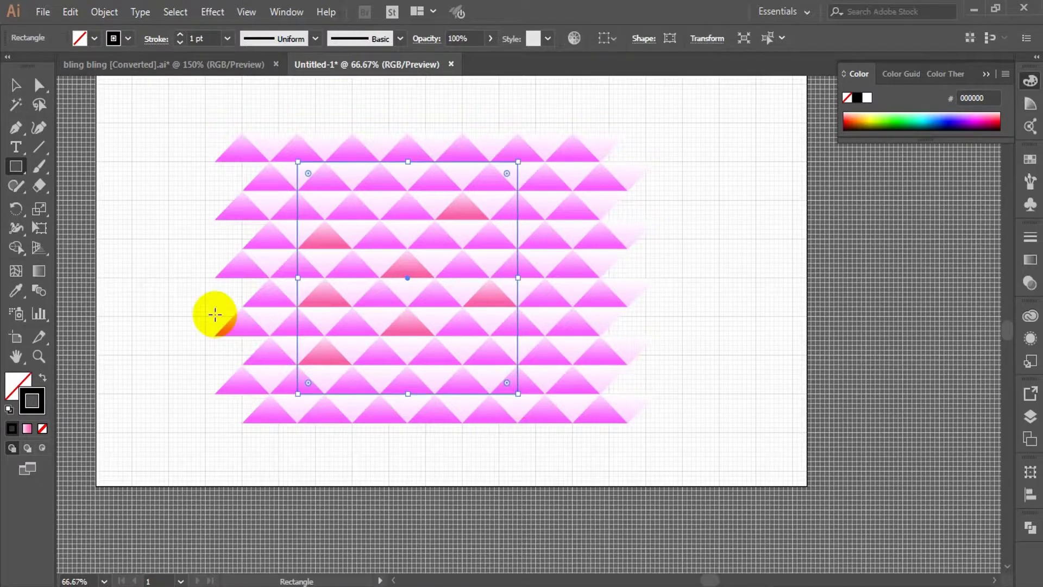
click(15, 85)
click(166, 145)
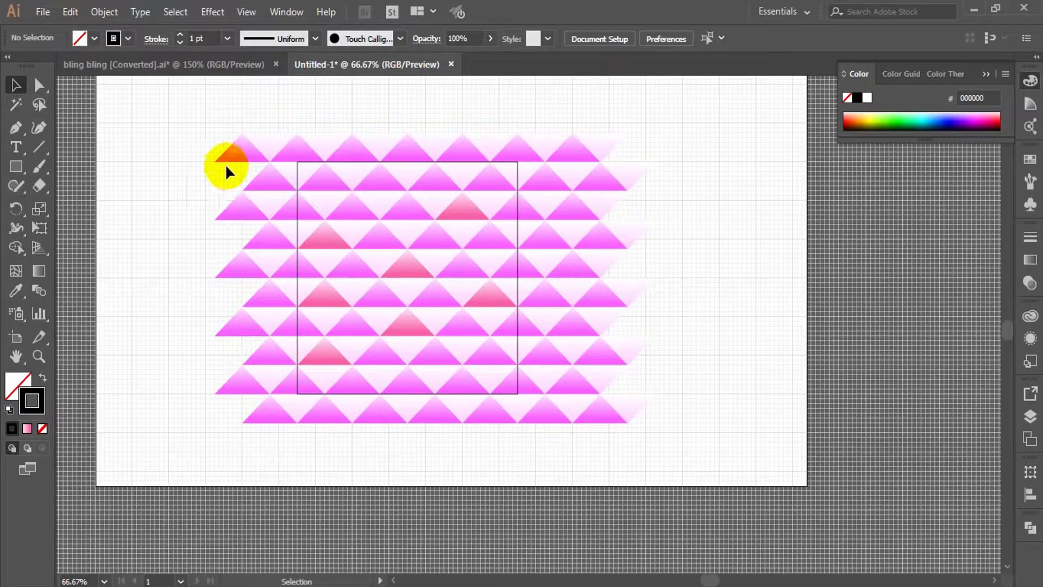
click(297, 293)
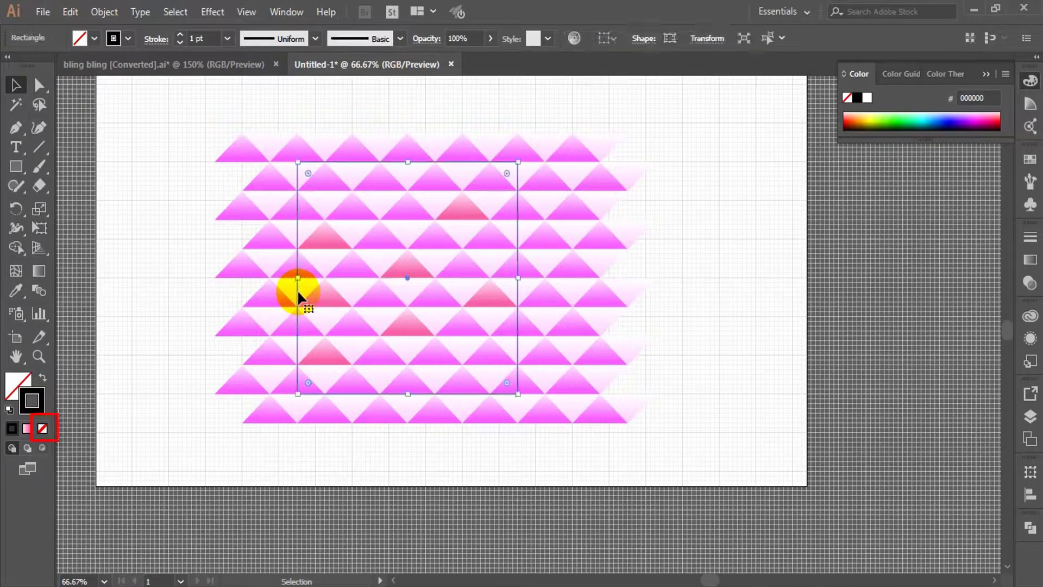
click(43, 428)
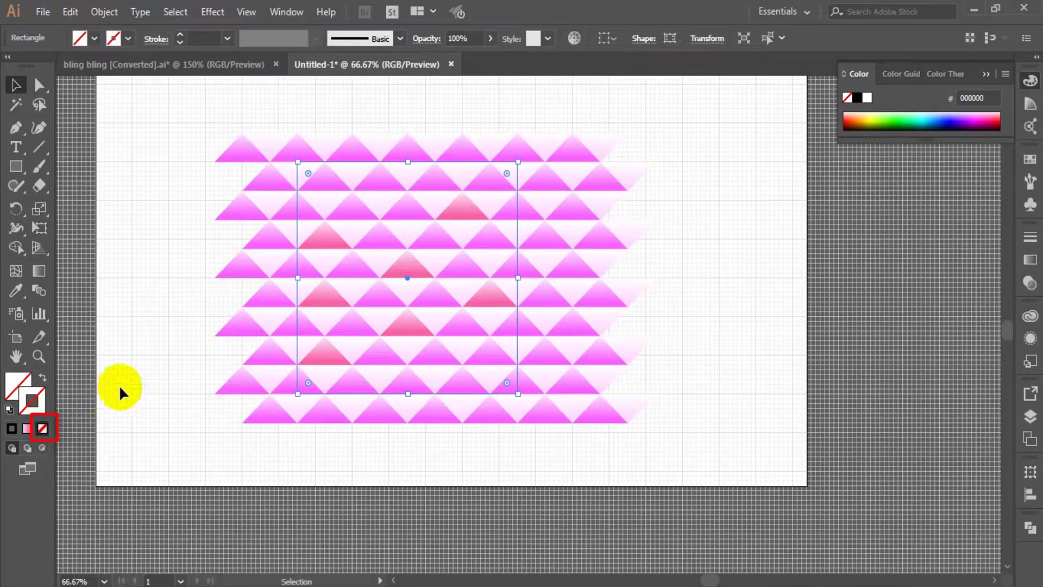
Step: Scale all triangles and the bounding rectangle down around their centre and save them as a new pattern swatch
drag(123, 381, 659, 427)
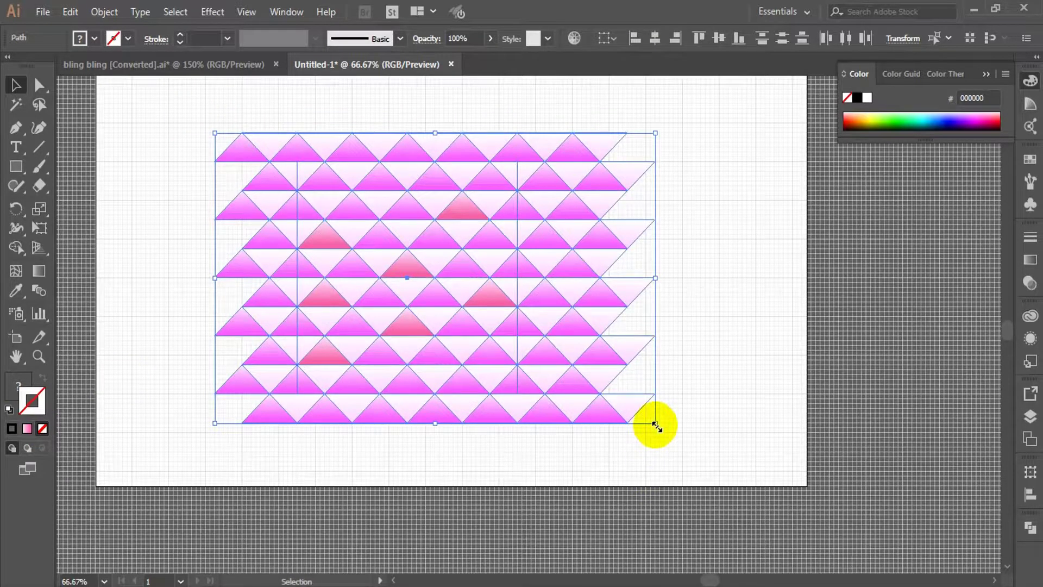
drag(655, 425, 471, 301)
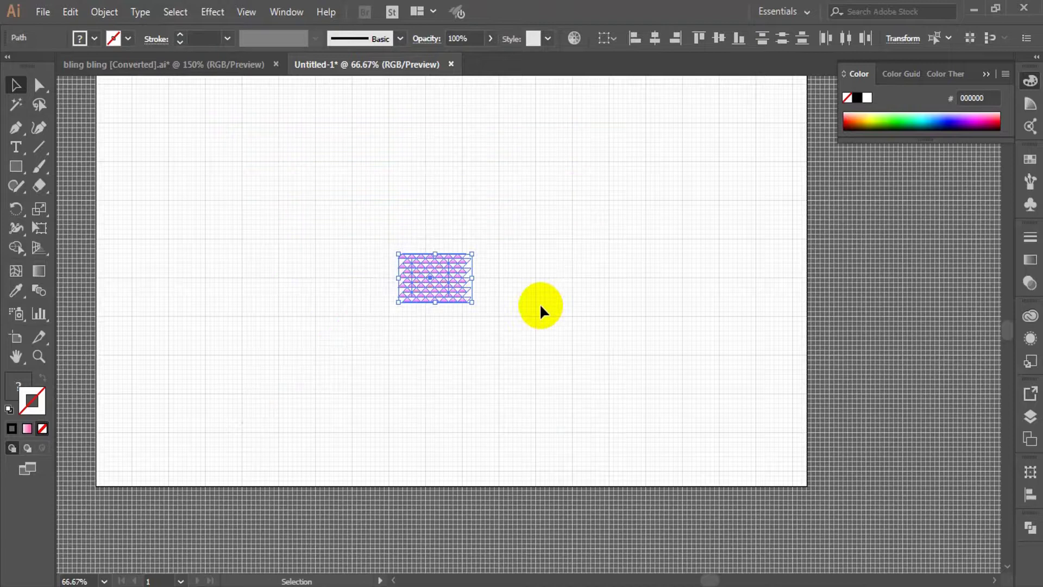
click(1029, 159)
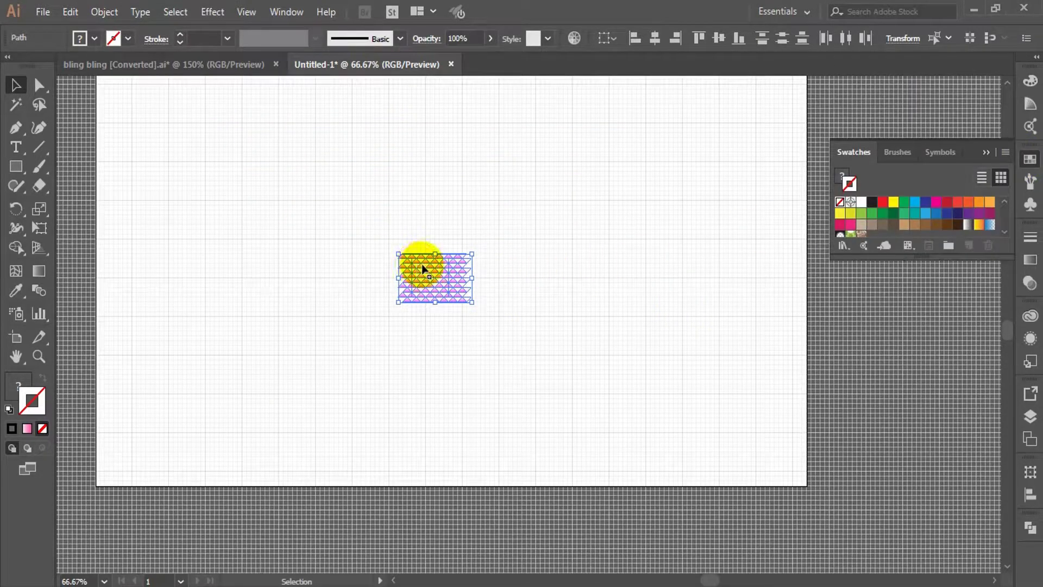
drag(422, 268, 877, 234)
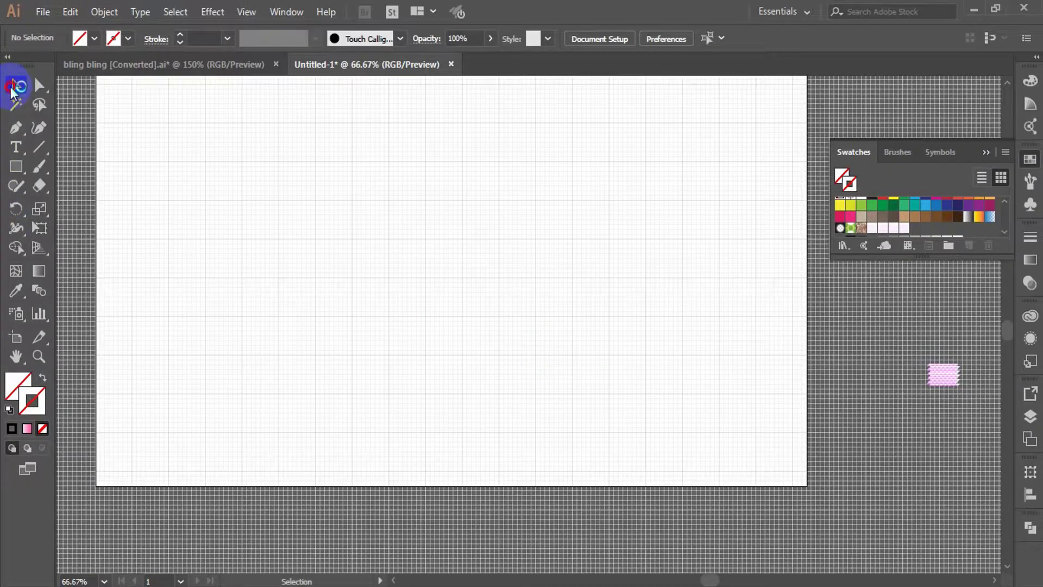
Step: Add the text "Spark" and enlarge it to 423.87 pt across the artboard
click(16, 147)
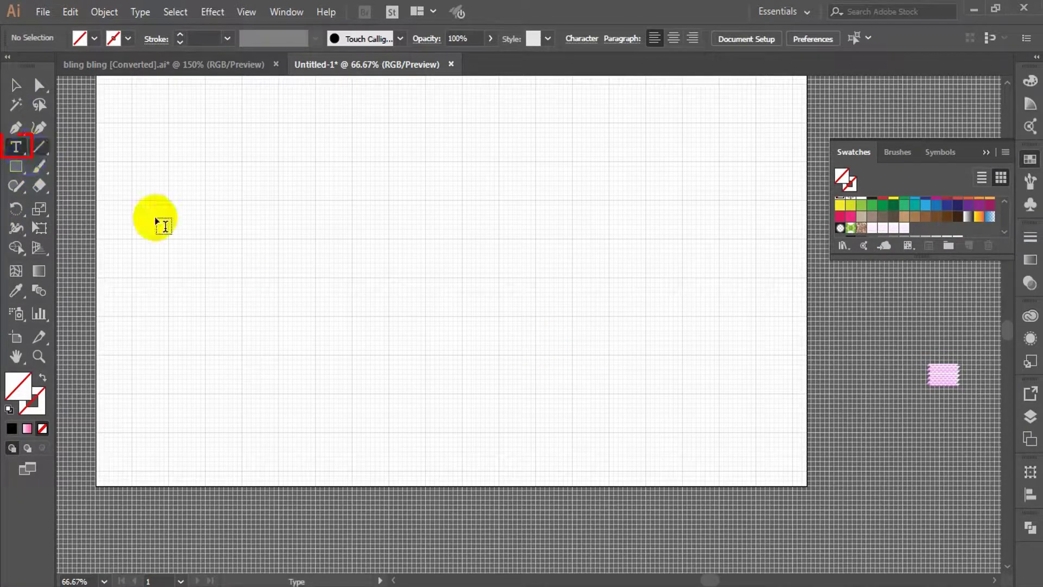
click(324, 272)
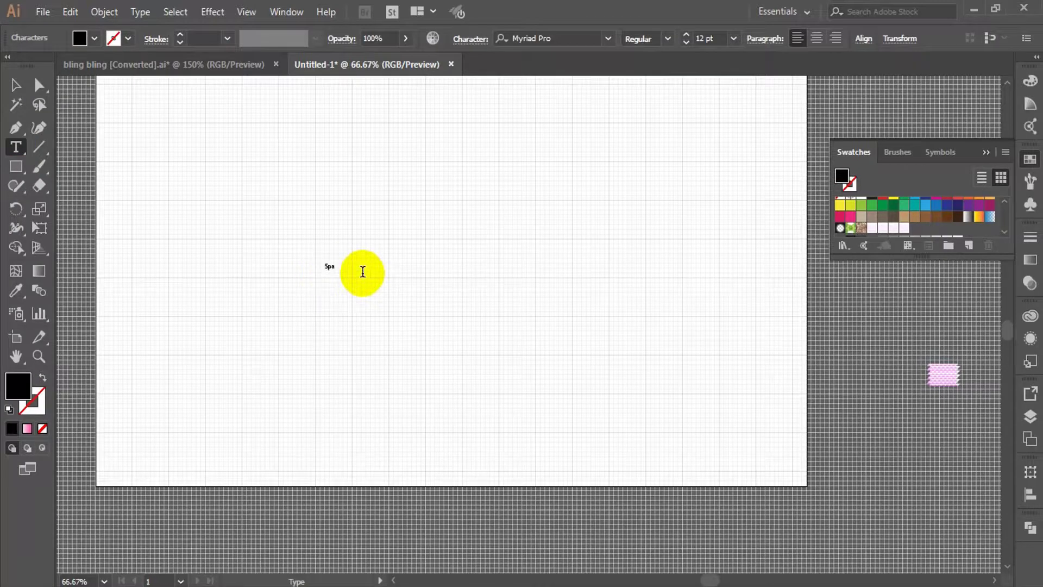
click(16, 85)
drag(343, 275, 519, 394)
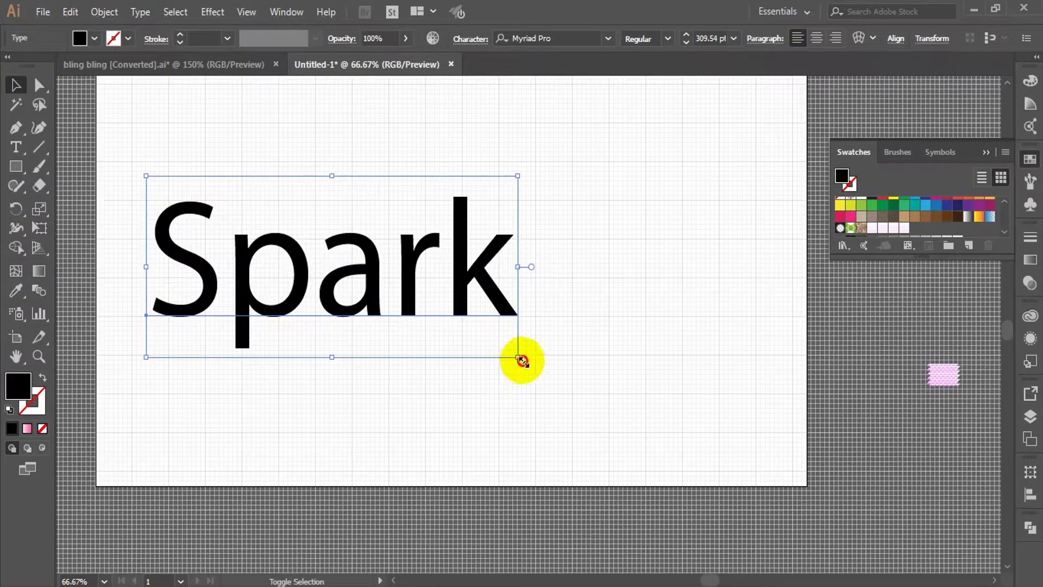
drag(519, 357, 586, 389)
drag(442, 307, 515, 312)
Step: Change the Spark text's font to Cooper-Heavy and deselect it
click(601, 38)
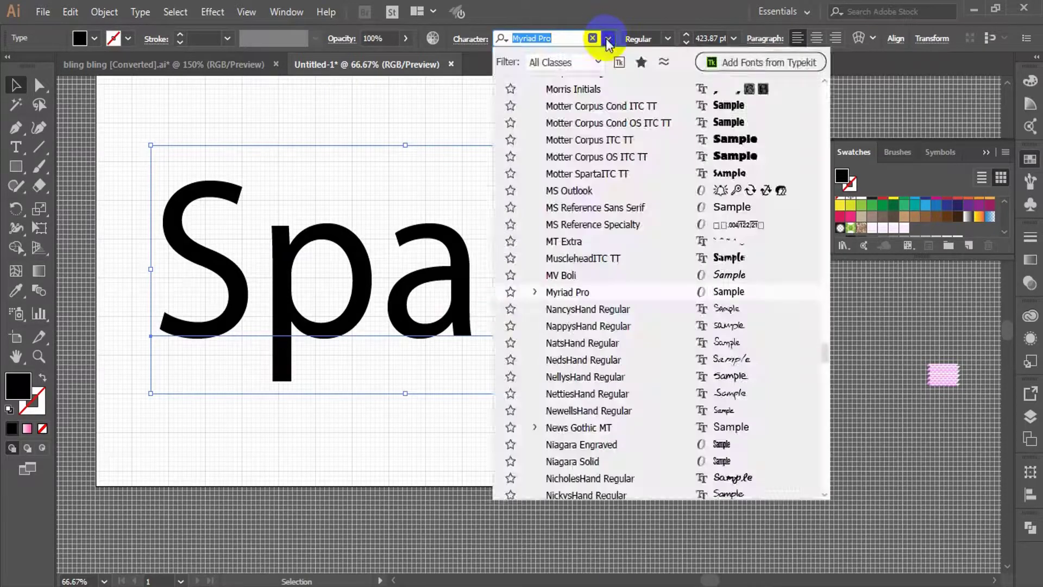
click(600, 38)
click(571, 33)
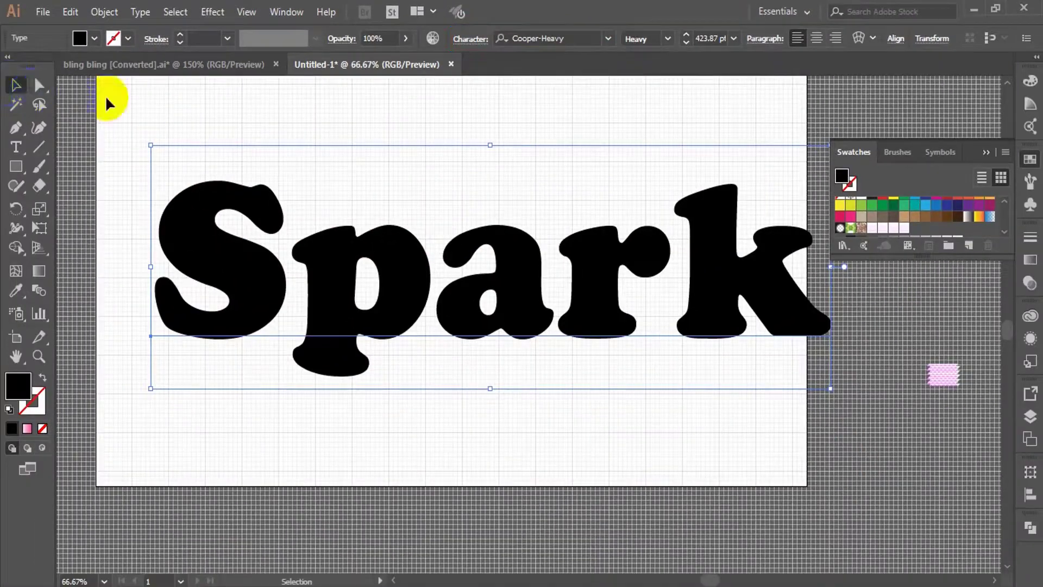
click(16, 140)
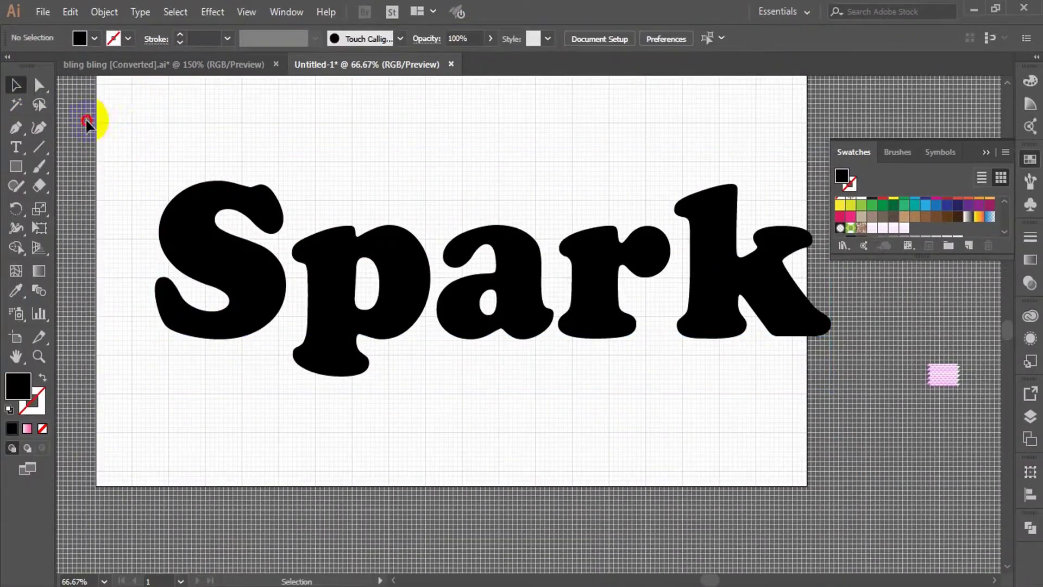
Step: Shift the Spark text further onto the artboard and place a duplicate of it directly below the artboard
drag(208, 259, 175, 253)
key(ctrl+shift+a)
key(z)
alt+click(459, 334)
key(v)
drag(409, 307, 407, 553)
Step: Try the saved triangle patterns as fill for the upper Spark text, settle on New Pattern Swatch 2, and deselect it
click(766, 250)
click(884, 228)
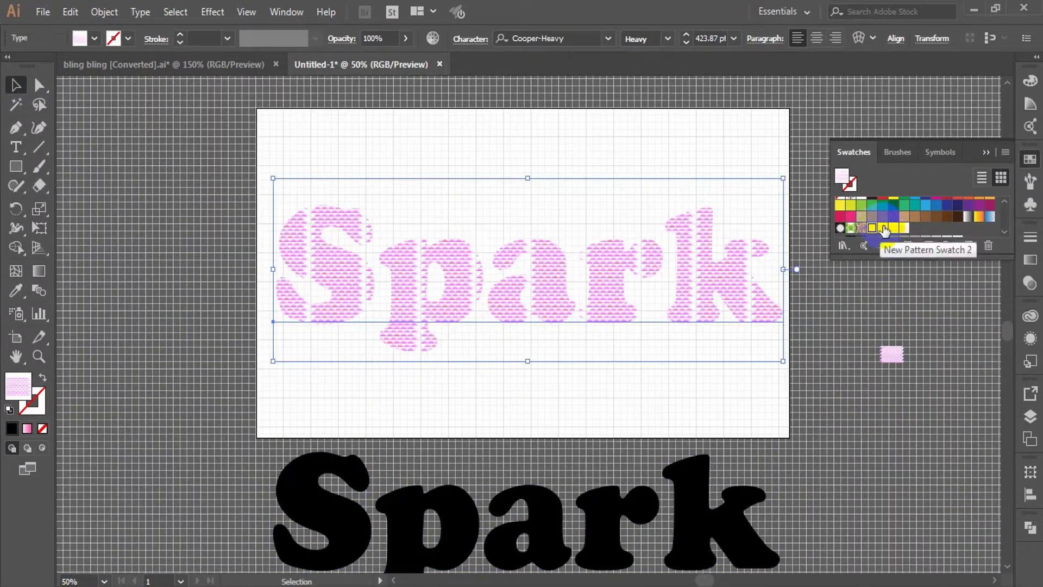
click(893, 228)
click(904, 229)
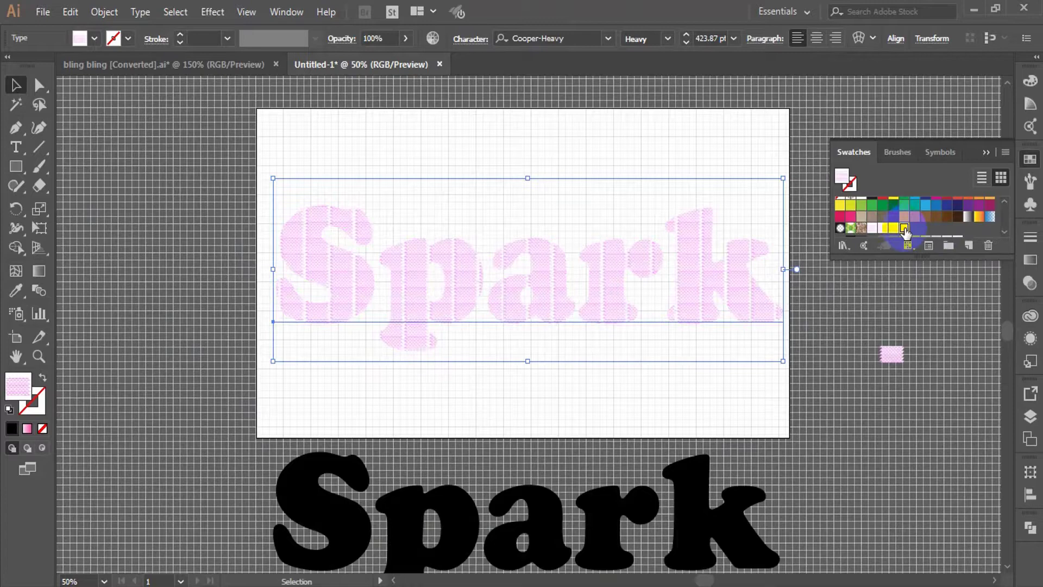
click(884, 229)
click(177, 187)
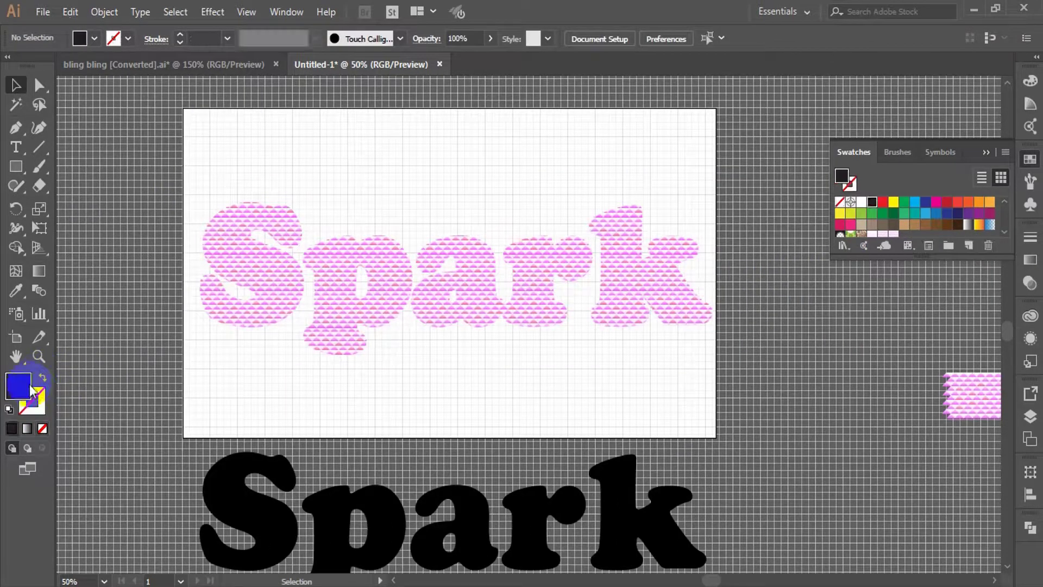
Step: Draw a black rectangle without stroke covering the whole artboard and send it behind the pink Spark text
double_click(31, 389)
click(454, 361)
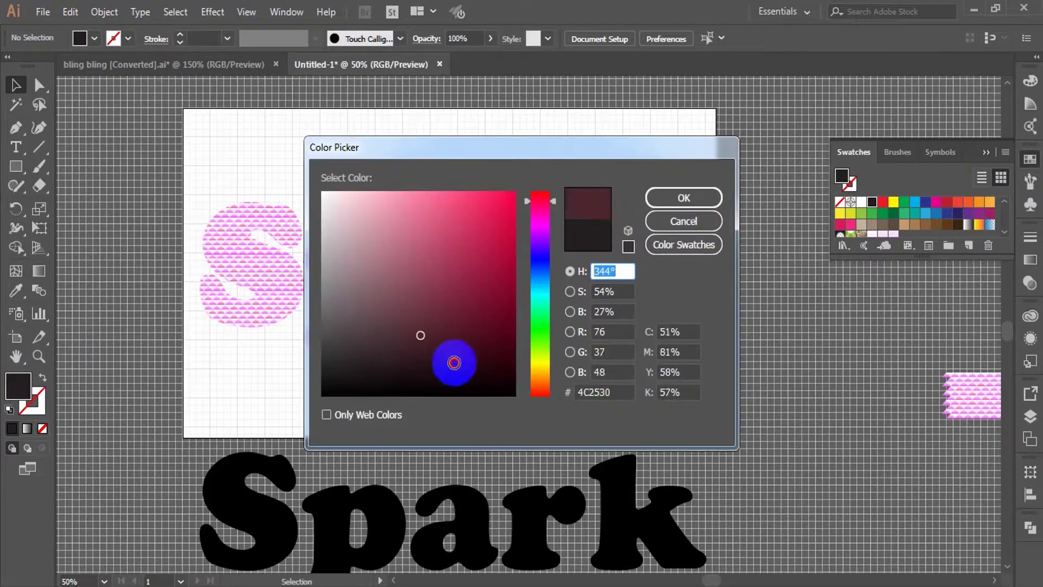
click(514, 392)
click(645, 205)
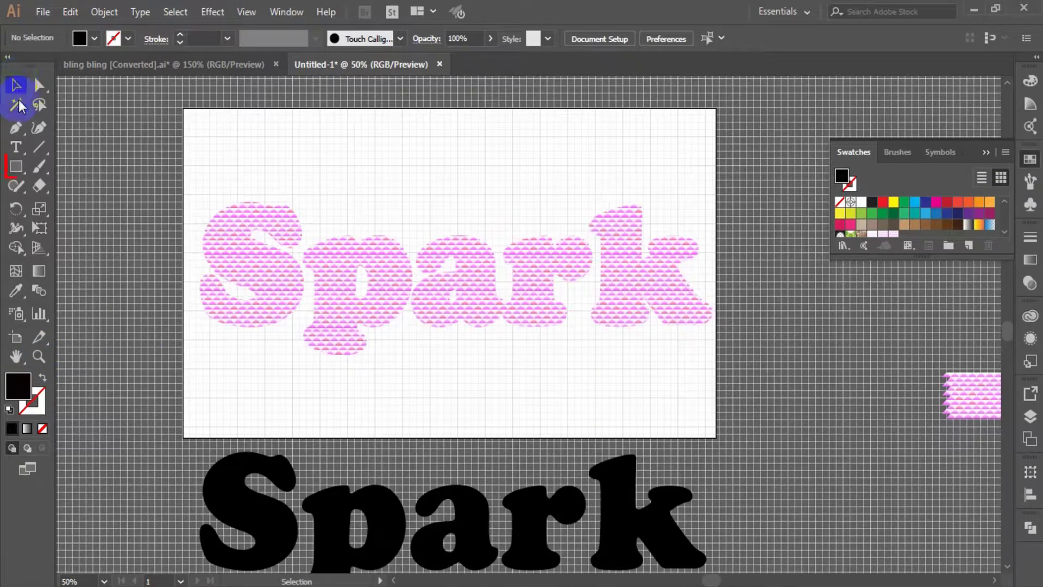
click(16, 166)
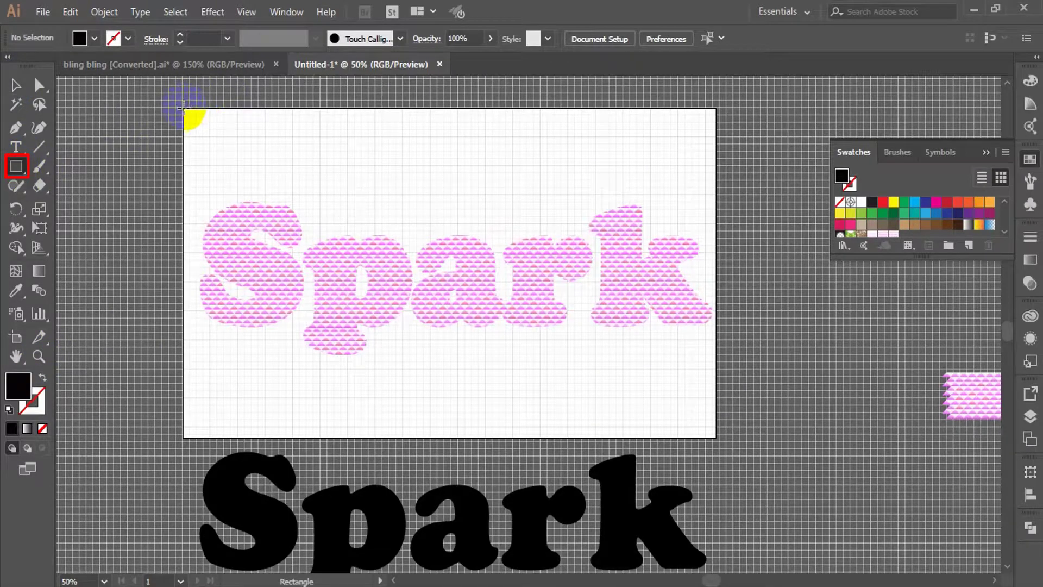
drag(184, 109, 716, 438)
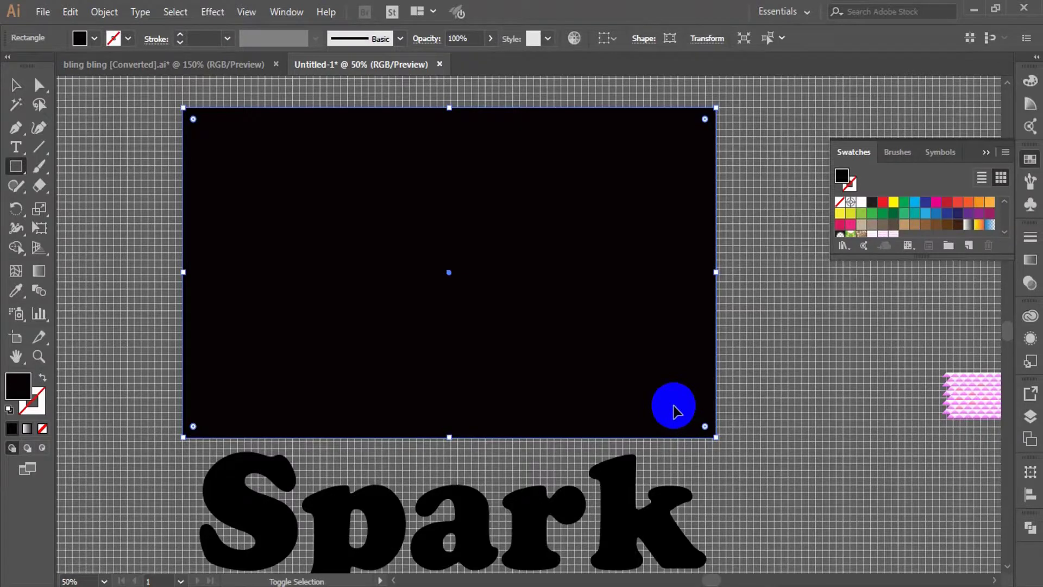
key(ctrl+shift+bracketleft)
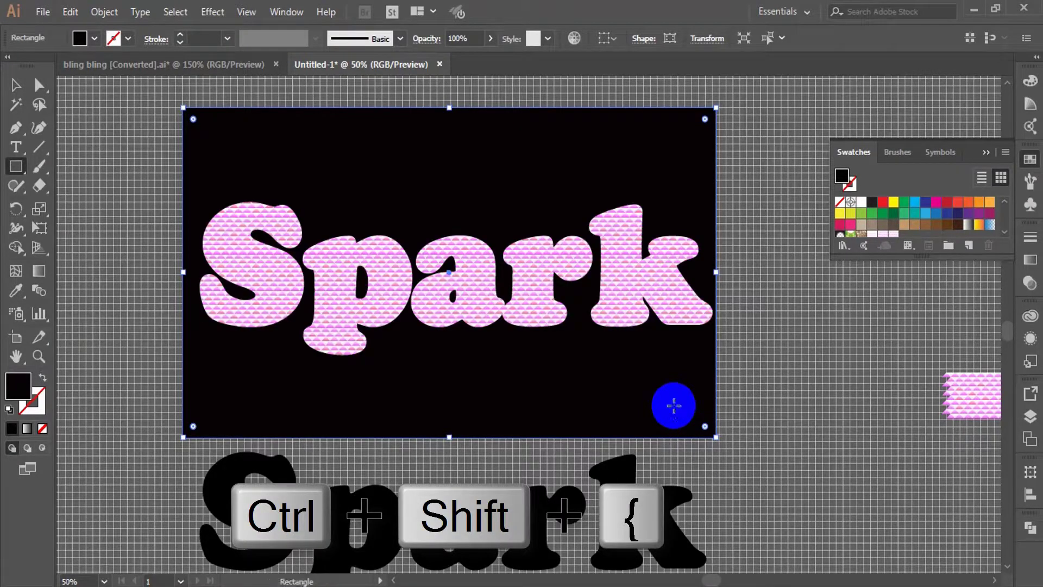
Step: Place a duplicate of the pink patterned Spark text above the artboard
click(18, 85)
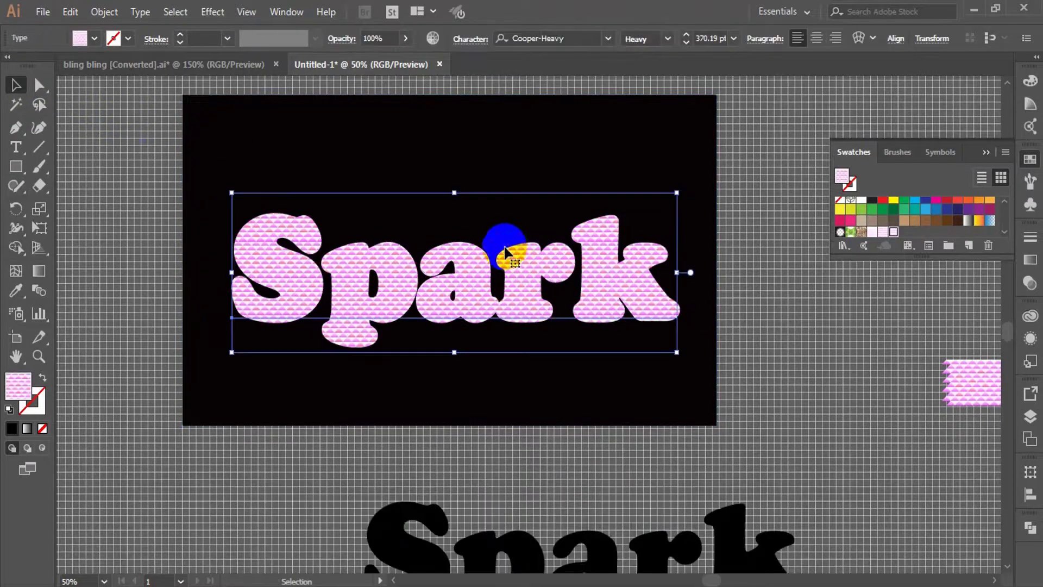
drag(500, 244, 508, 81)
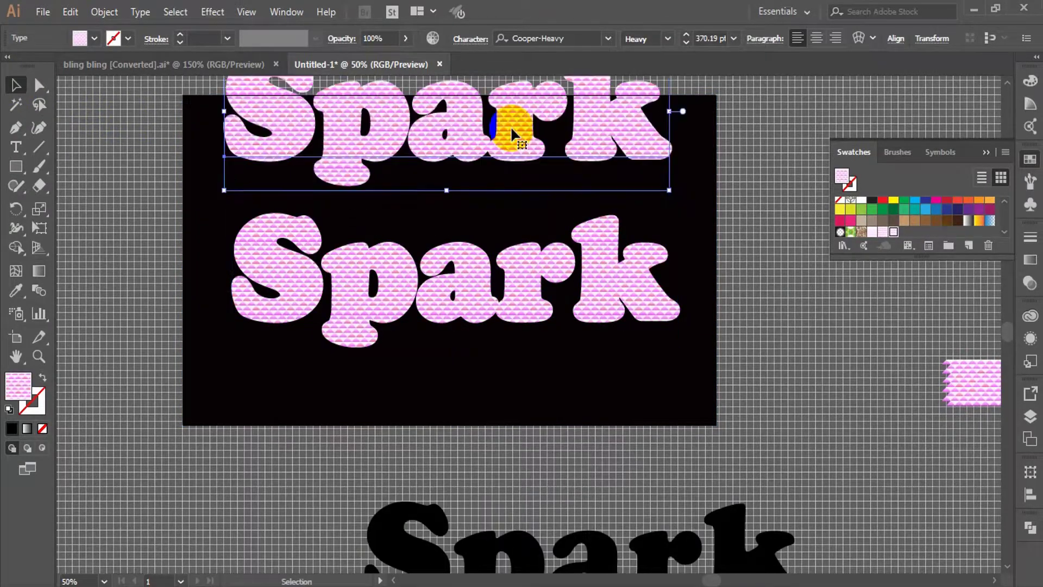
scroll(512, 134, up, 5)
drag(524, 275, 524, 211)
drag(637, 246, 517, 199)
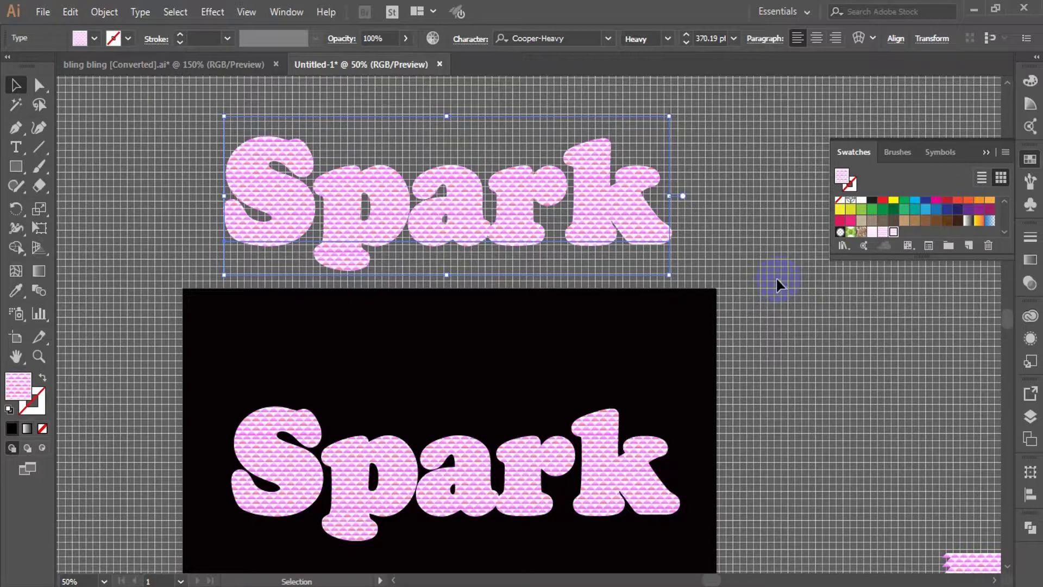
Step: Convert the duplicate Spark text above the artboard to outlines
click(776, 276)
click(247, 169)
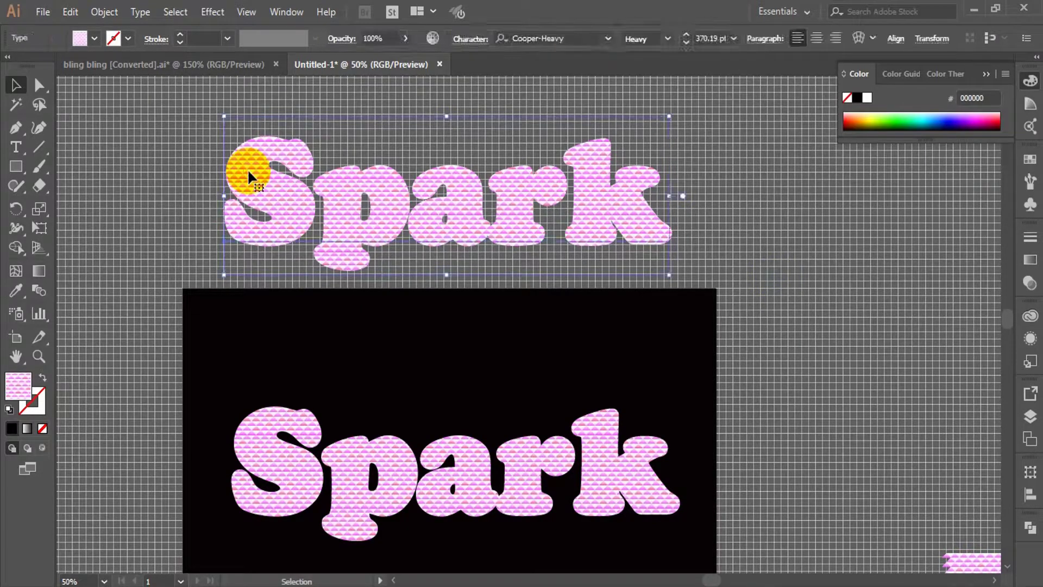
right_click(248, 171)
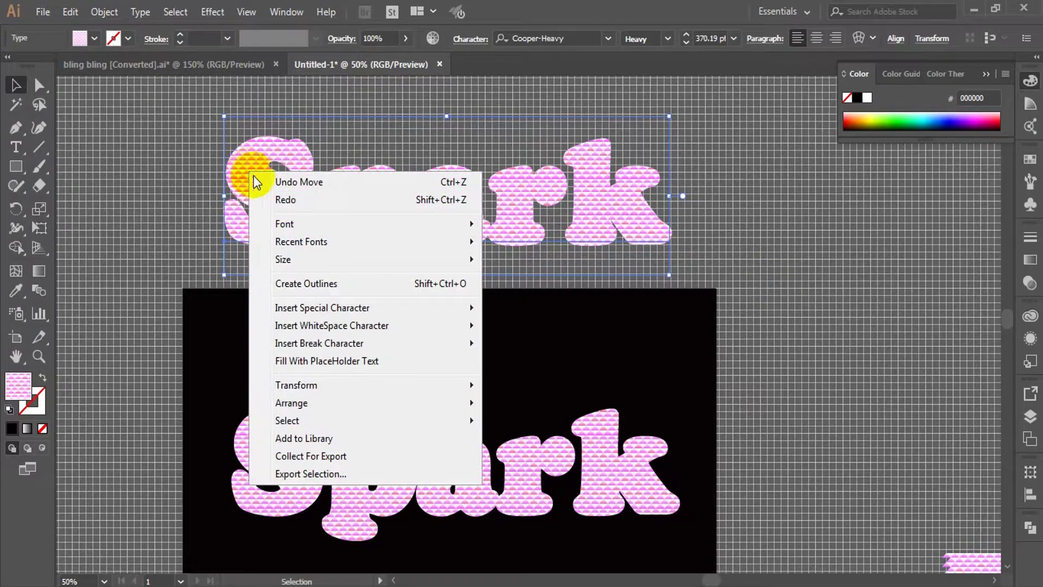
click(336, 283)
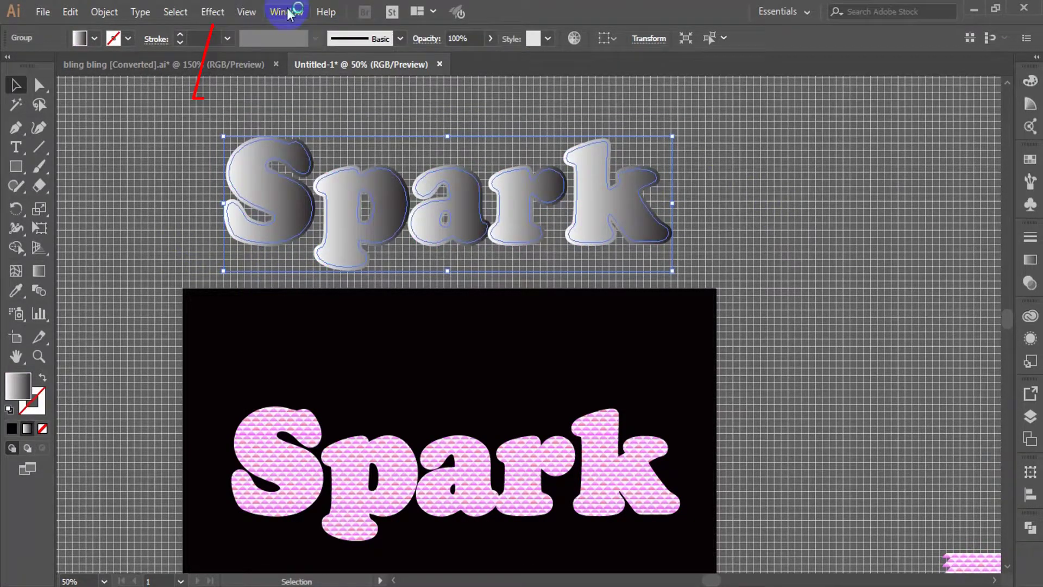
Step: Apply an Offset Path effect of 0.25 in with miter joins to the outlined Spark lettering
click(219, 12)
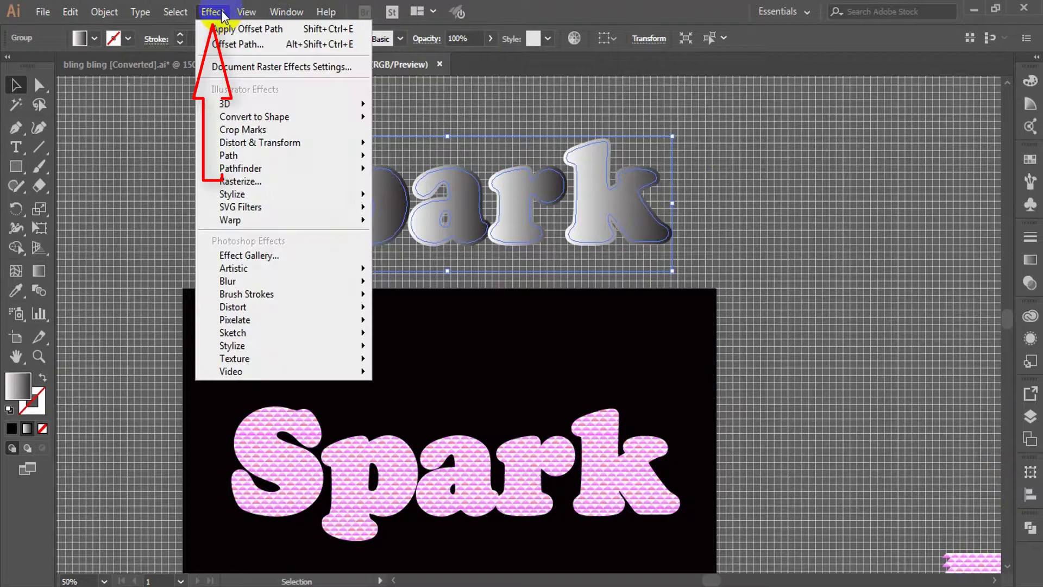
mouse_move(294, 155)
click(421, 156)
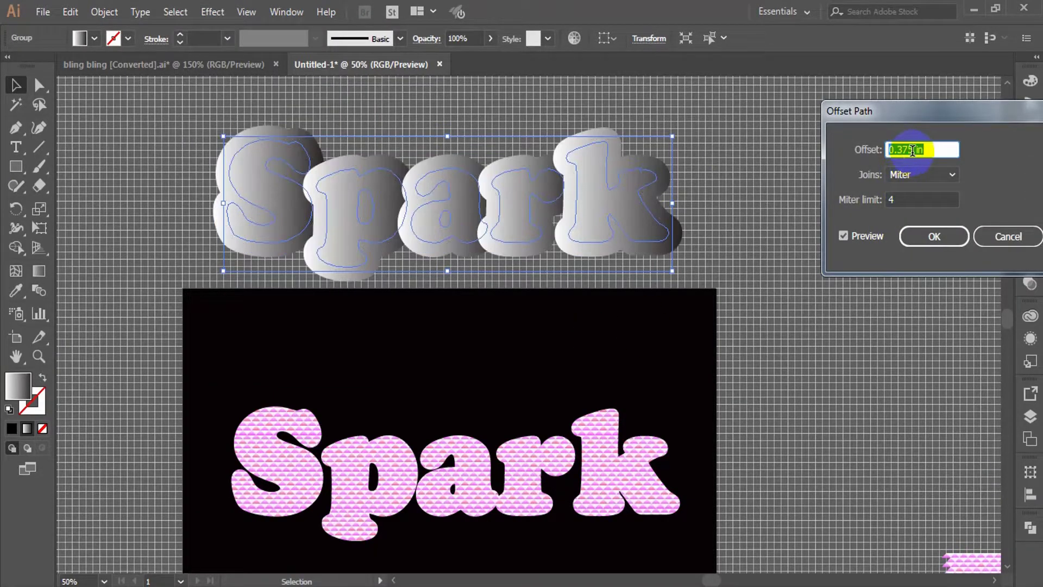
scroll(913, 151, down, 1)
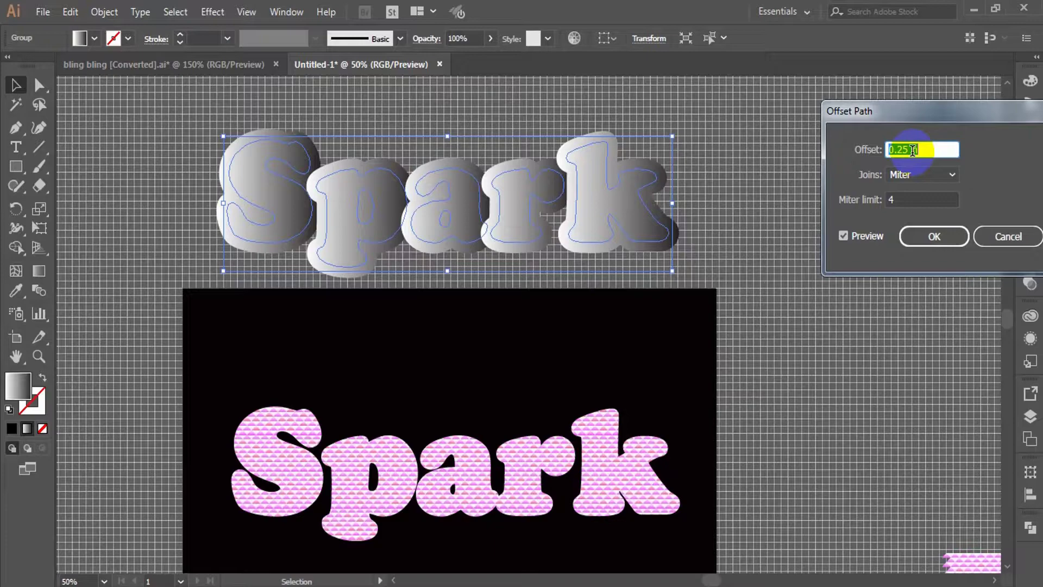
key(Return)
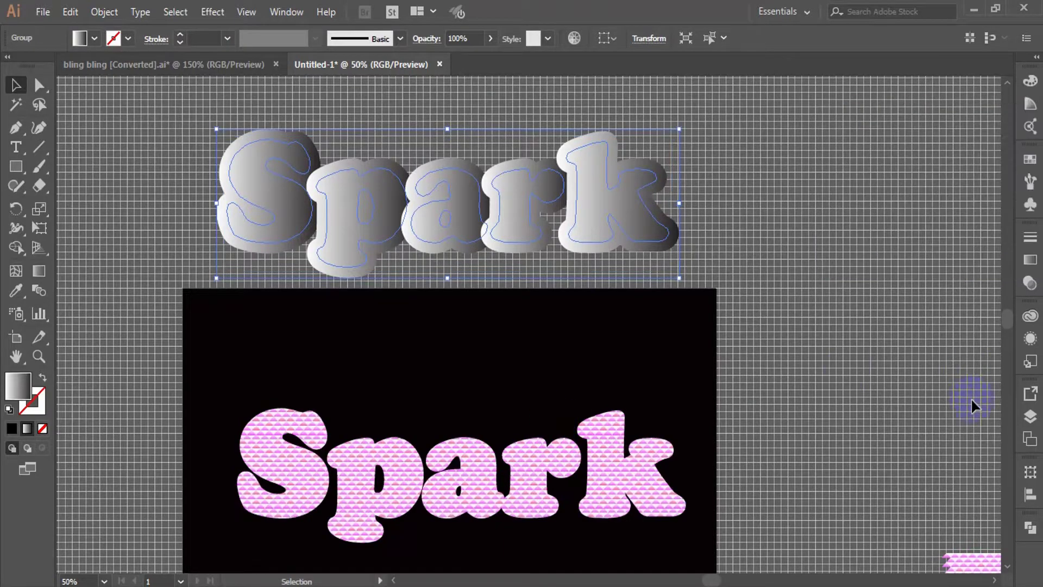
Step: Switch the first stop of the outlined lettering's linear gradient to RGB and colour it magenta FF15DF
click(1028, 261)
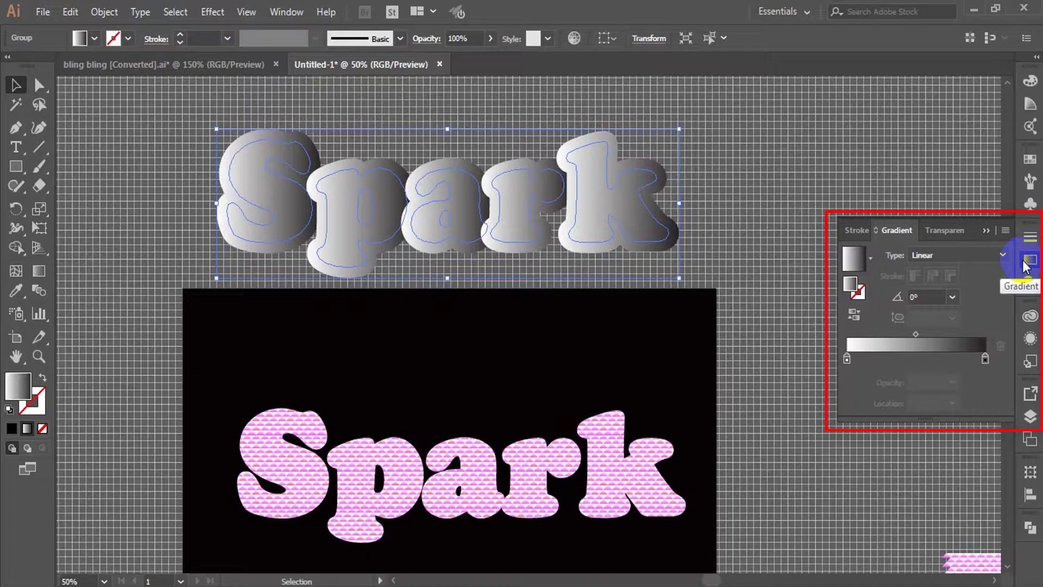
click(848, 358)
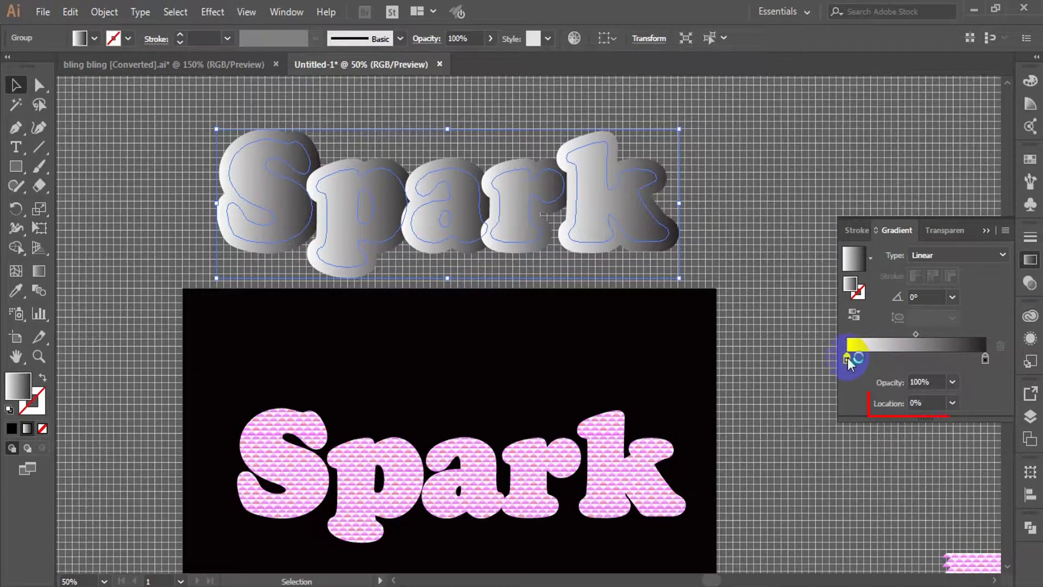
double_click(848, 359)
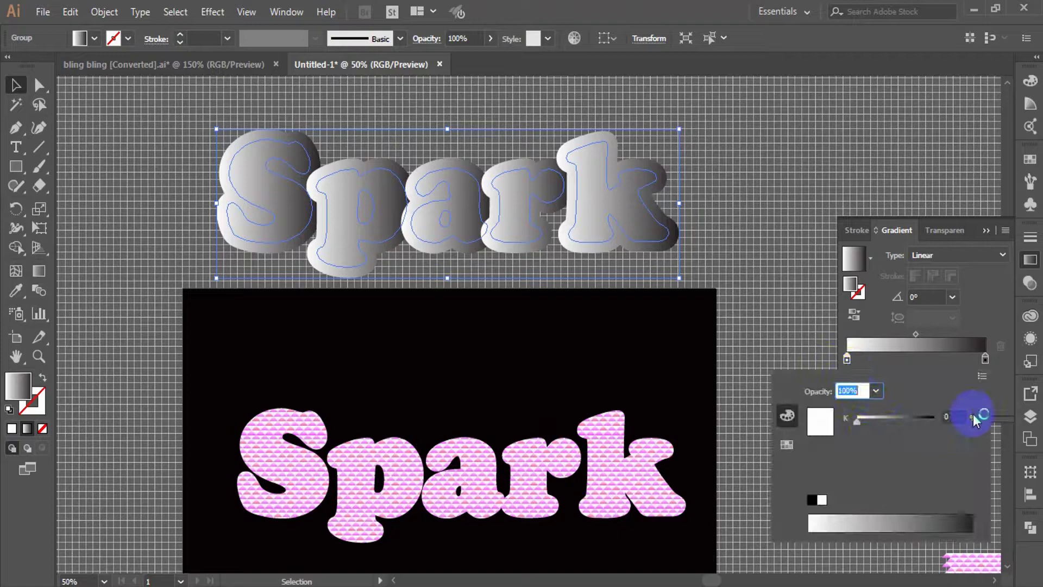
click(982, 376)
click(885, 399)
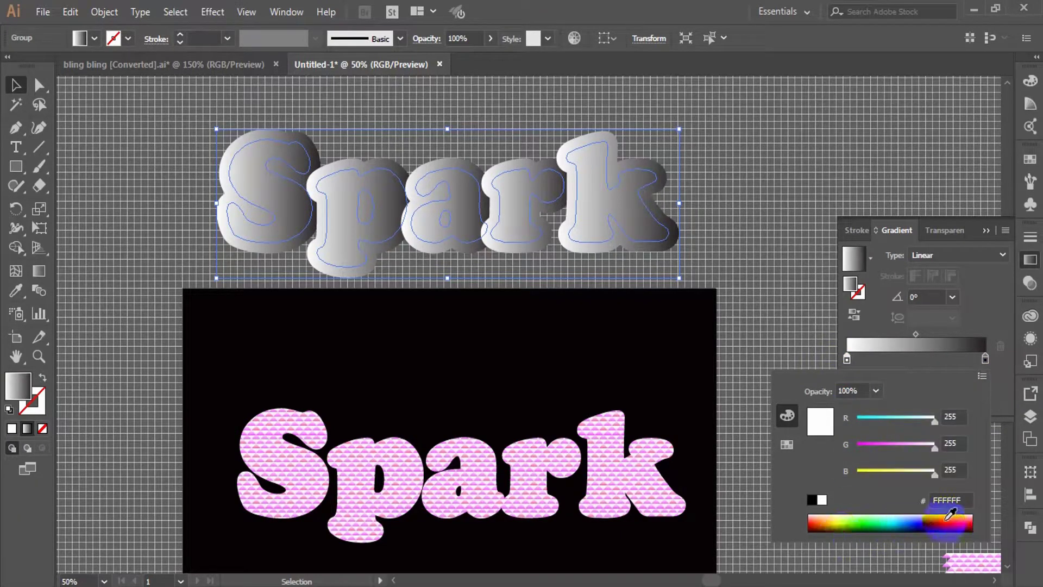
click(870, 444)
drag(875, 443, 875, 444)
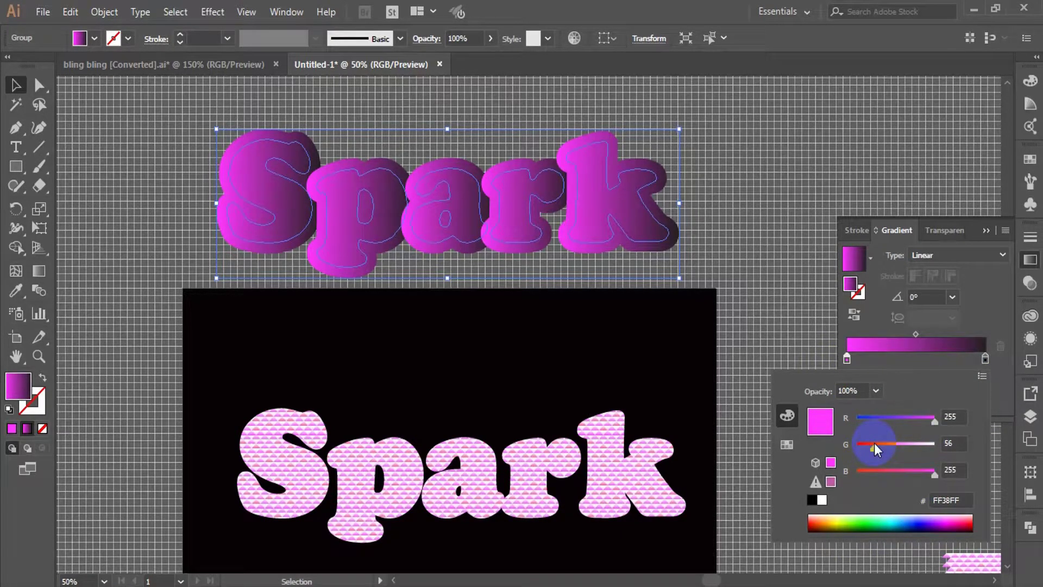
click(949, 519)
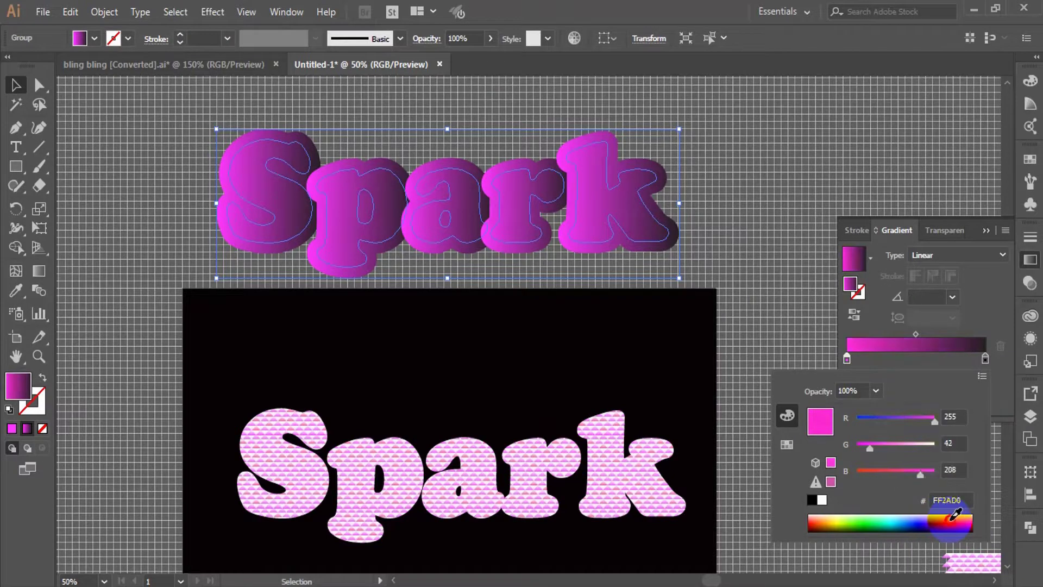
Step: Add a gradient stop at about 26% and colour it light pink F5BFFF
click(882, 360)
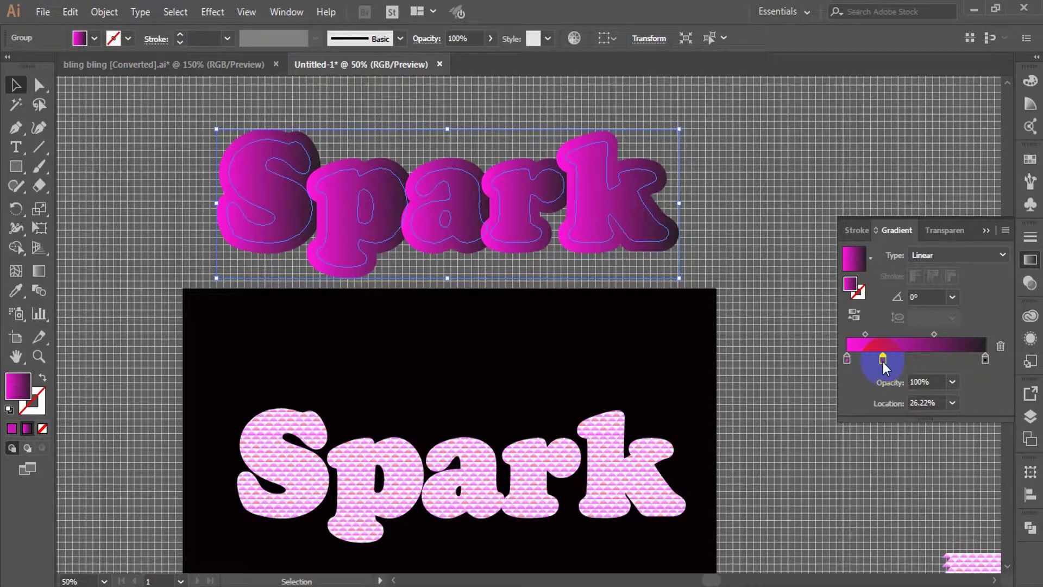
drag(887, 361, 885, 360)
double_click(884, 359)
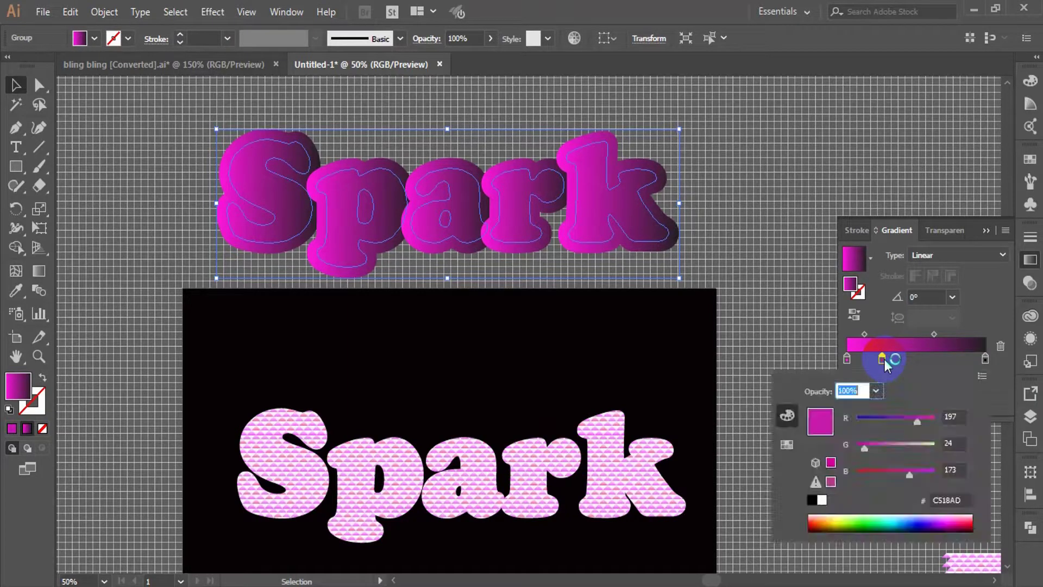
drag(908, 443, 899, 444)
click(945, 519)
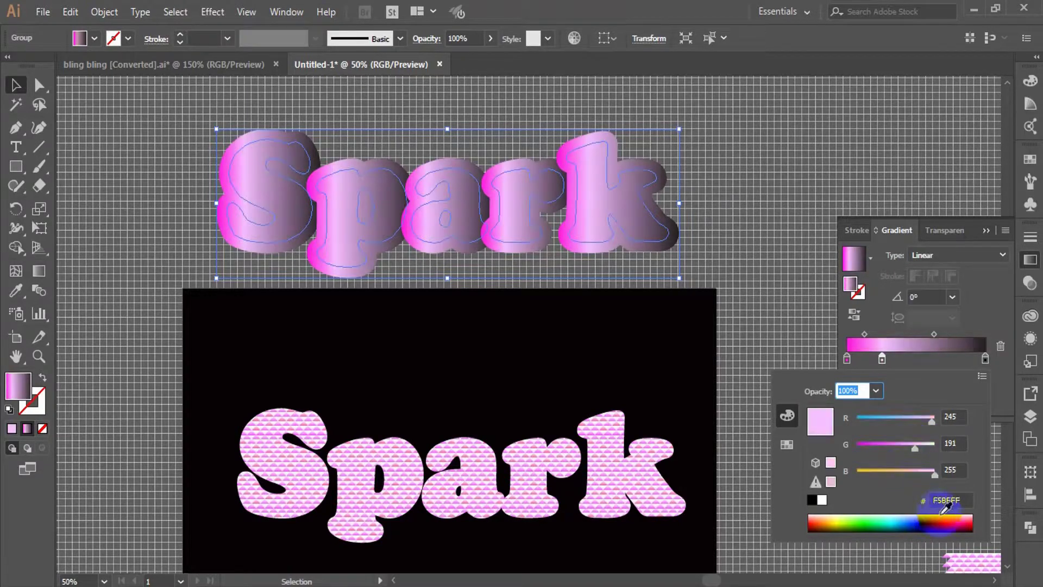
Step: Add a gradient stop at 51.62% and colour it deep magenta E900D0
click(918, 362)
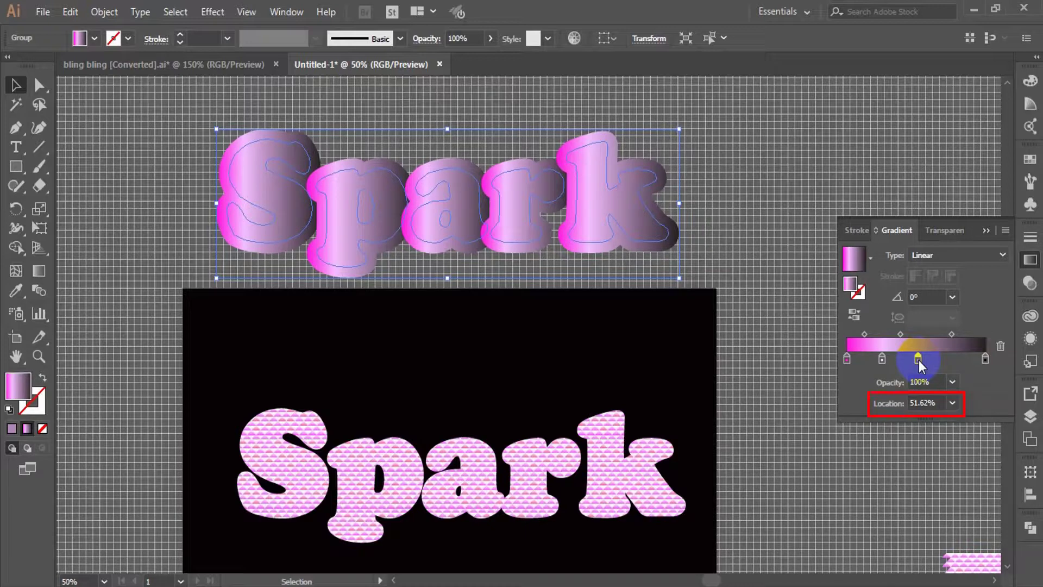
double_click(918, 360)
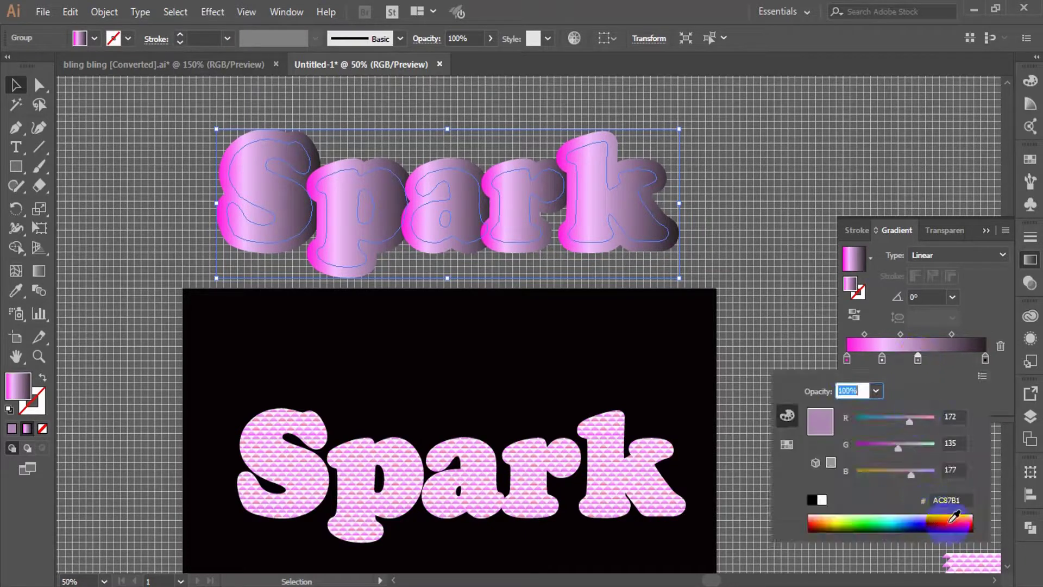
click(949, 519)
click(951, 520)
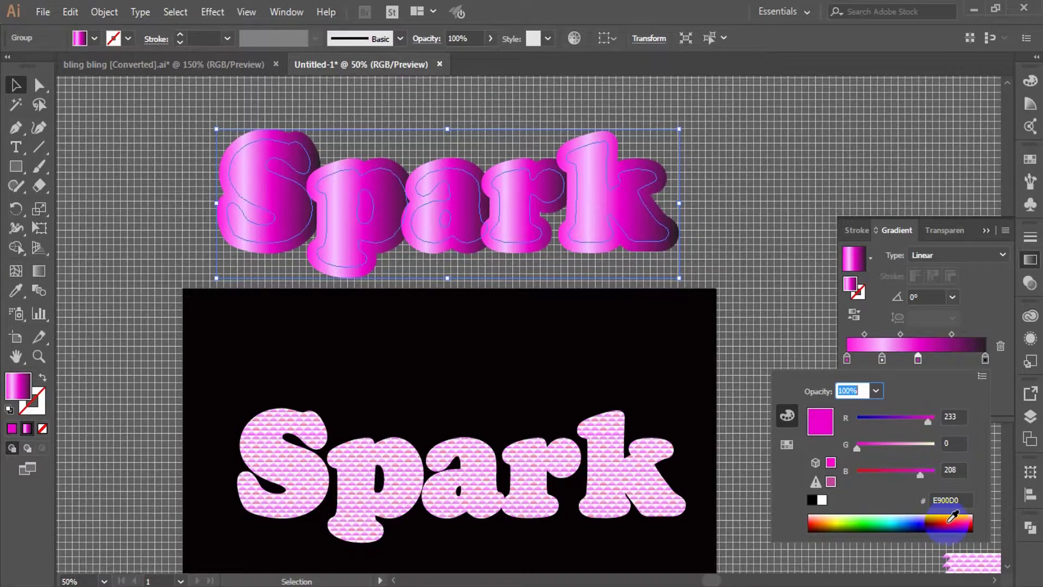
Step: Add a gradient stop between the 51.62% stop and the end stop and colour it light pink FBBFFF
click(947, 360)
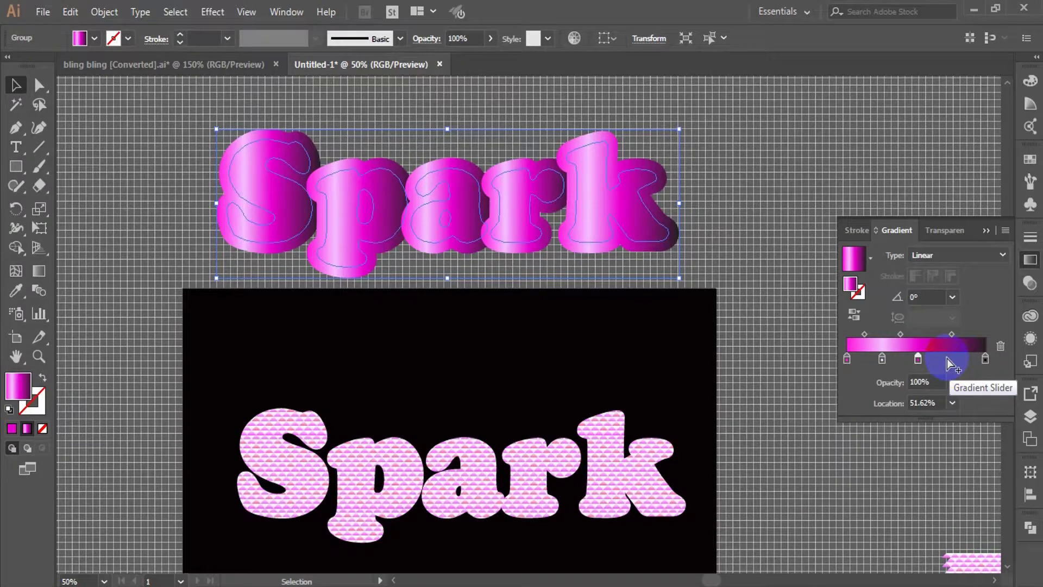
double_click(947, 360)
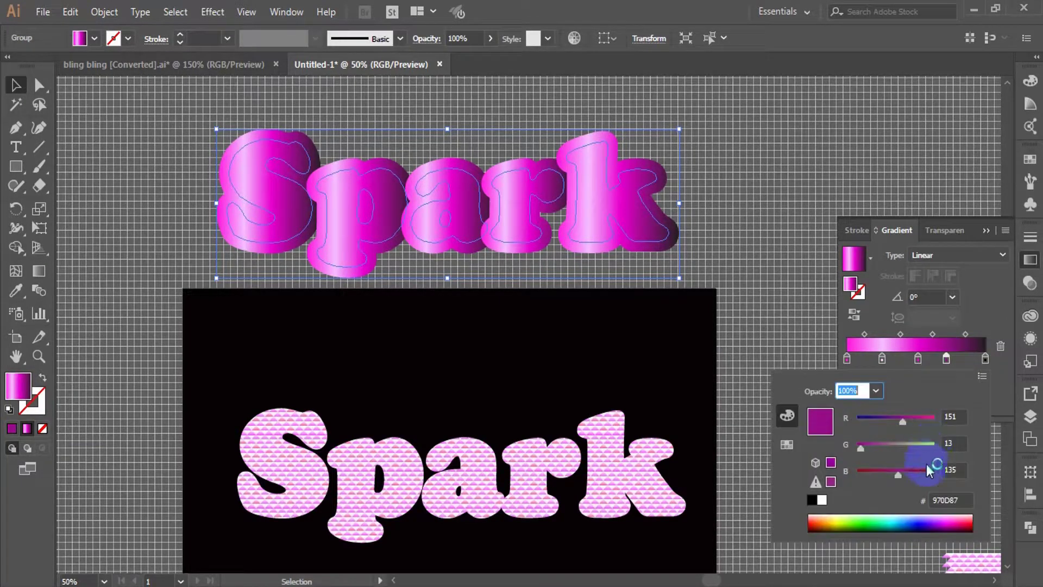
click(945, 514)
click(946, 514)
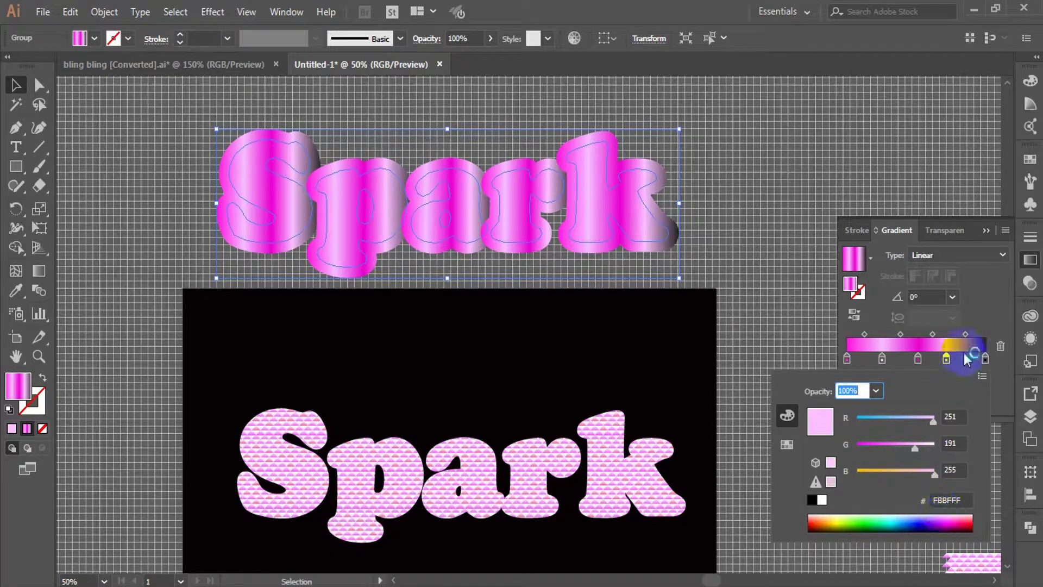
Step: Change the gradient's end stop at 100% to white
click(985, 358)
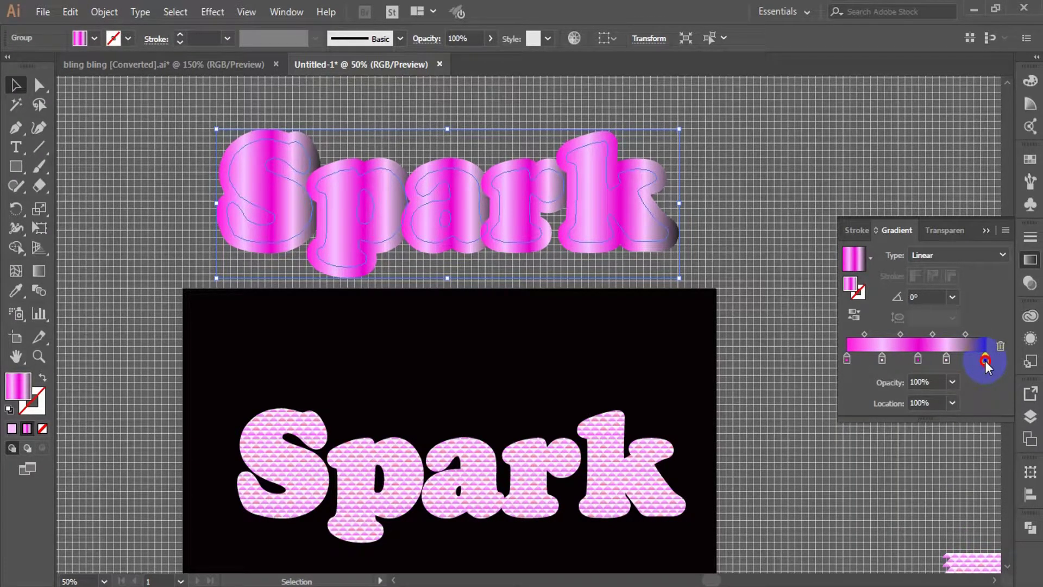
double_click(985, 360)
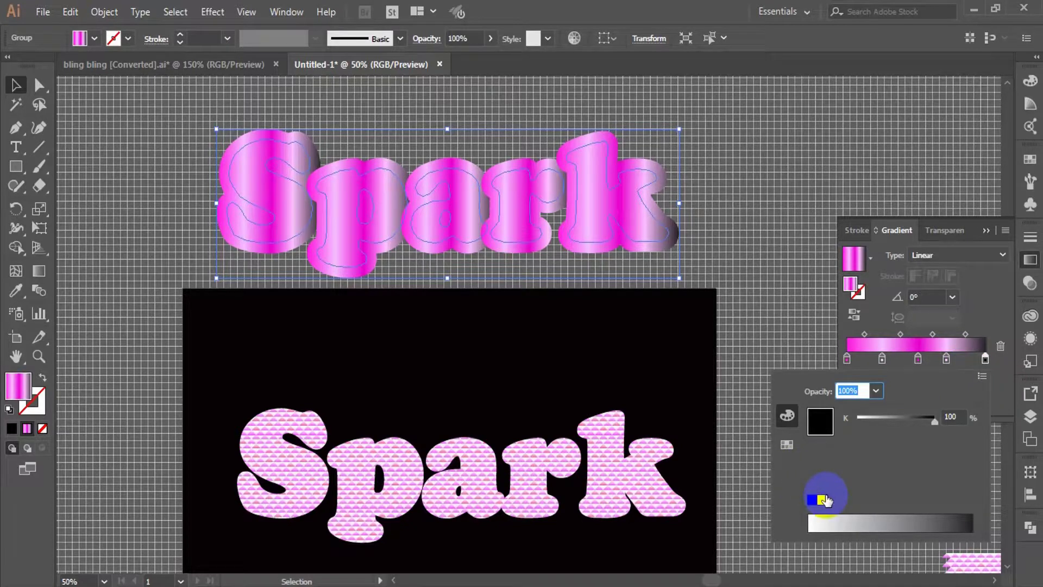
click(824, 500)
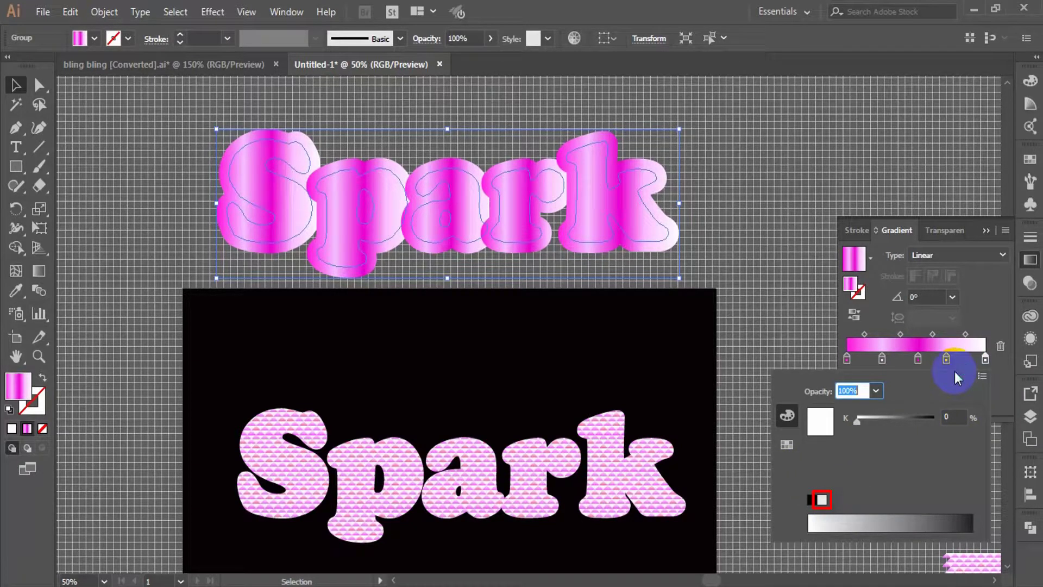
Step: Recolour the backing gradient's start stop a deeper magenta and the stop at about 26% light pink F5ABFF
double_click(847, 358)
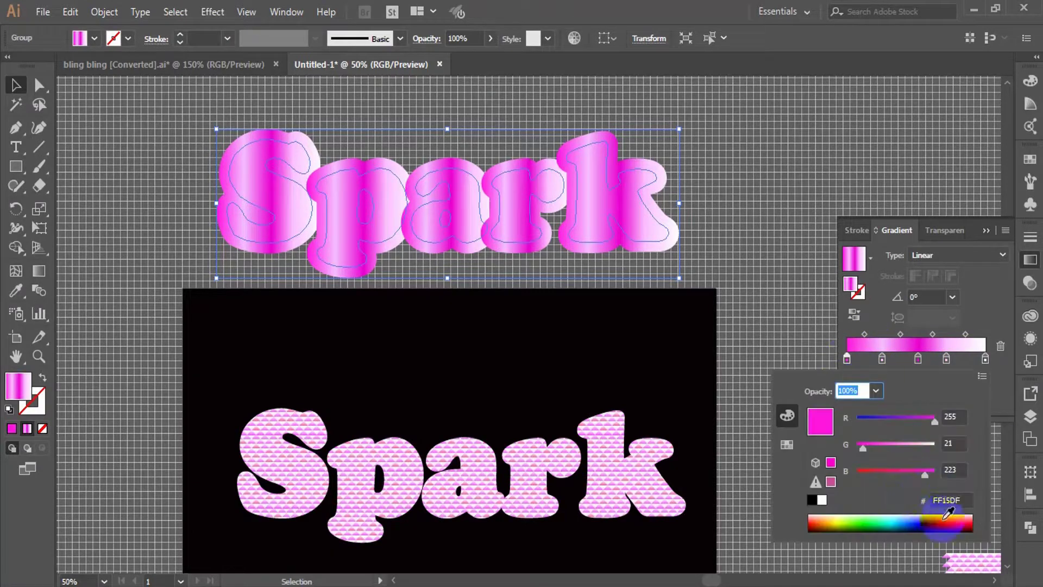
drag(927, 470, 908, 473)
mouse_move(949, 517)
mouse_down()
mouse_move(941, 523)
mouse_move(951, 521)
mouse_up()
double_click(881, 359)
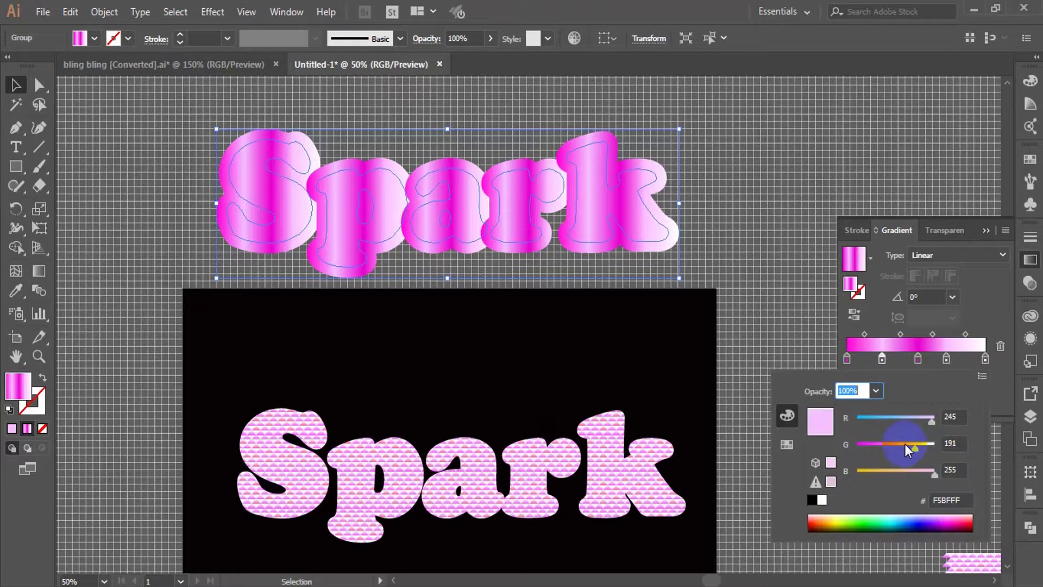
click(904, 445)
mouse_move(905, 448)
mouse_down()
mouse_move(911, 457)
mouse_move(910, 445)
mouse_up()
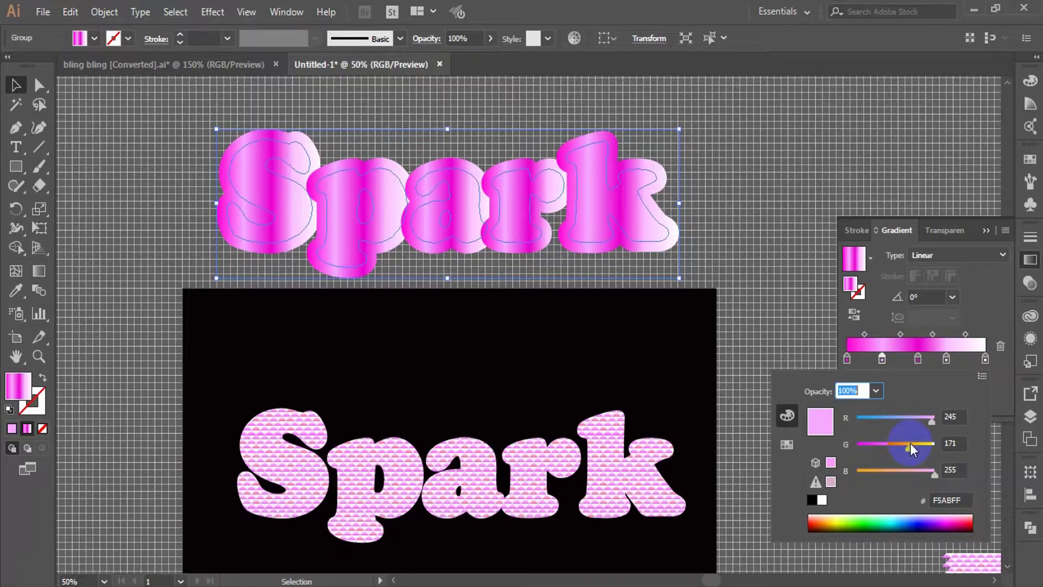
Step: Recolour the gradient's middle stop at 51.62% a deeper pink and the stop after it pink FB92FF
double_click(918, 359)
double_click(946, 359)
click(902, 445)
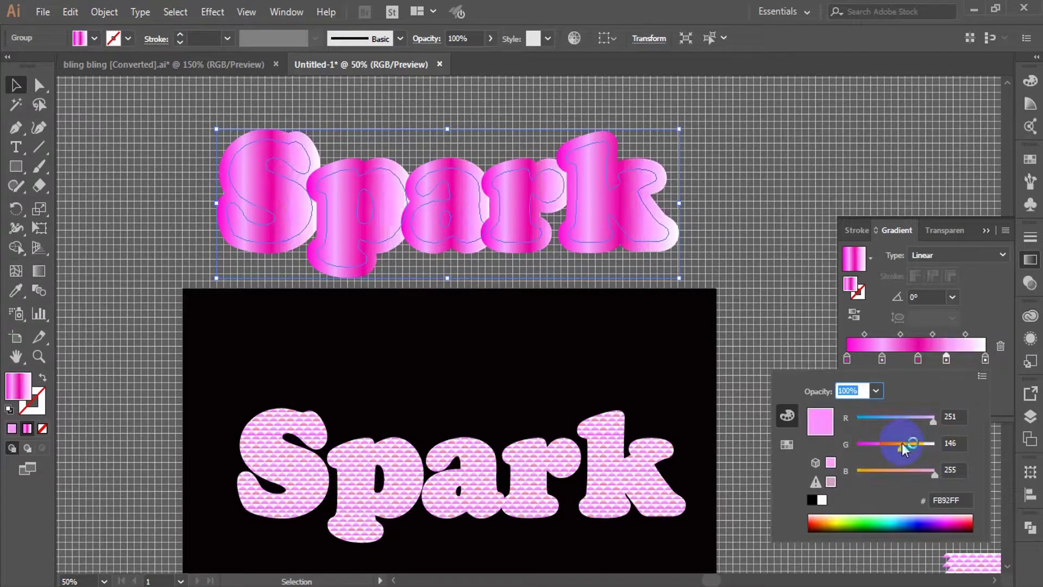
Step: Shift the gradient midpoints on both sides of the deep pink middle stop closer to that stop
click(932, 337)
drag(933, 335, 924, 335)
drag(900, 334, 904, 337)
Step: Redirect the gradient across the whole backing so it runs vertically from bottom to top, at about 90°
key(g)
mouse_move(409, 132)
mouse_down()
mouse_move(410, 282)
mouse_move(432, 243)
mouse_move(423, 291)
mouse_move(416, 143)
mouse_up()
drag(476, 275, 454, 172)
drag(194, 197, 686, 197)
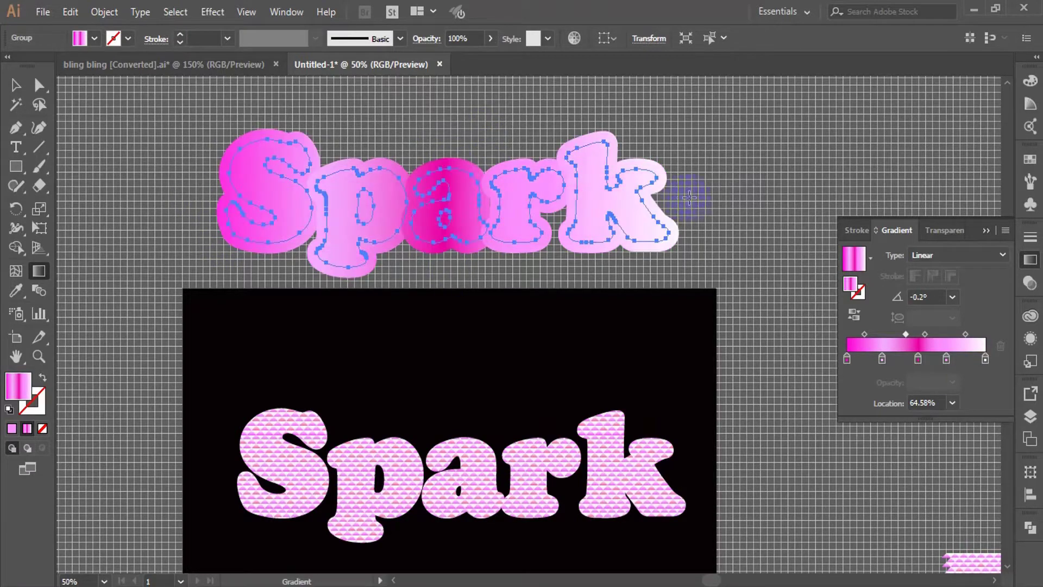
drag(453, 266, 454, 136)
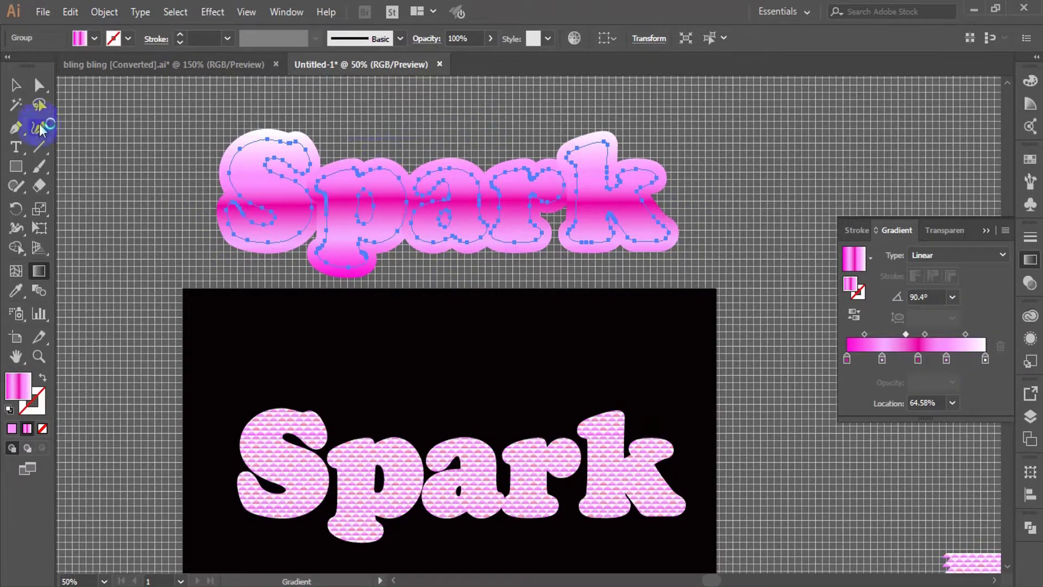
Step: On the backing's gradient, shift the pink stop nearest the white end stop slightly toward the end and adjust the neighbouring midpoints
click(16, 84)
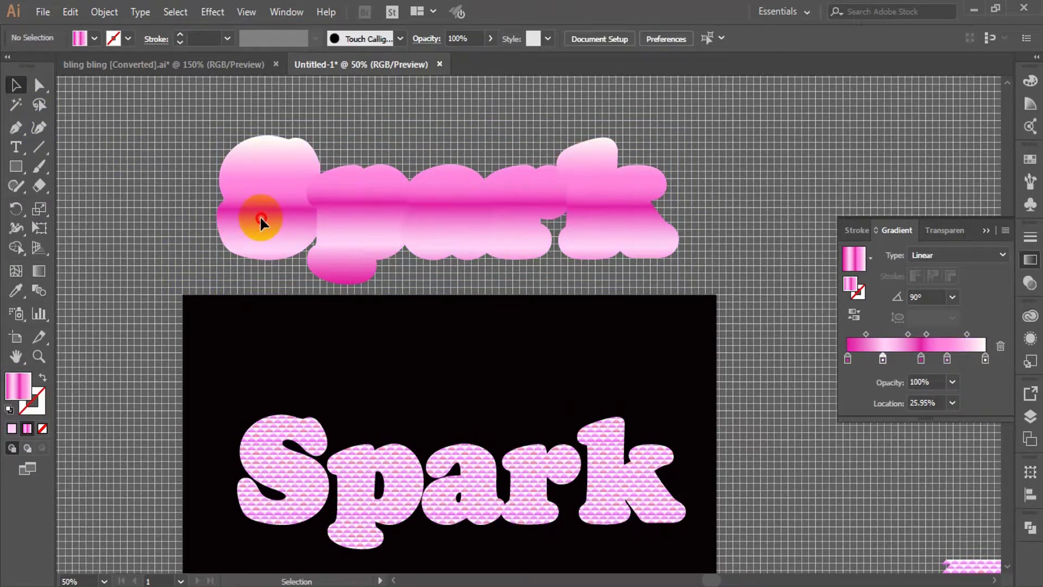
click(261, 220)
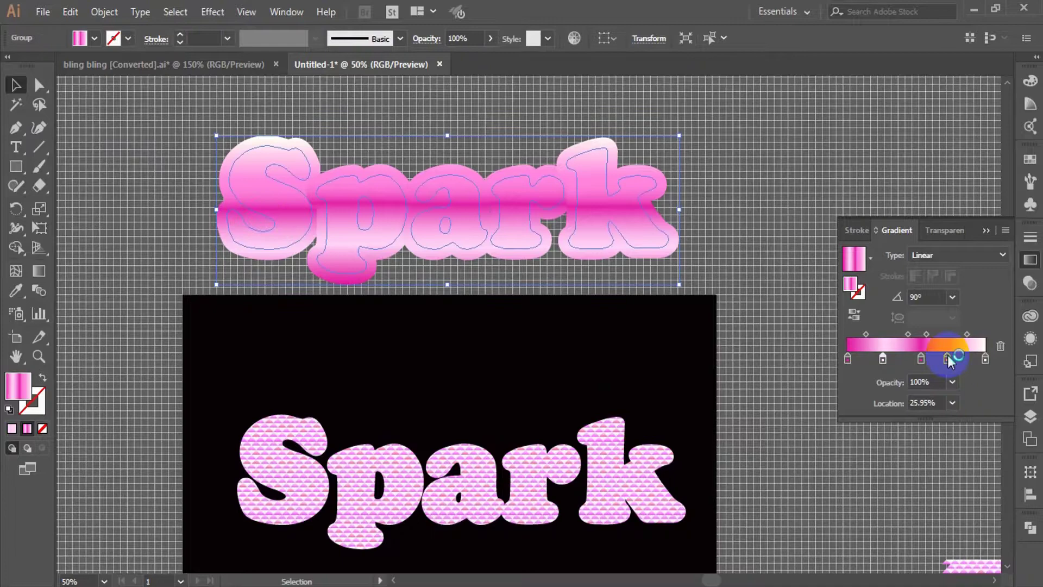
drag(950, 359, 961, 335)
key(ctrl+z)
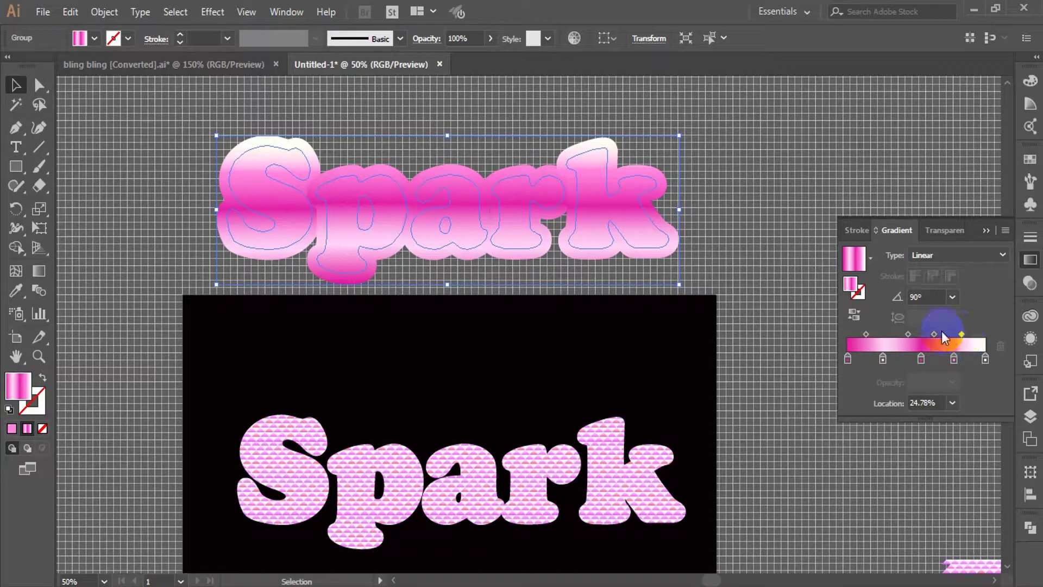
Step: Move the pattern-filled Spark text on top of the gradient backing
click(723, 444)
drag(639, 478, 633, 215)
click(710, 228)
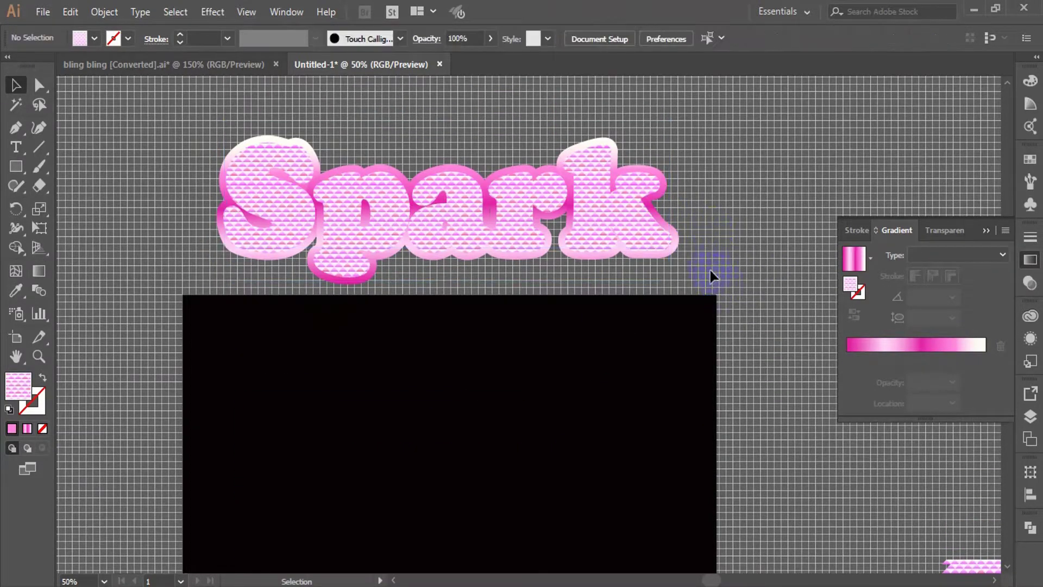
Step: Move the patterned text together with its gradient backing onto the centre of the black background
click(256, 155)
drag(332, 233, 389, 495)
scroll(428, 373, down, 5)
drag(443, 388, 443, 380)
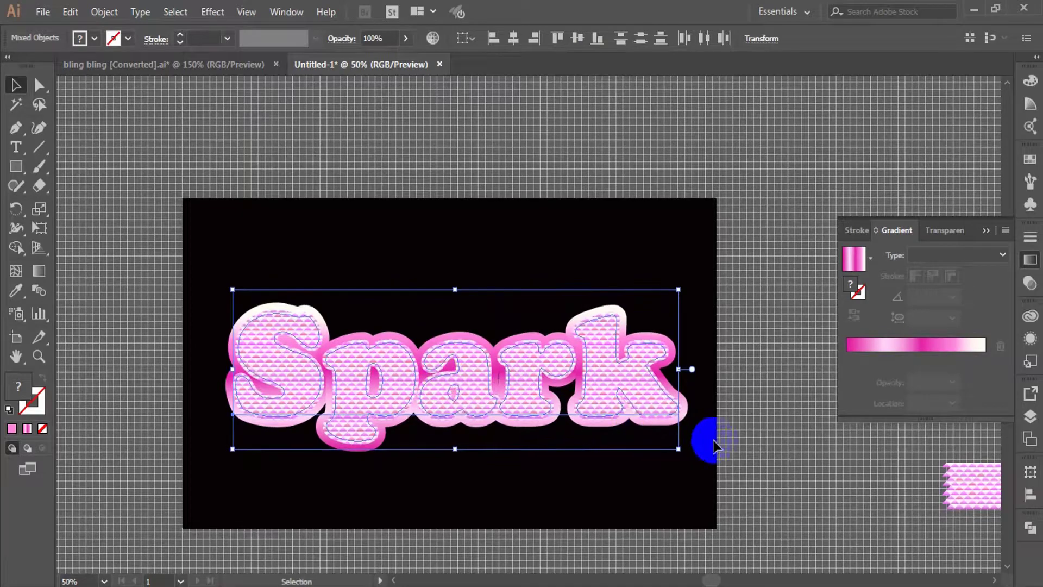
click(772, 435)
click(711, 198)
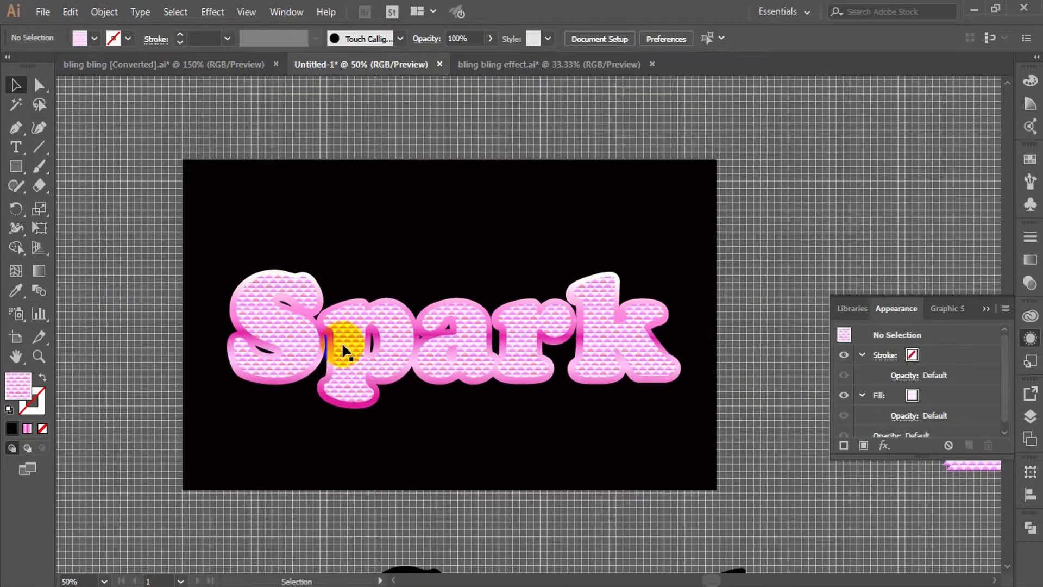
Step: Start an Outer Glow effect on the patterned Spark text in Screen mode with preview on and a pink glow colour
click(354, 321)
click(212, 12)
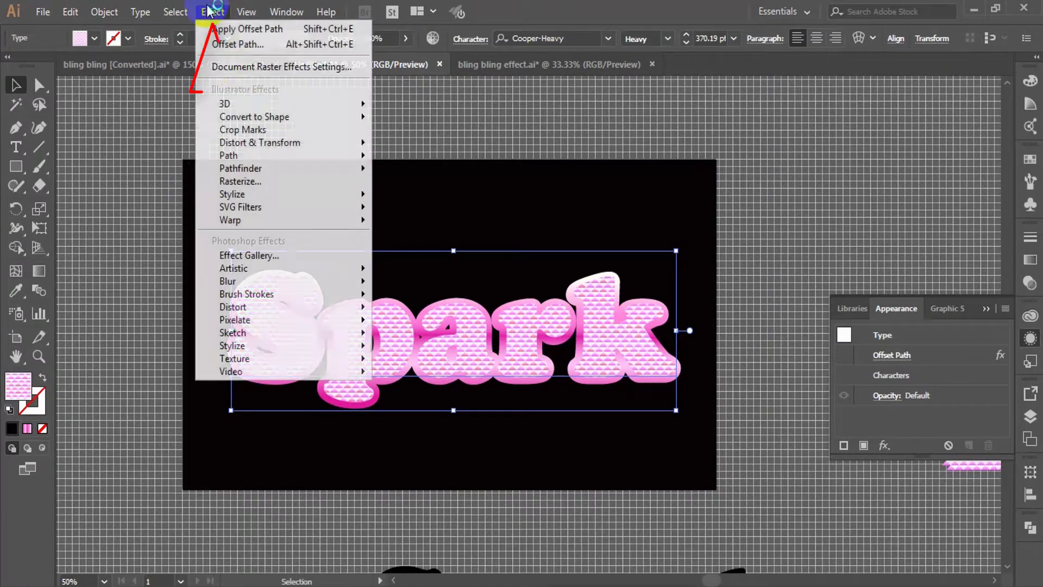
mouse_move(245, 194)
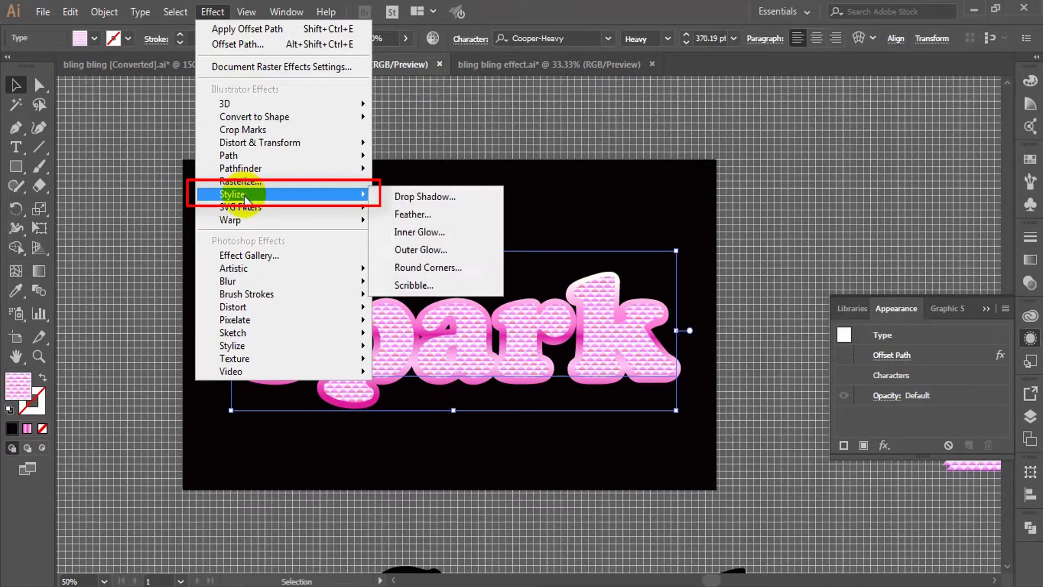
click(449, 248)
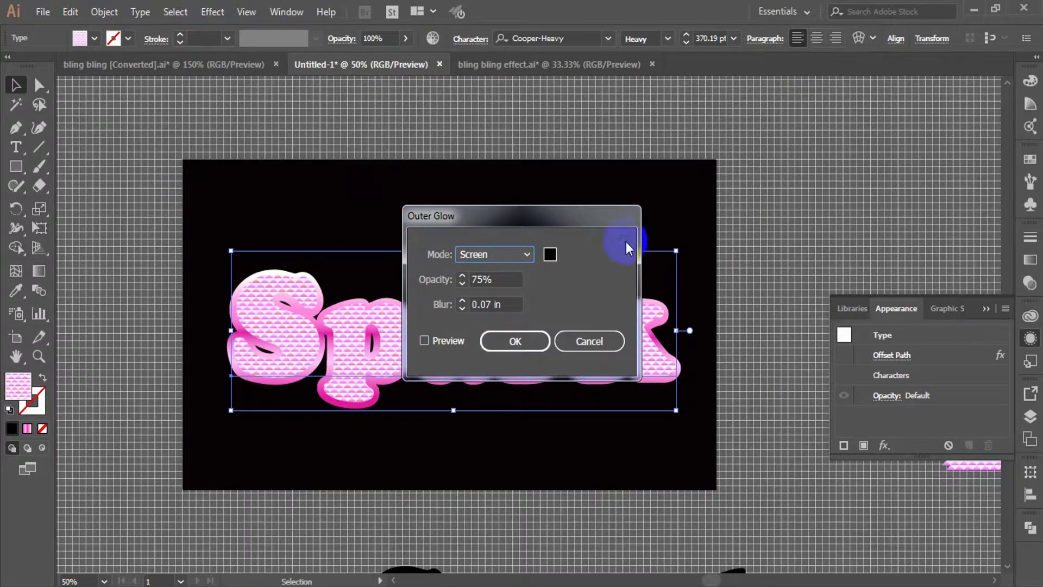
drag(572, 214, 892, 84)
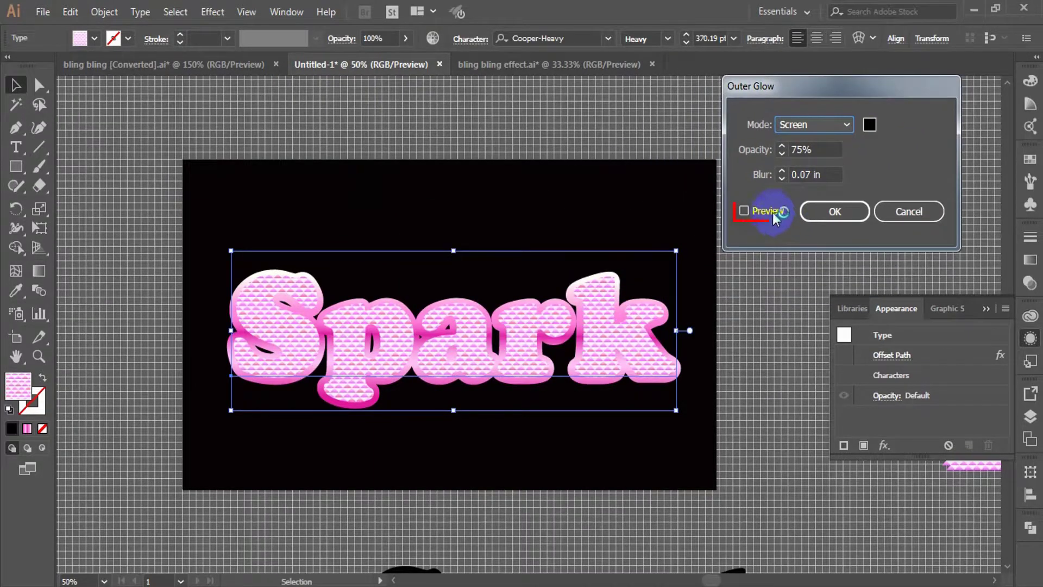
click(792, 219)
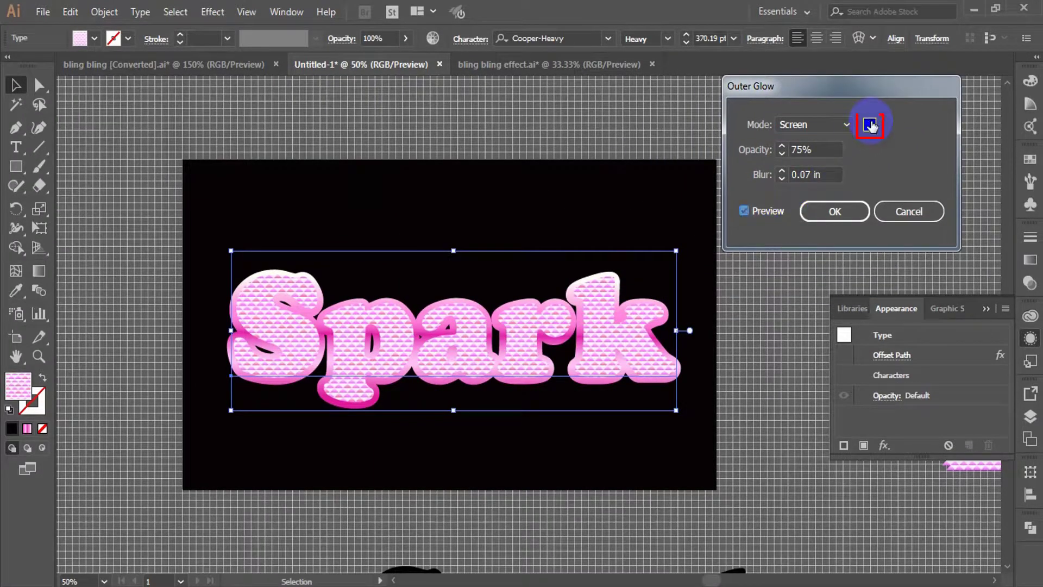
click(377, 195)
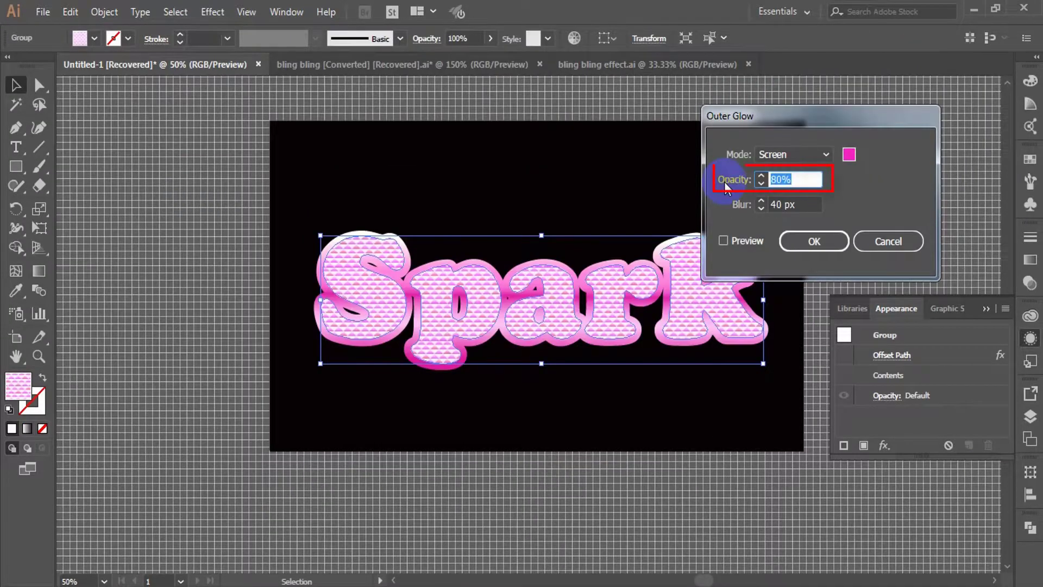
Step: Set the outer glow's opacity to 90% with a 40 px blur and apply it
text(90)
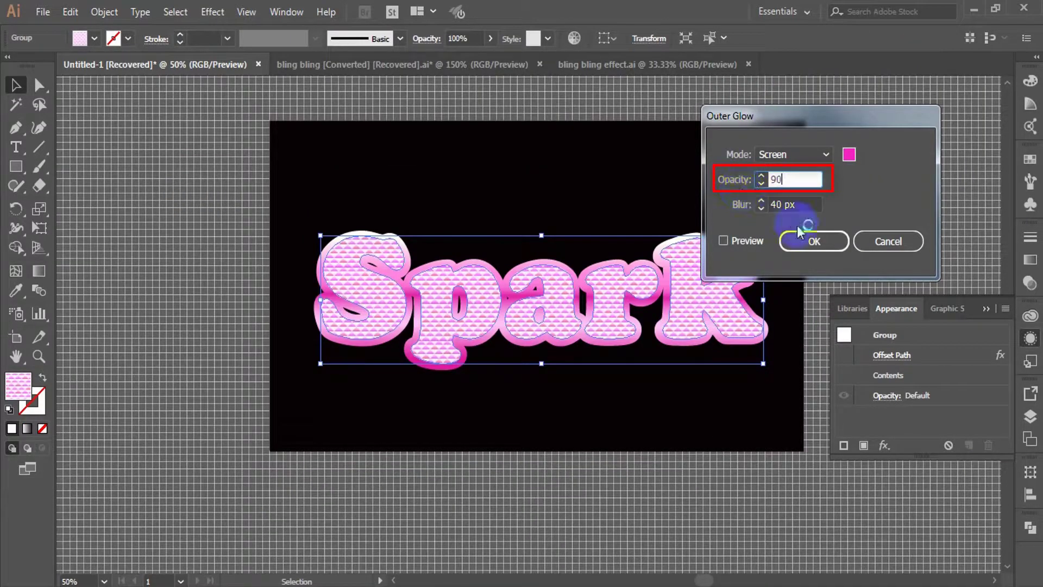
click(782, 205)
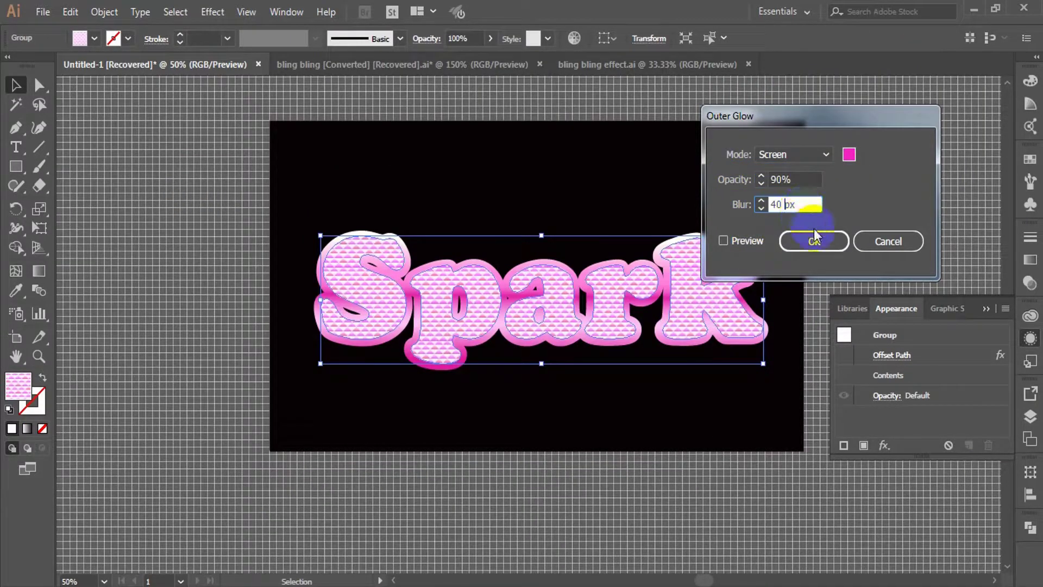
click(814, 240)
click(839, 239)
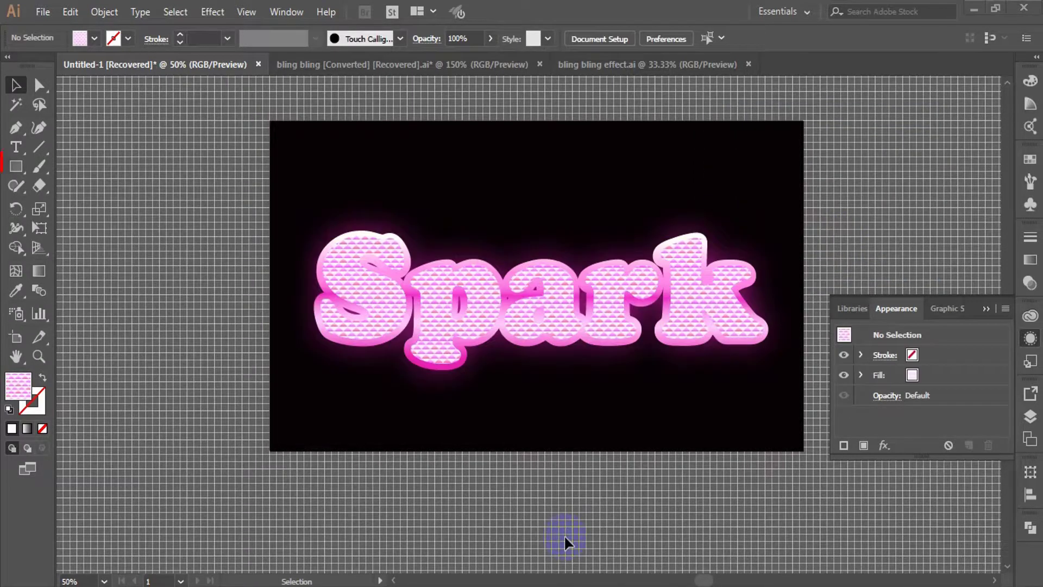
Step: Draw a rectangle covering the whole black background and fill it with a linear white-to-black gradient
click(16, 166)
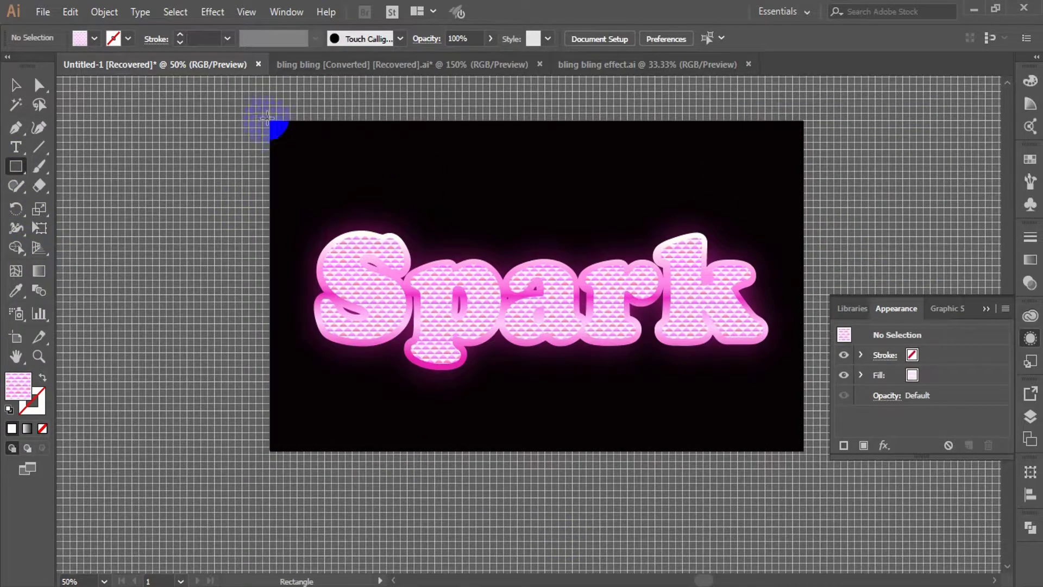
drag(269, 121, 803, 452)
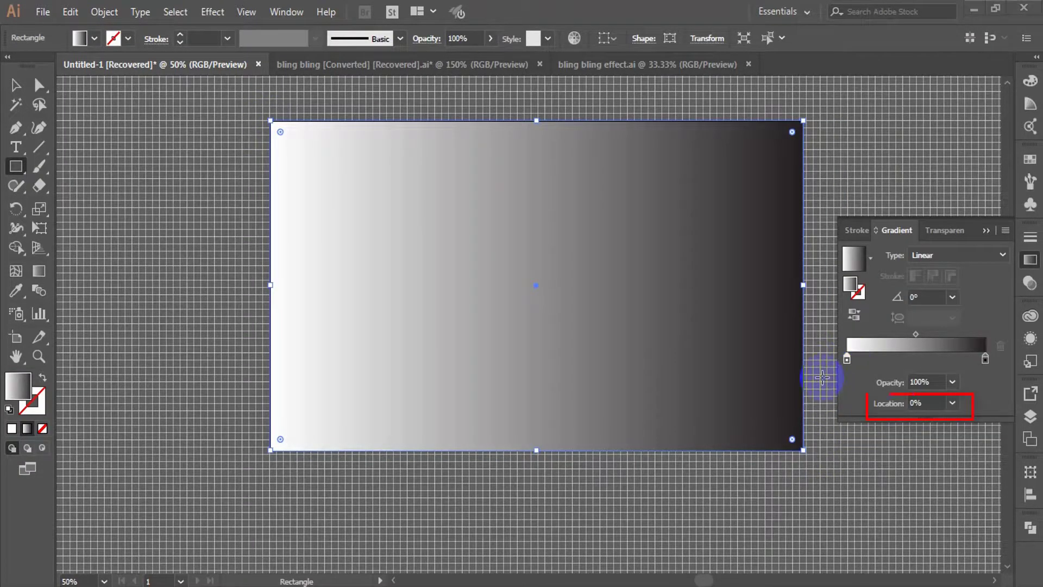
Step: Switch the rectangle gradient's start stop at 0% to RGB and colour it magenta FD15FF
double_click(847, 359)
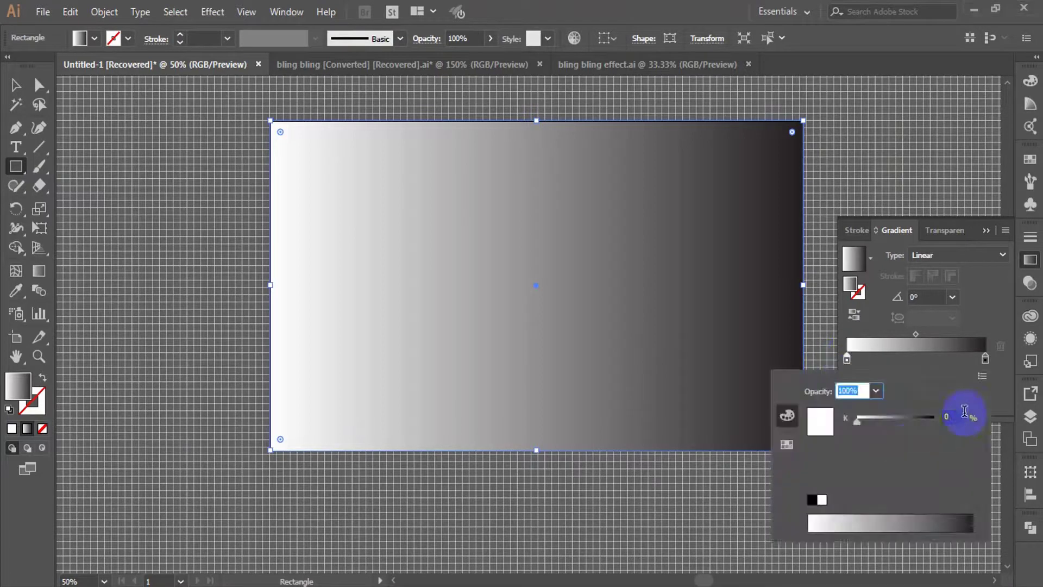
click(983, 375)
click(902, 401)
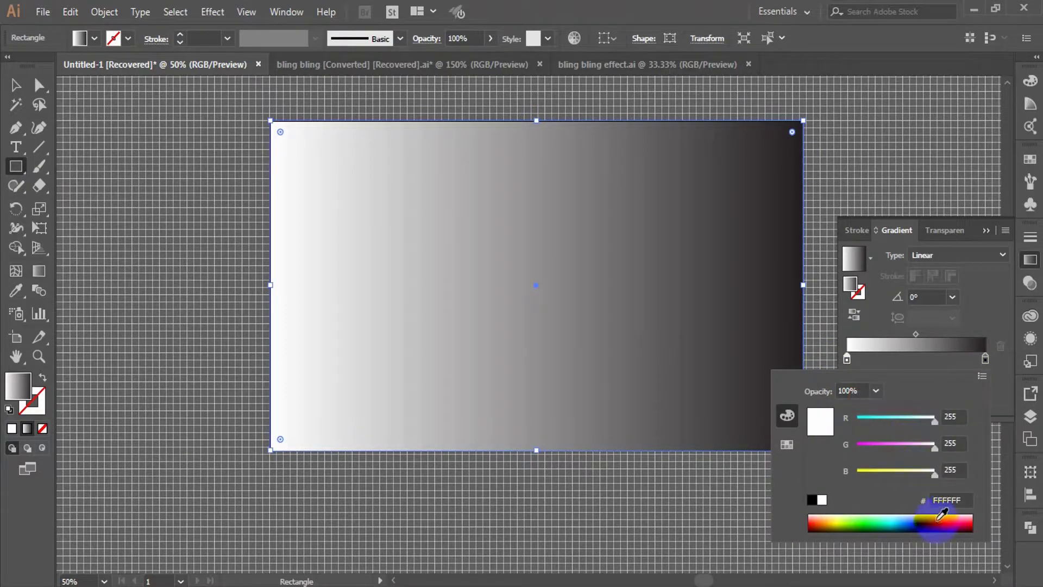
click(945, 515)
click(940, 514)
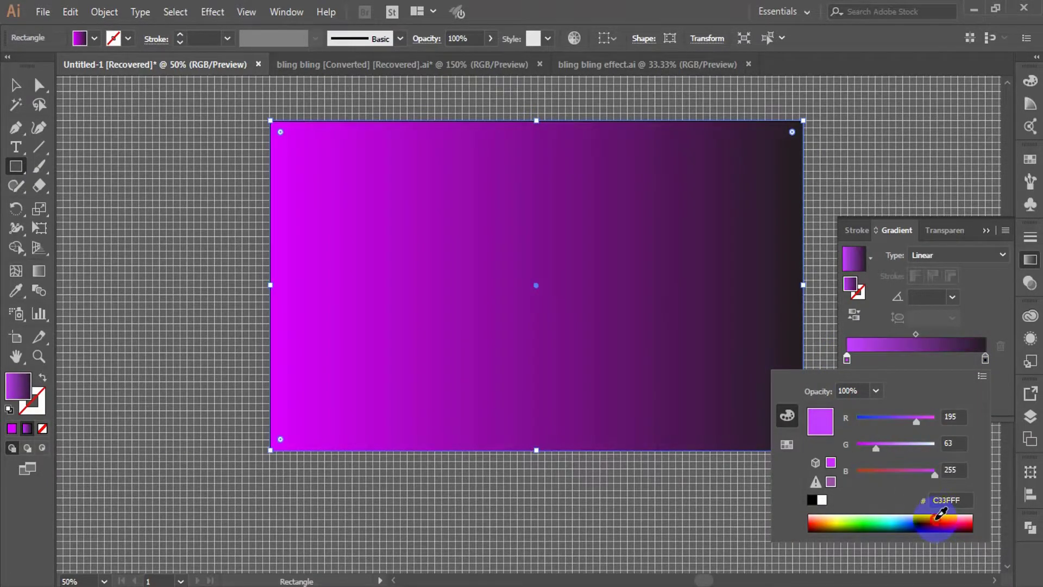
click(945, 514)
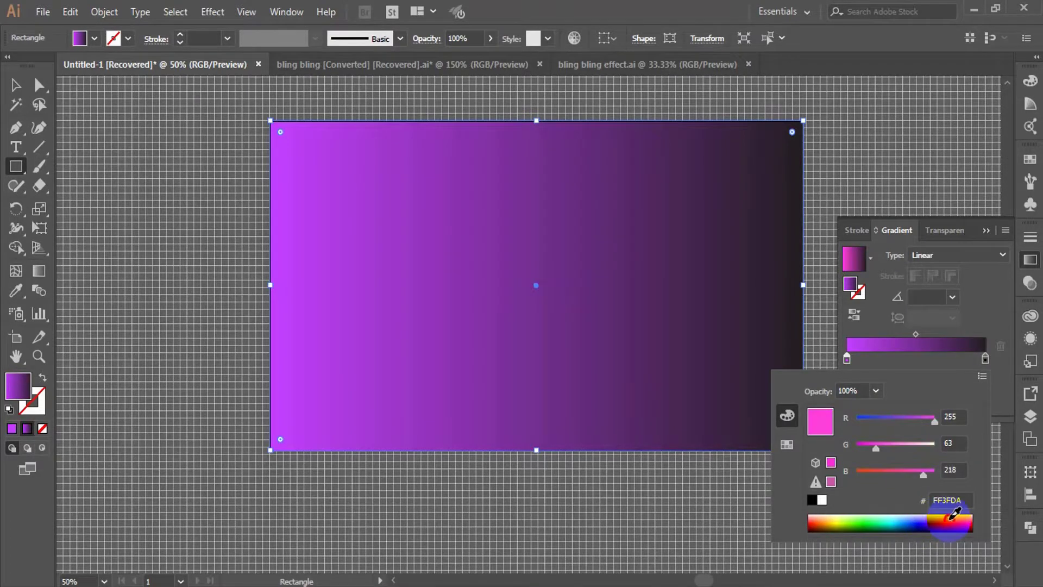
click(949, 514)
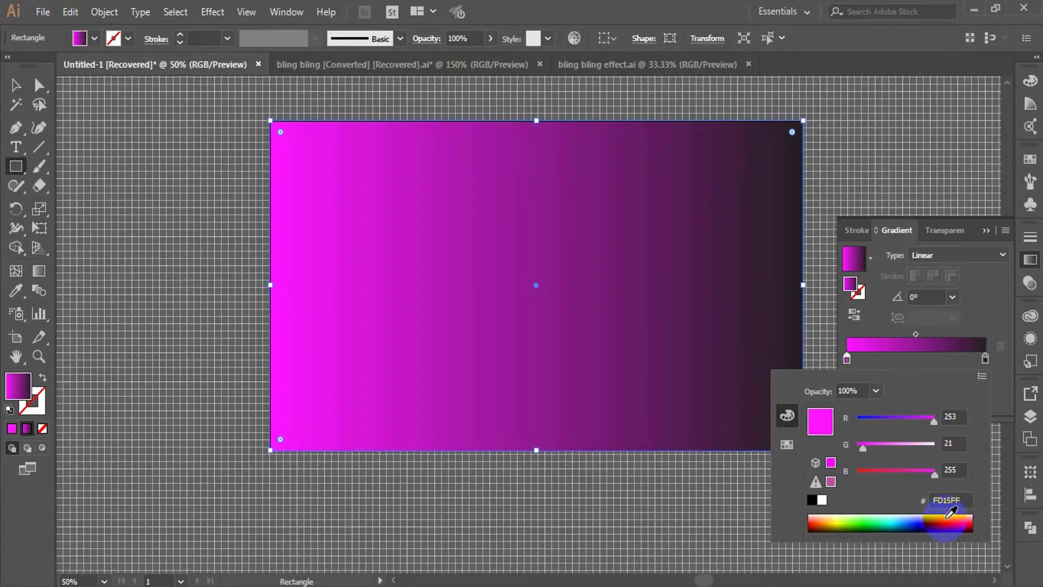
Step: Add a gradient stop at 25.14% coloured pale grey-green and colour the end stop hot pink
click(880, 360)
click(881, 358)
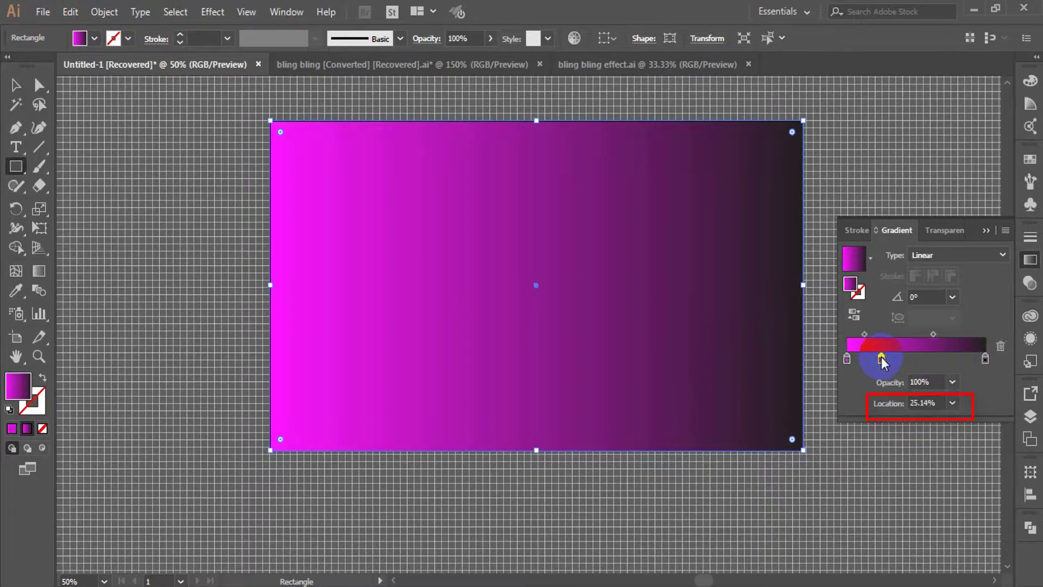
double_click(881, 359)
drag(897, 451, 924, 442)
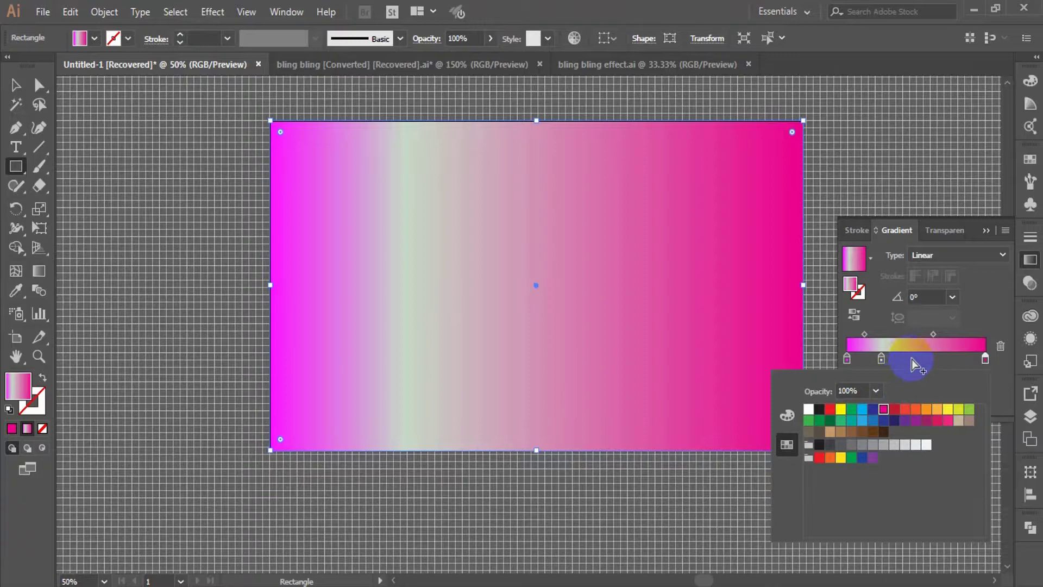
Step: Add a gradient stop at 48.92% and colour it hot pink from the swatches
click(918, 359)
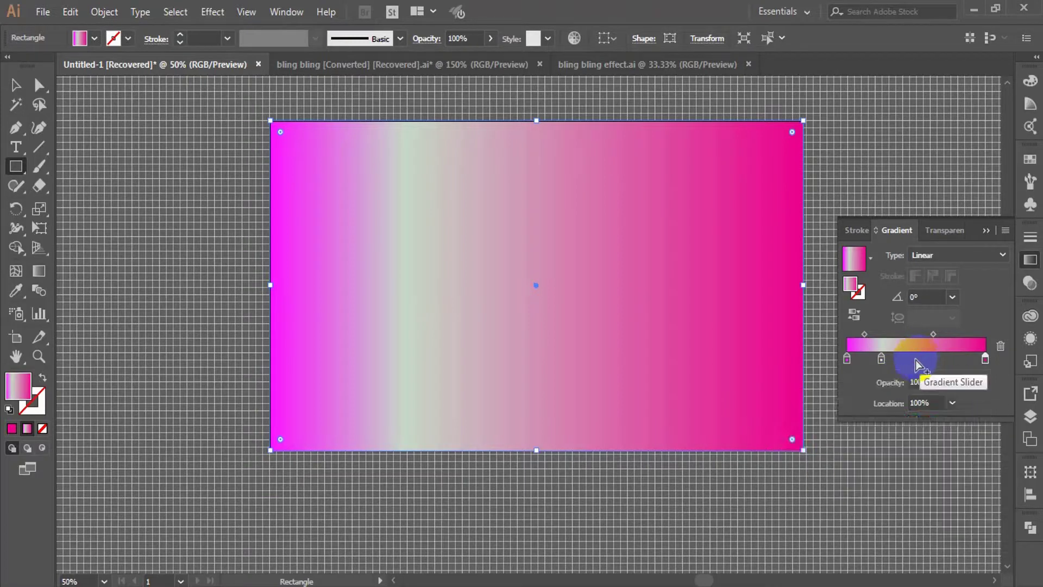
click(915, 359)
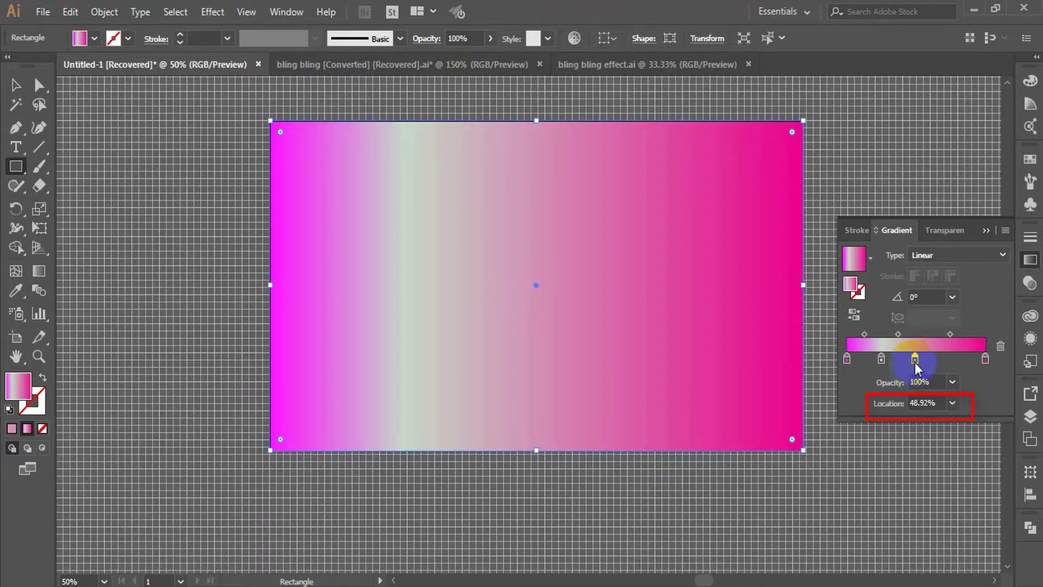
double_click(915, 361)
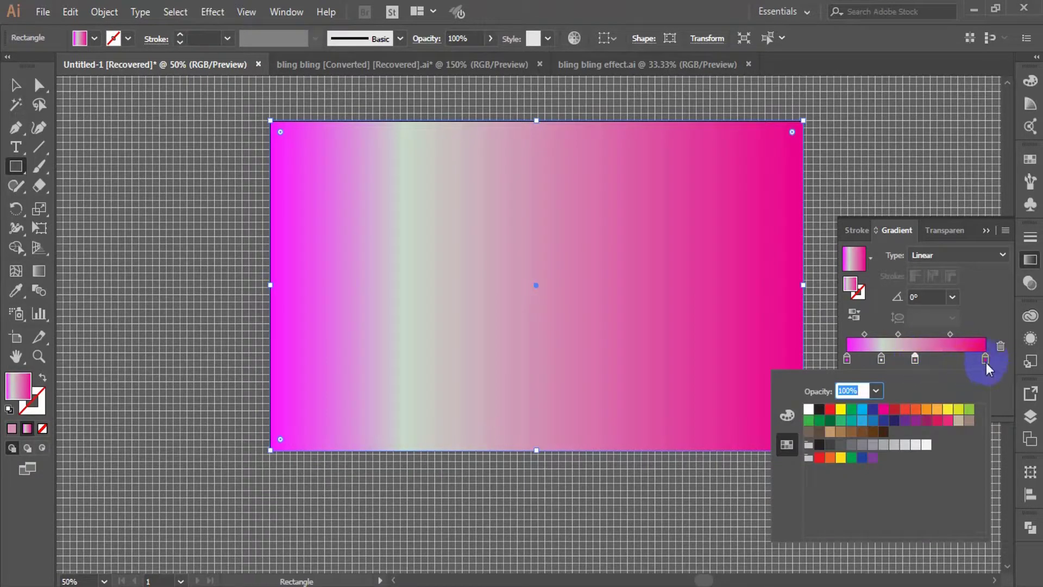
click(905, 414)
click(886, 410)
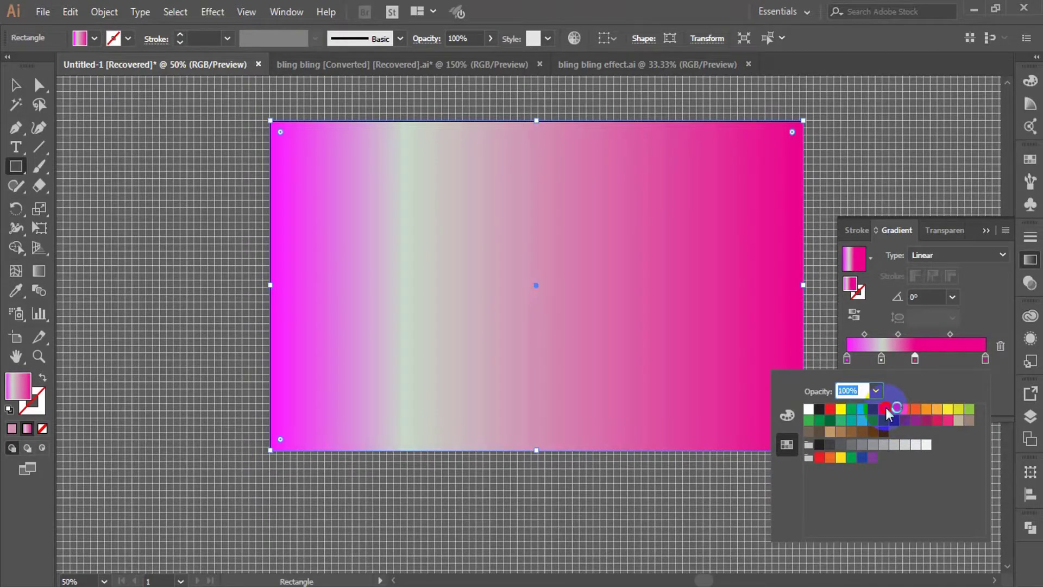
Step: Add a pale lilac-pink gradient stop at 67.3% and move the middle hot pink stop to 44.59%
click(943, 361)
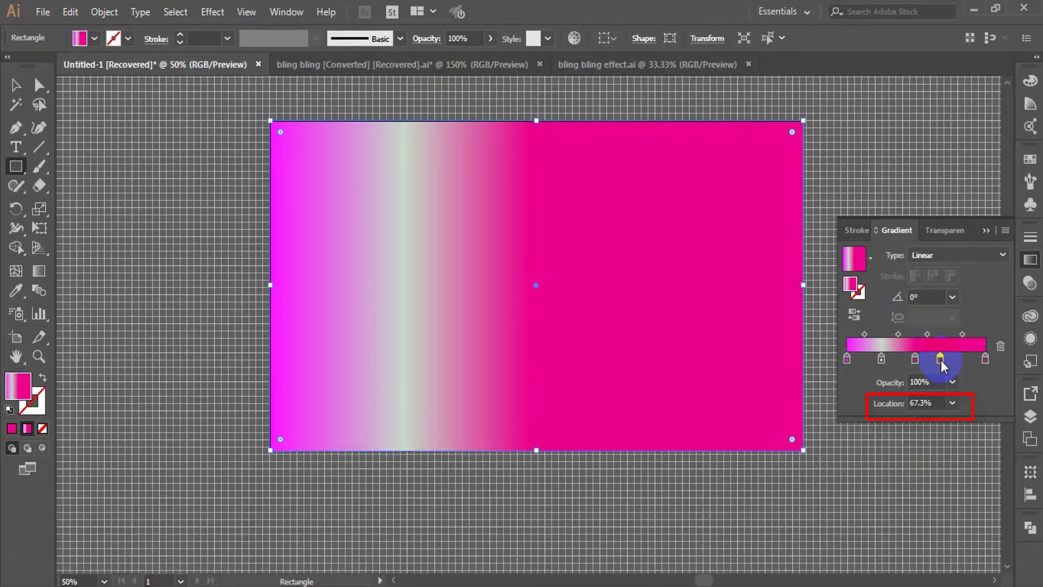
double_click(942, 363)
click(950, 519)
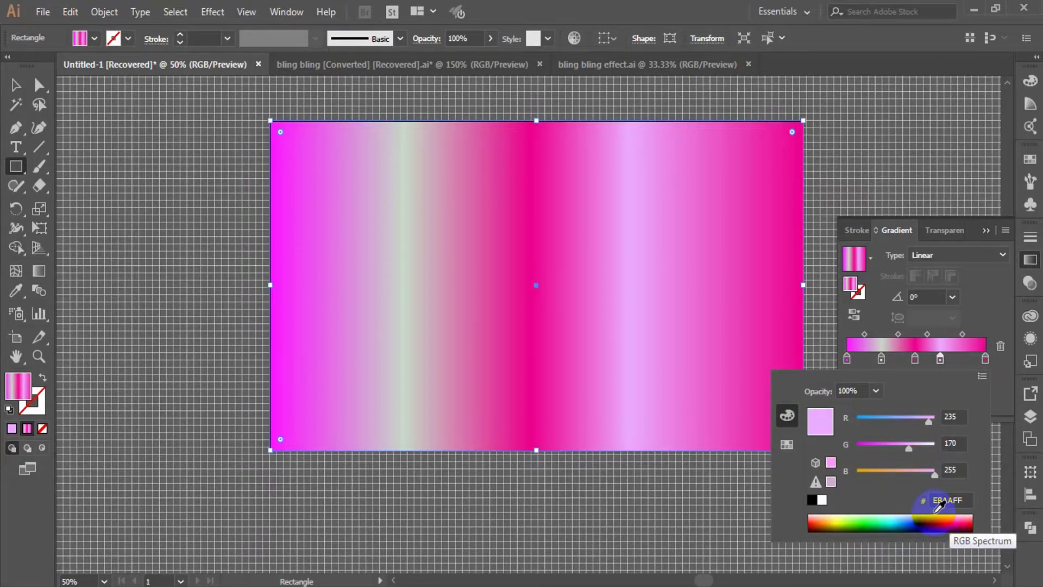
drag(938, 514, 945, 514)
drag(915, 359, 910, 365)
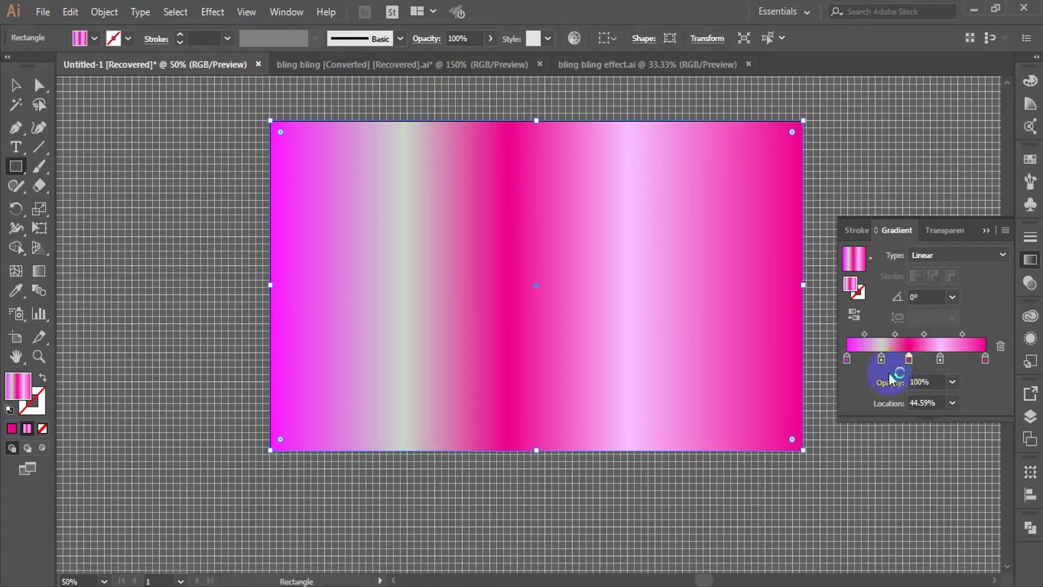
Step: Recolour the start stop pink FD1590 and move the grey-green stop to 20.27%, tinting it a pale mauve-grey
double_click(847, 359)
click(902, 471)
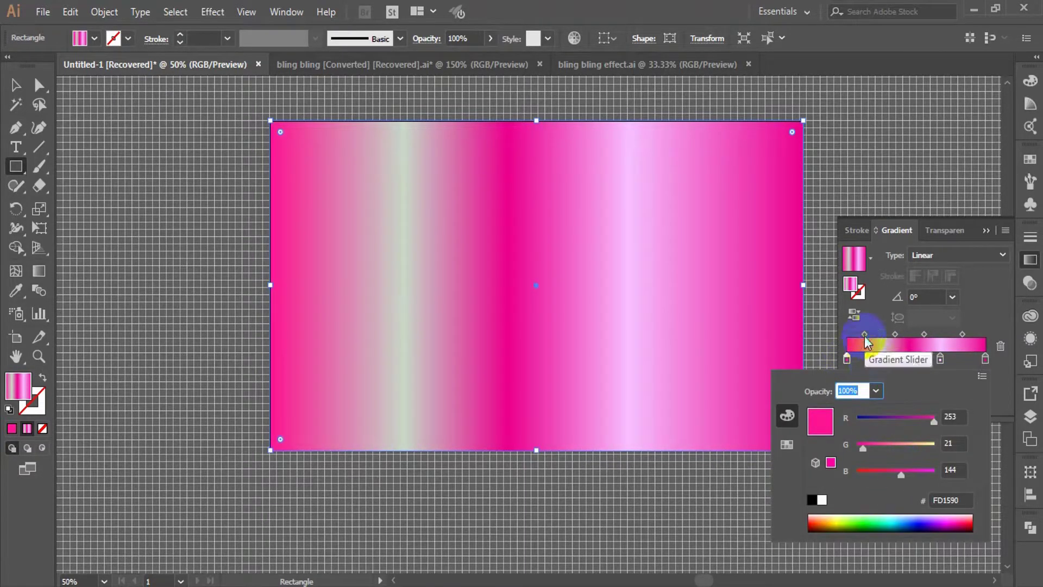
click(873, 358)
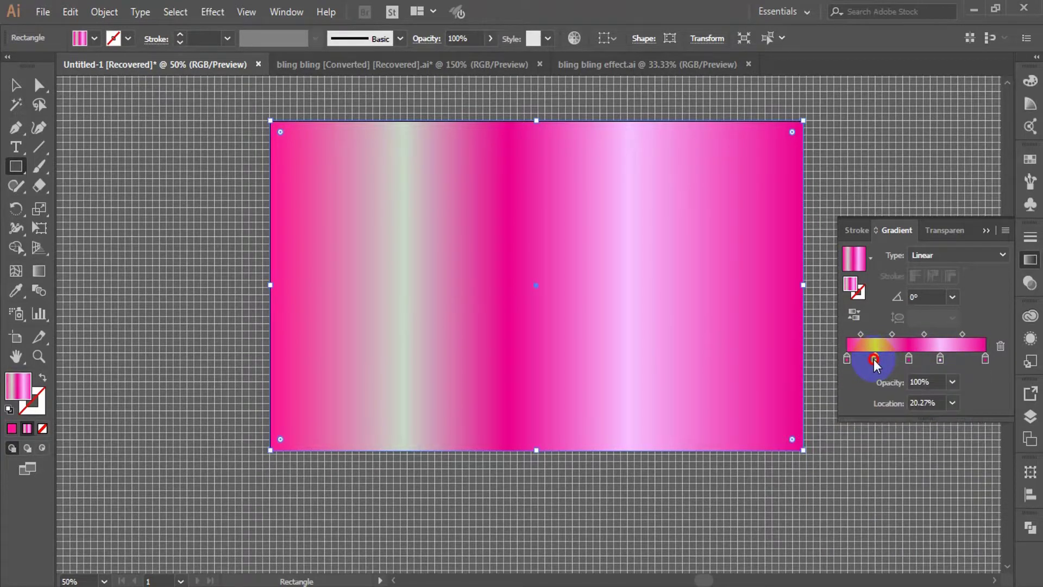
double_click(875, 359)
click(910, 446)
Step: Recolour the 44.59% gradient stop magenta EC00B8 and the end stop white
double_click(908, 359)
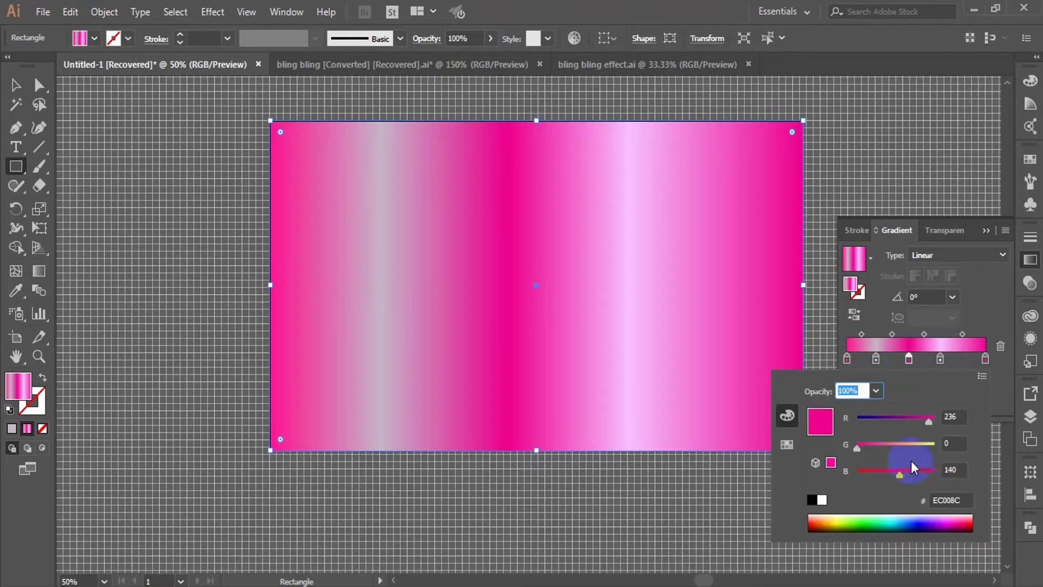
drag(919, 470, 913, 470)
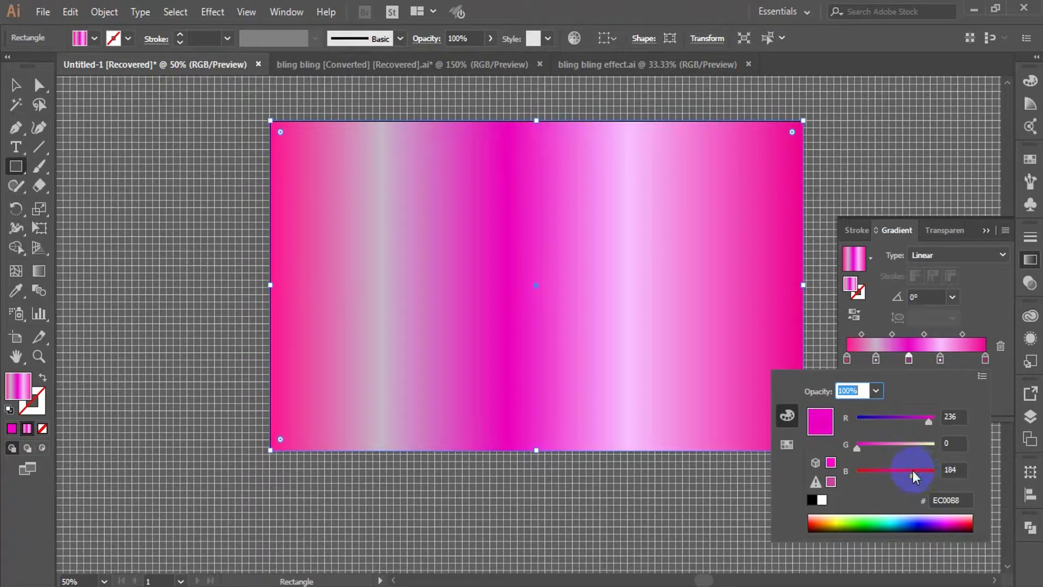
click(861, 328)
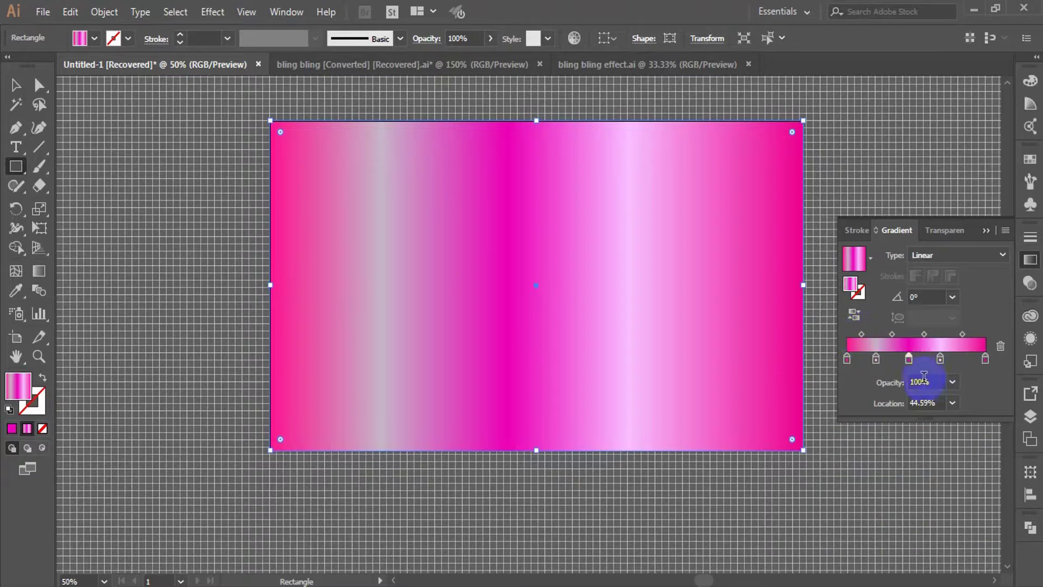
double_click(985, 359)
click(814, 496)
Step: Add a bright magenta stop between the pale pink and white stops, and move the pale pink stop to 64.59%
click(962, 361)
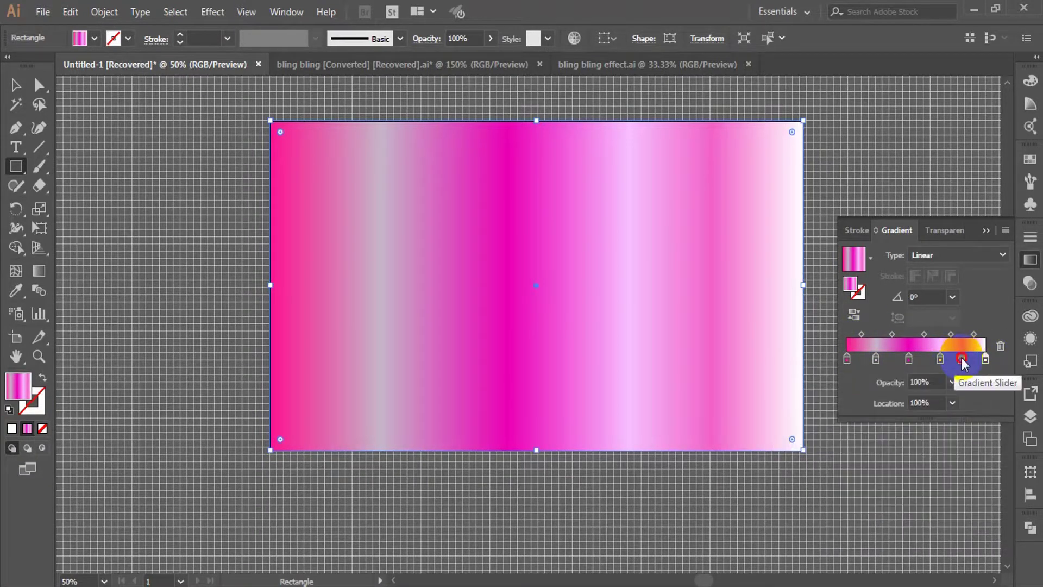
double_click(962, 359)
drag(877, 443, 861, 443)
drag(940, 360, 936, 360)
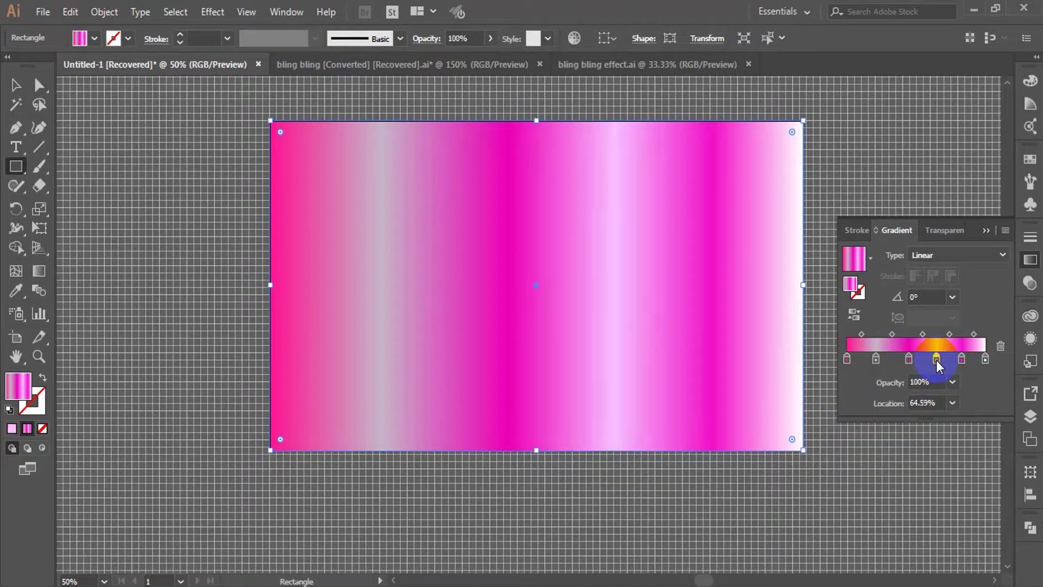
Step: Set the gradient's second midpoint to 38.64% and its angle to -23°
drag(892, 334, 888, 334)
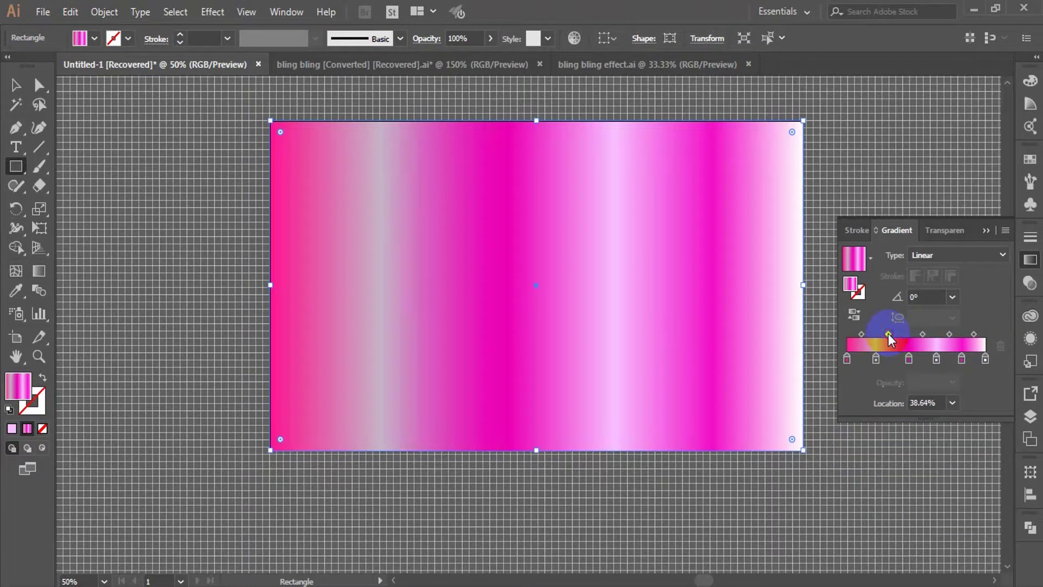
click(942, 296)
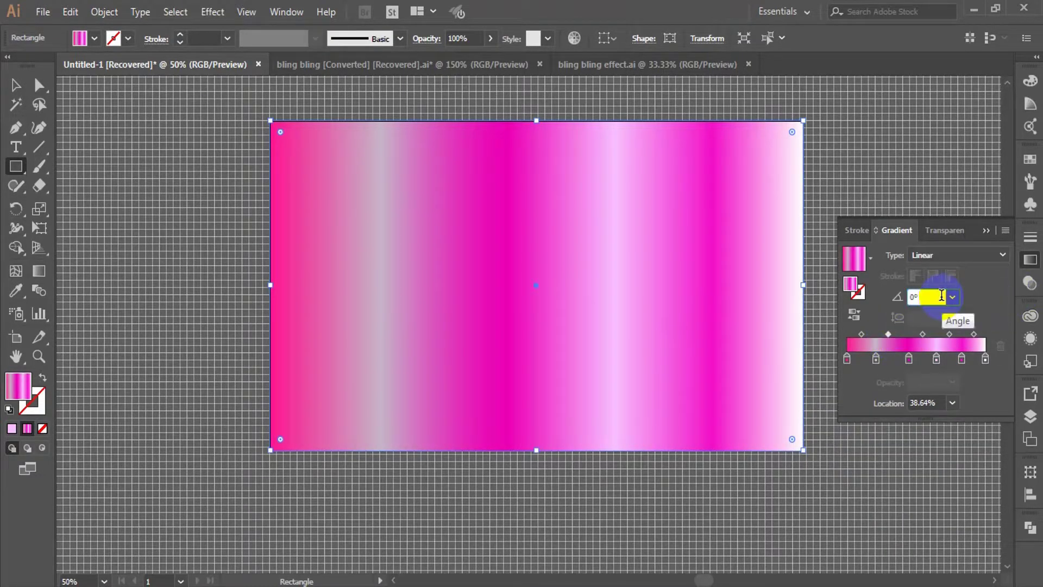
text(-23)
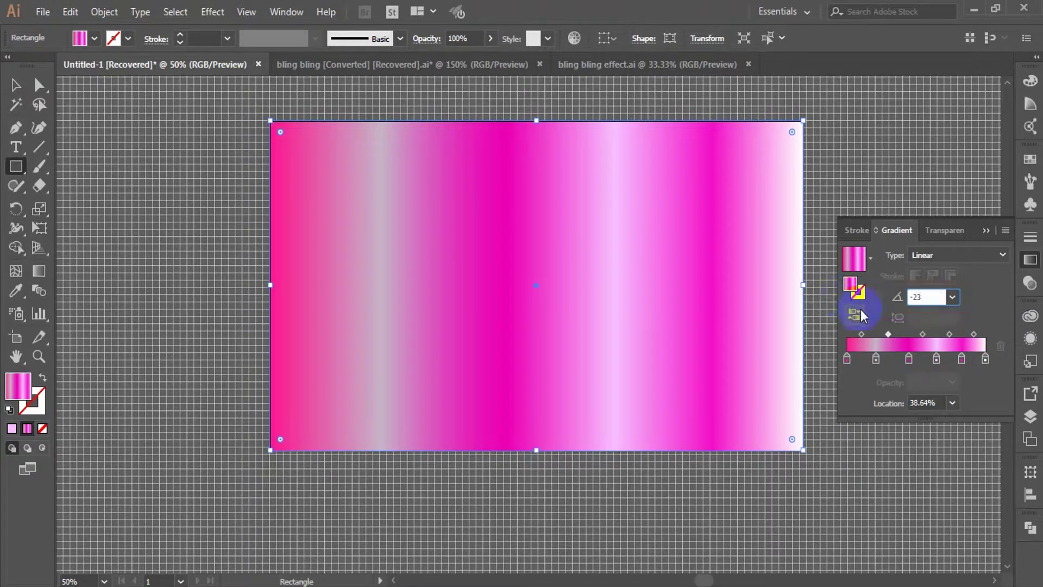
key(Return)
Step: Move the middle magenta stop to 40.81%, and give the start stop a deeper pink with its midpoint at 61.94%
drag(908, 358, 904, 360)
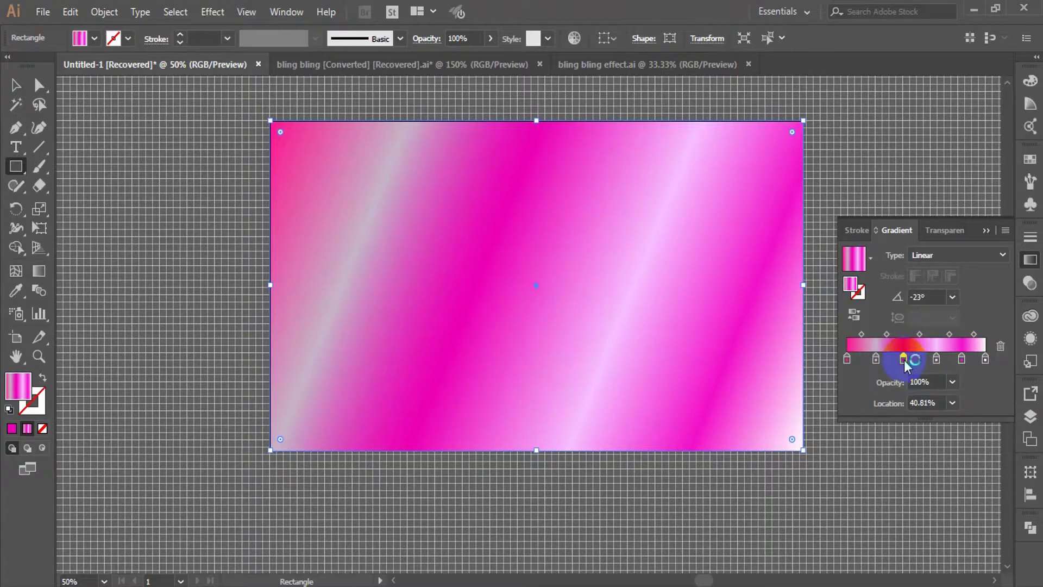
double_click(849, 359)
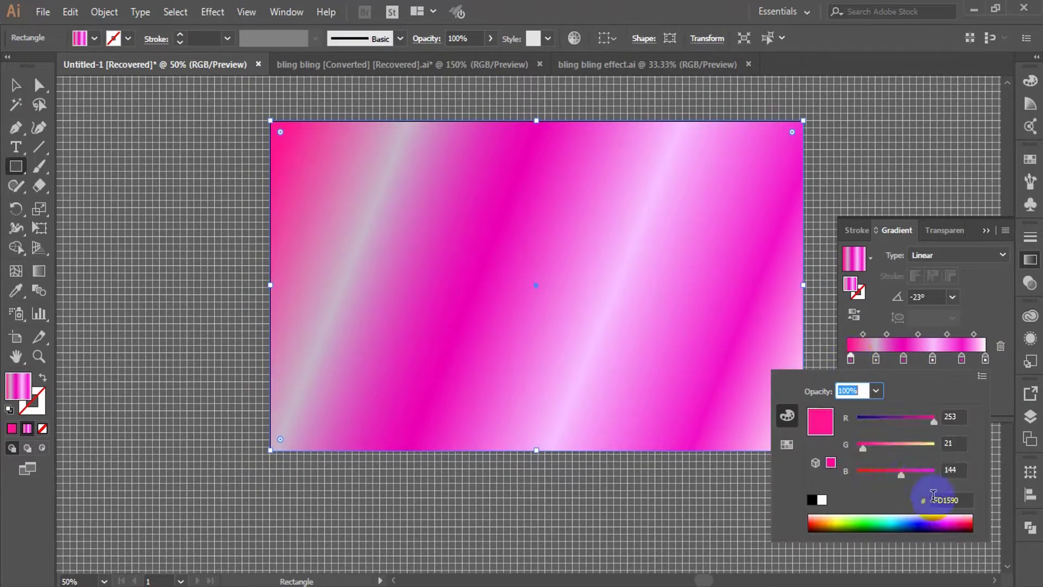
drag(950, 529, 959, 523)
drag(863, 333, 868, 333)
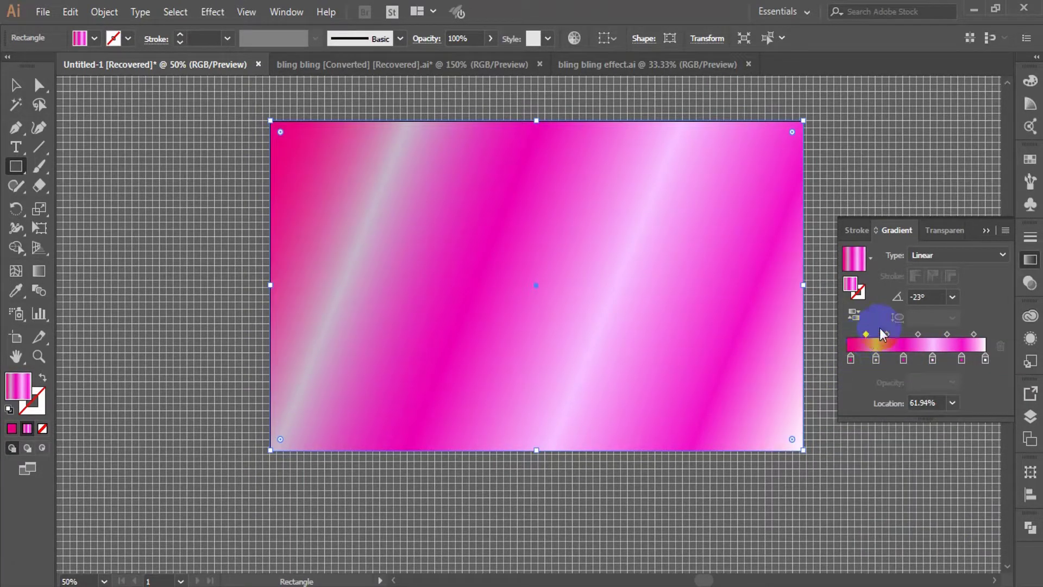
Step: Set the gradient rectangle's blend mode to Overlay at 45% opacity and deselect it
click(986, 231)
click(1030, 316)
click(1031, 237)
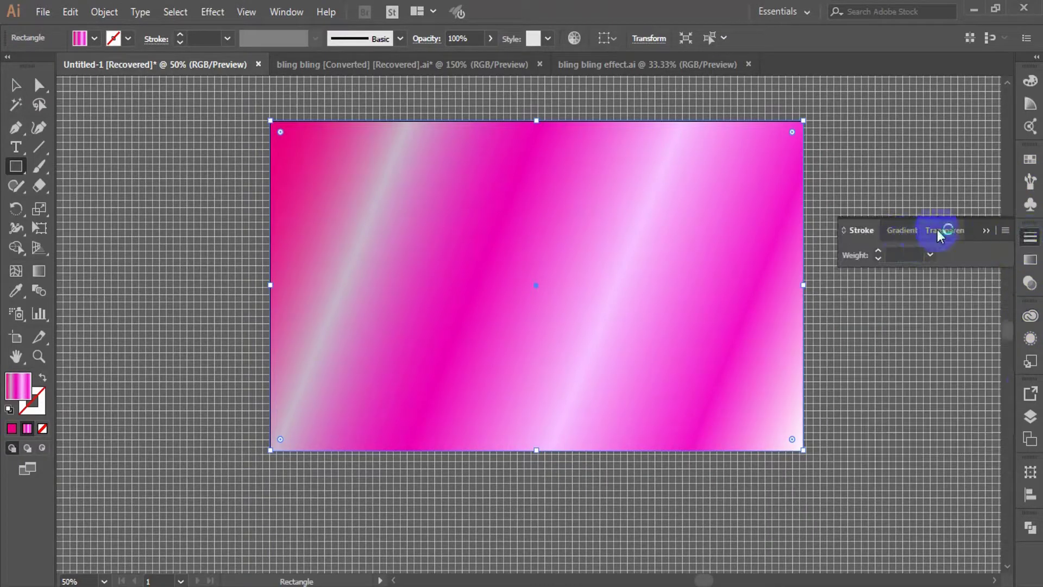
click(936, 230)
click(860, 254)
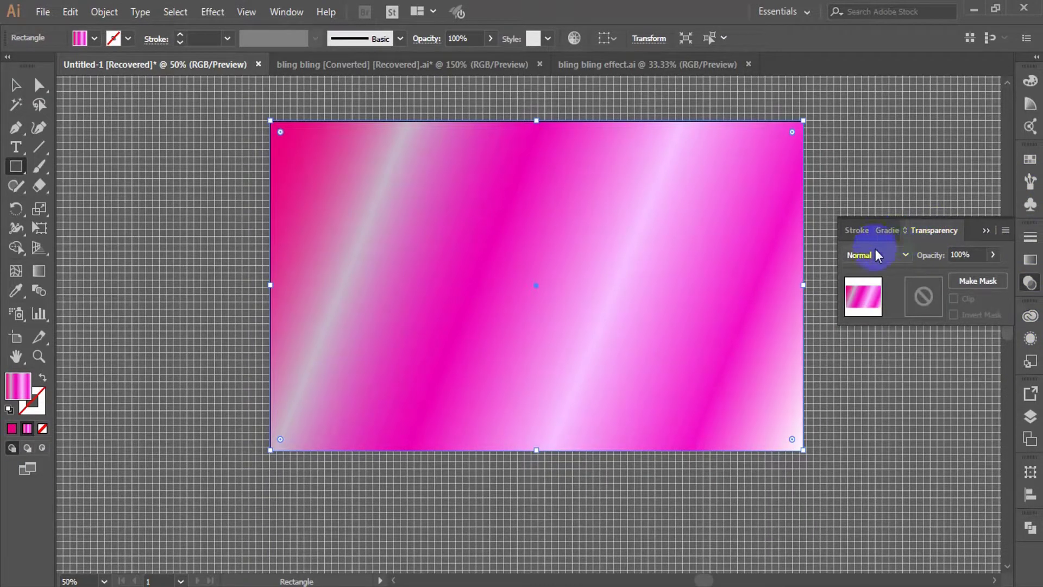
click(875, 409)
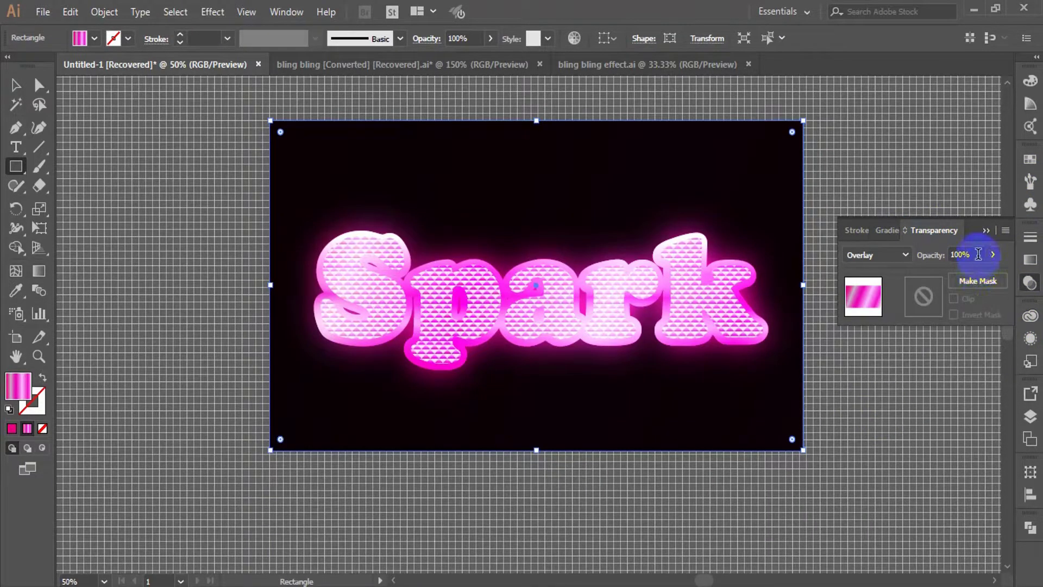
drag(977, 254, 740, 247)
key(Return)
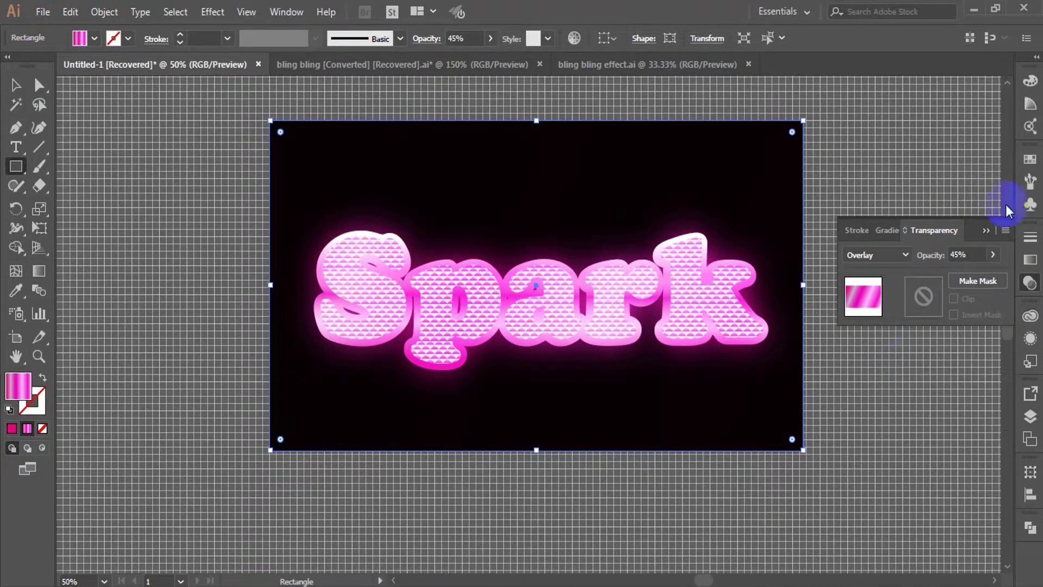
click(986, 231)
click(903, 355)
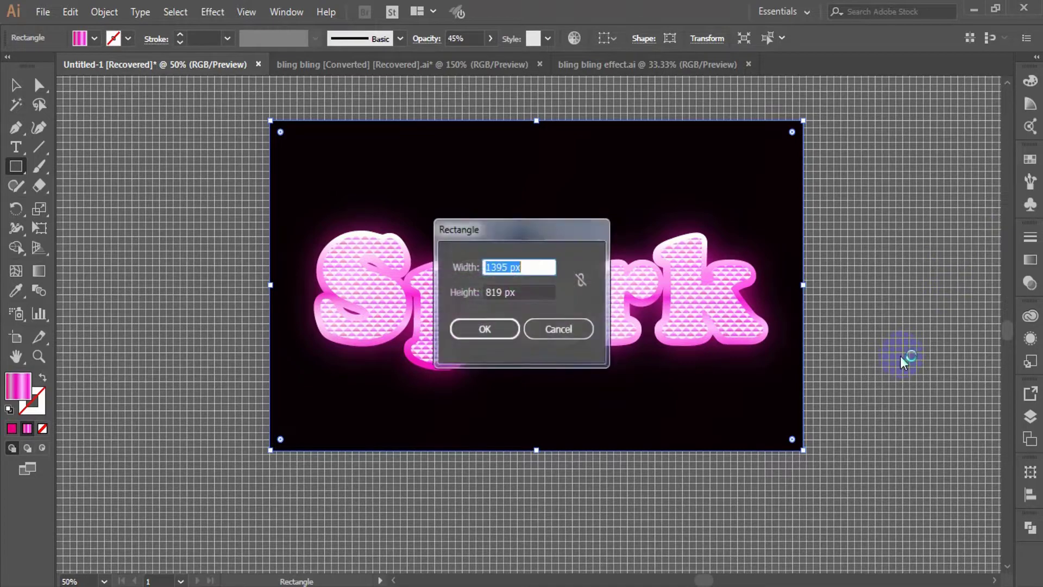
click(558, 328)
click(15, 85)
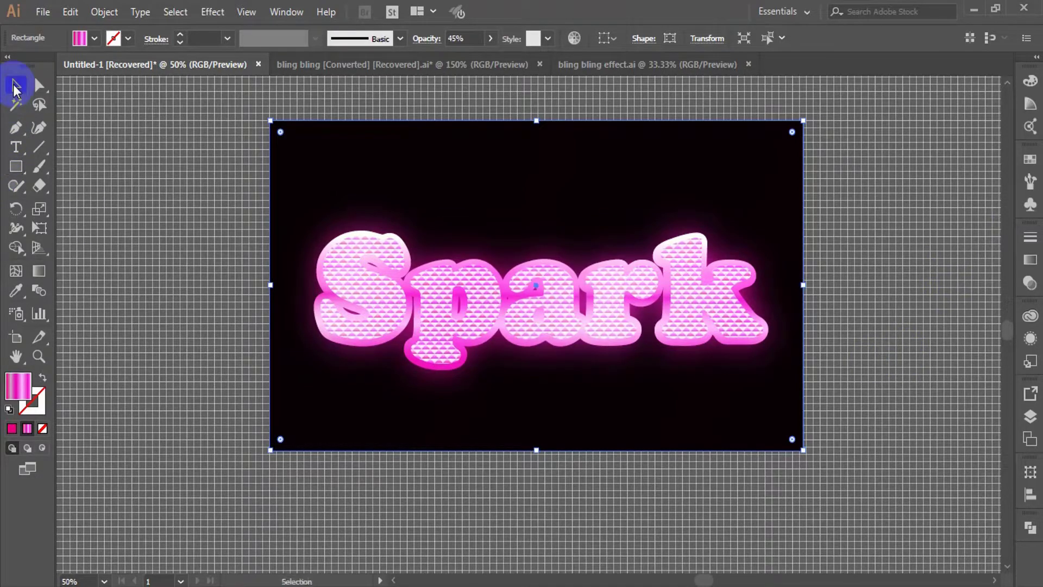
click(146, 153)
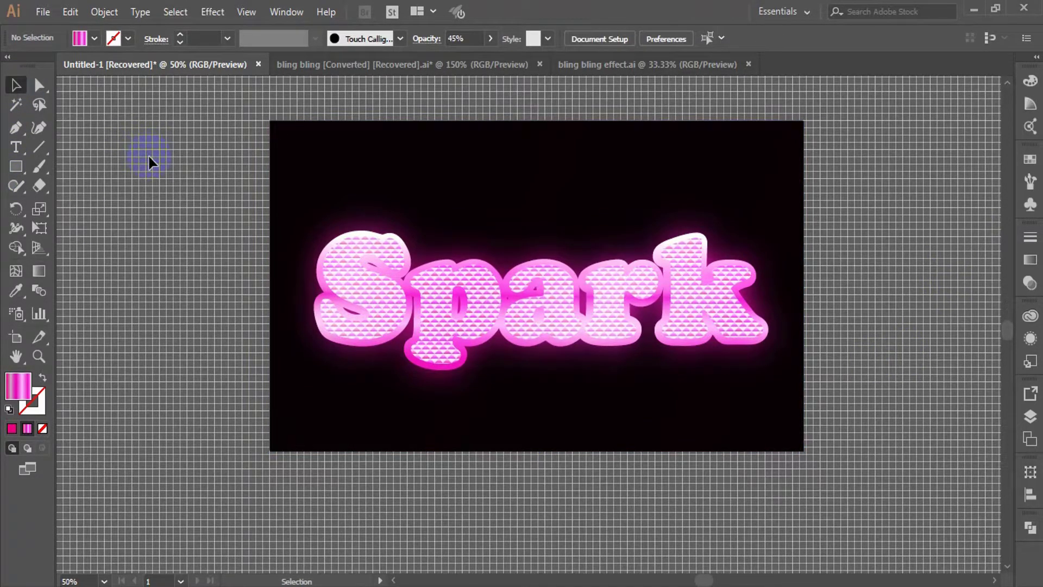
Step: Draw a narrow four-pointed star over the artwork's lower-left corner and rotate it so its points run vertically and horizontally
click(17, 167)
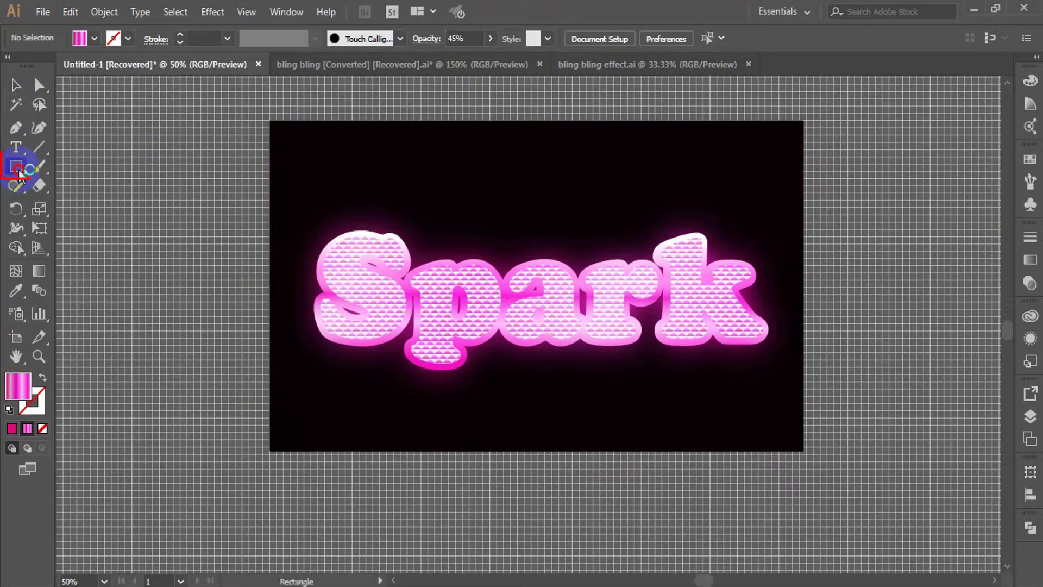
click(103, 261)
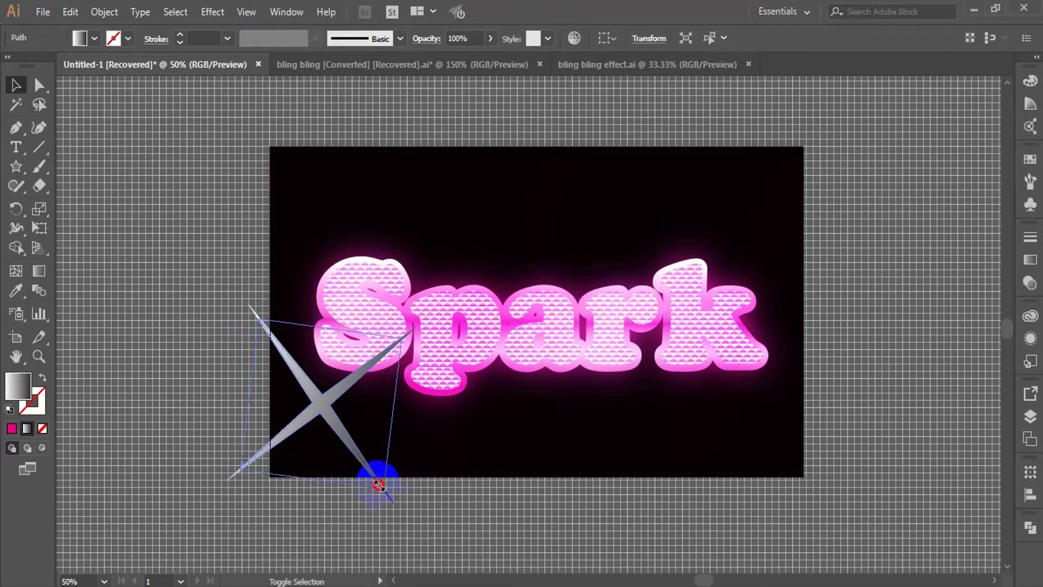
mouse_move(378, 479)
mouse_down()
mouse_move(390, 378)
mouse_move(384, 400)
mouse_up()
click(359, 416)
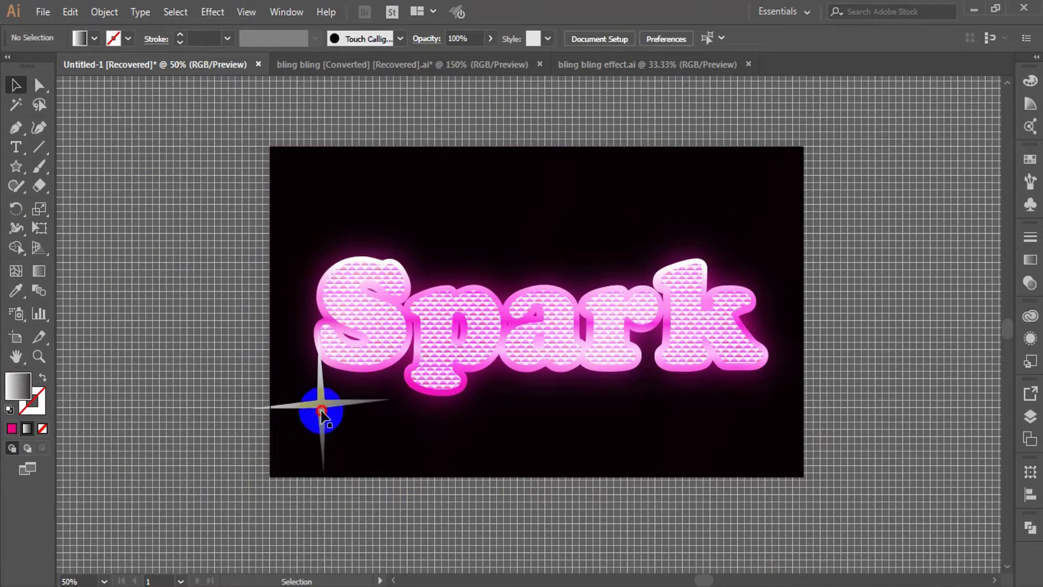
Step: Replace the star's gradient with a solid white fill
click(321, 412)
click(10, 428)
click(884, 93)
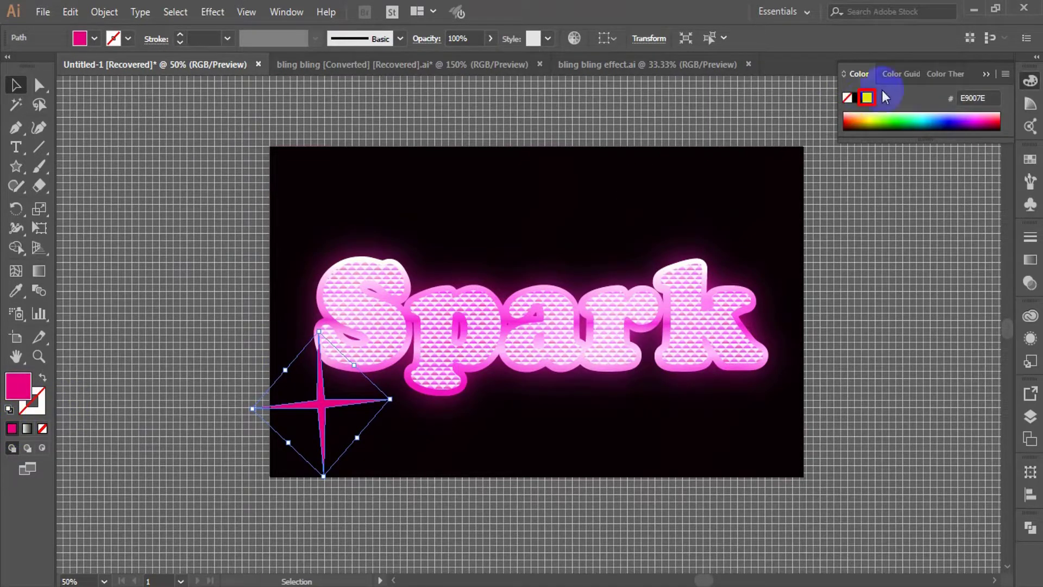
click(867, 99)
Step: Move the white star above the middle of the "Spark" text, straighten it slightly and scale it down
drag(326, 401, 526, 214)
drag(606, 214, 605, 220)
click(898, 303)
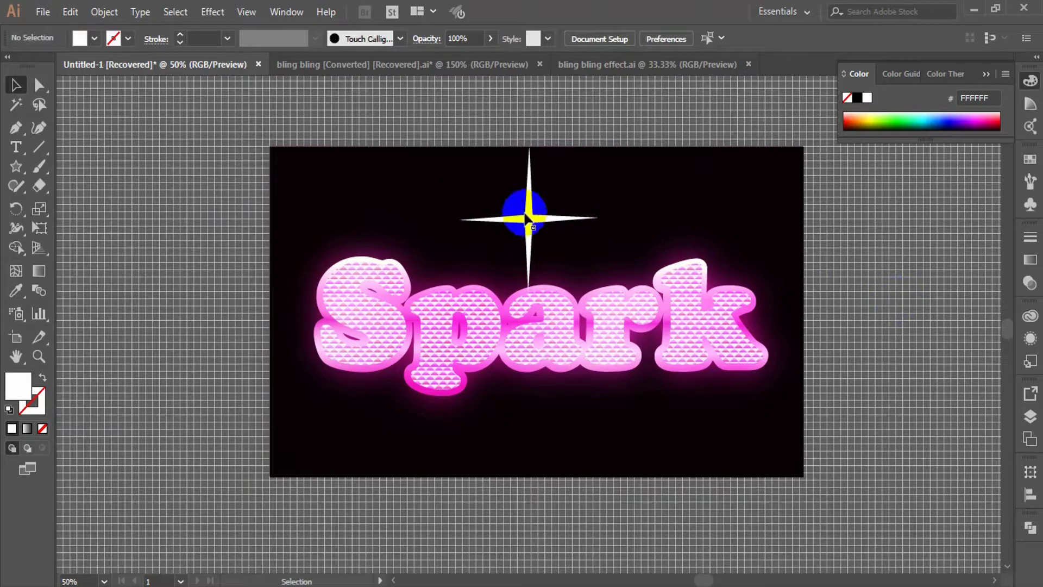
click(528, 218)
click(577, 273)
Step: Draw a white circle of about 45 px with the Ellipse tool and place it on the star's centre
click(16, 179)
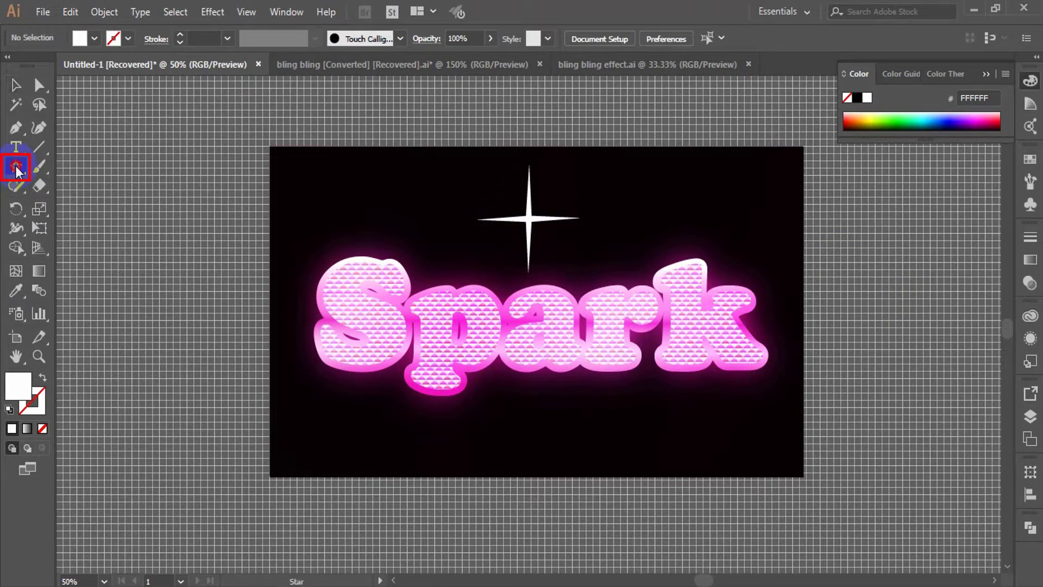
mouse_move(18, 171)
mouse_down()
mouse_move(46, 166)
mouse_move(82, 205)
mouse_up()
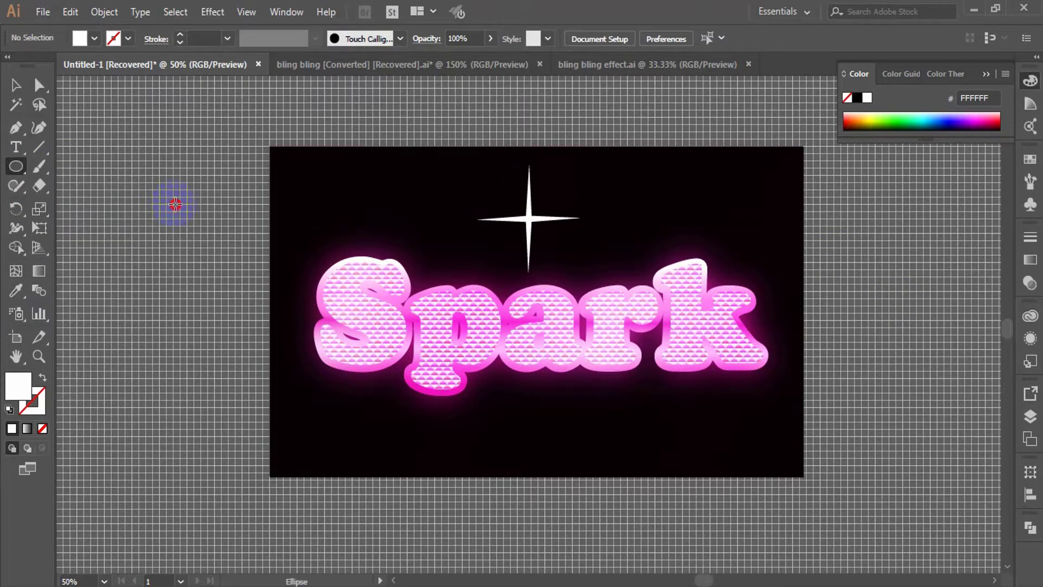
mouse_move(174, 205)
mouse_down()
mouse_move(190, 221)
mouse_move(526, 219)
mouse_up()
click(12, 89)
click(107, 136)
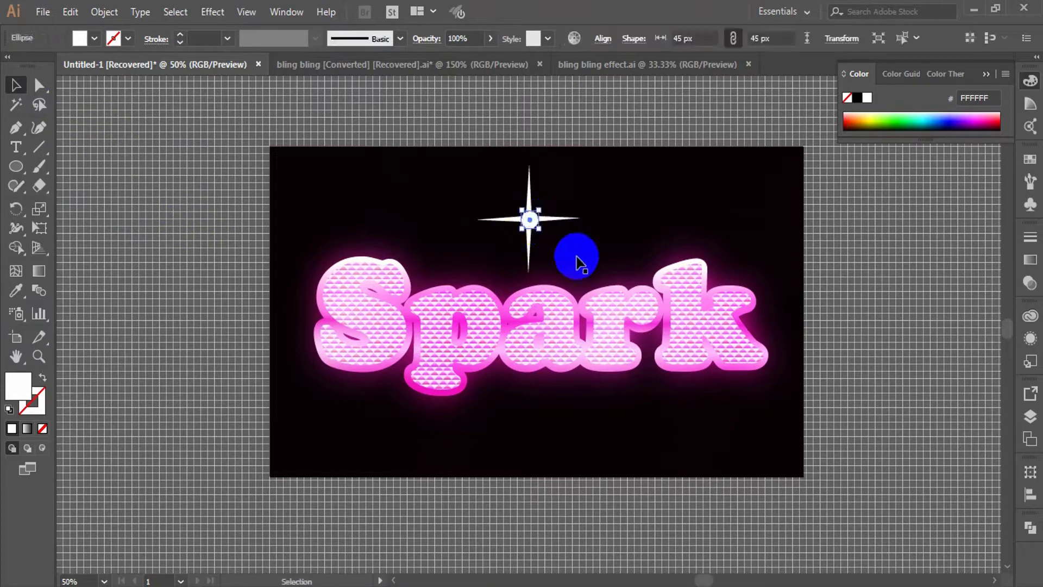
click(922, 300)
Step: Fine-tune the positions of the star and the white circle so the circle sits centred on the star
scroll(540, 233, up, 3)
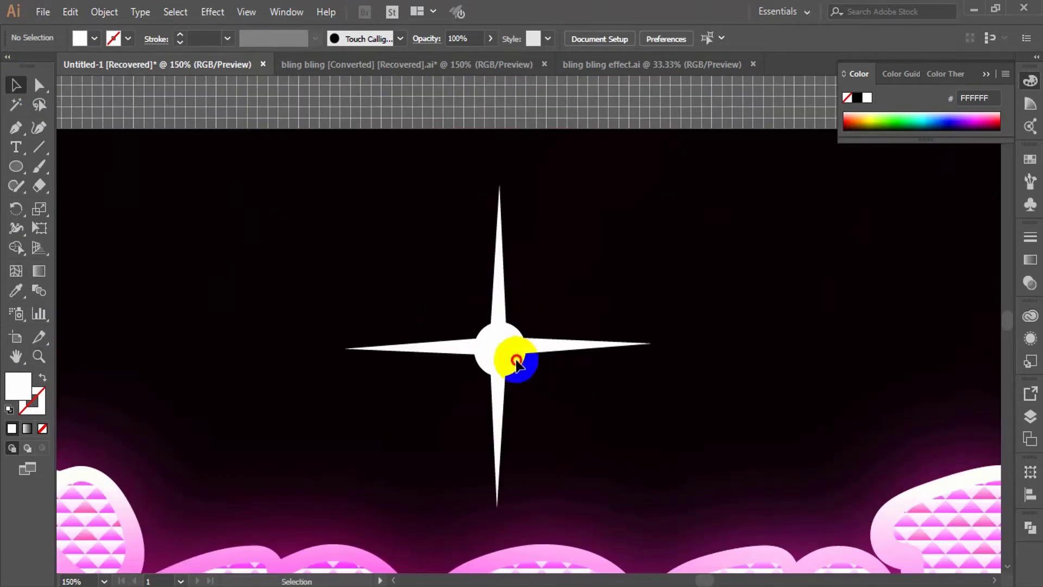
drag(516, 360, 558, 350)
key(shift+Left)
click(478, 329)
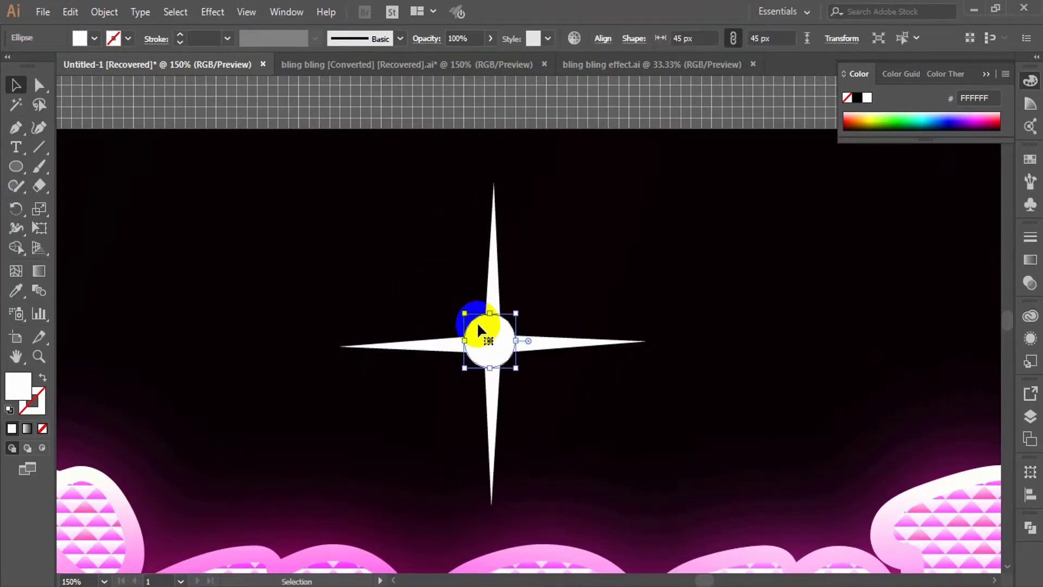
drag(481, 327, 487, 337)
click(629, 278)
key(z)
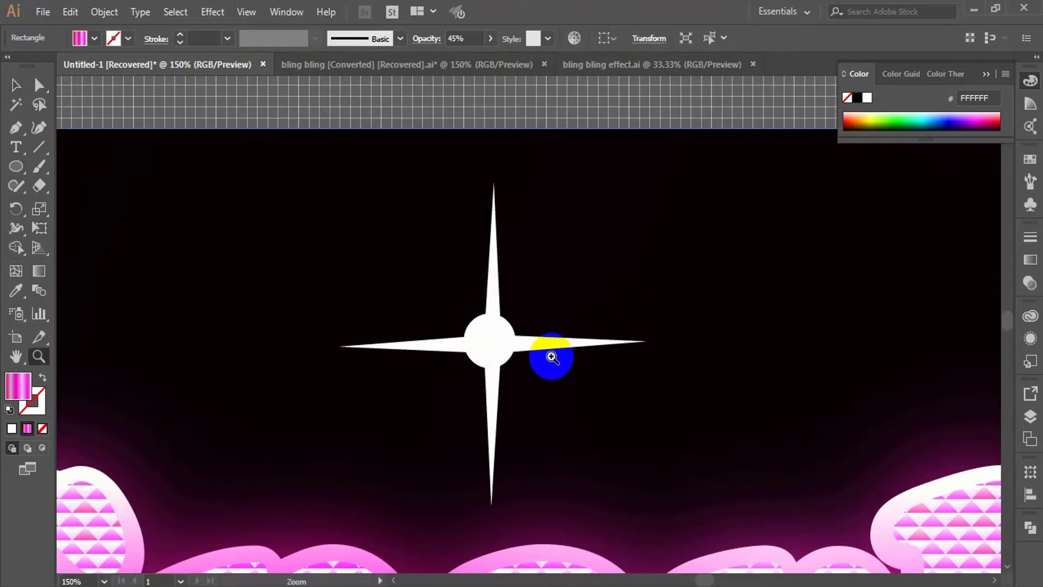
alt+click(551, 356)
alt+click(553, 372)
click(12, 83)
click(328, 130)
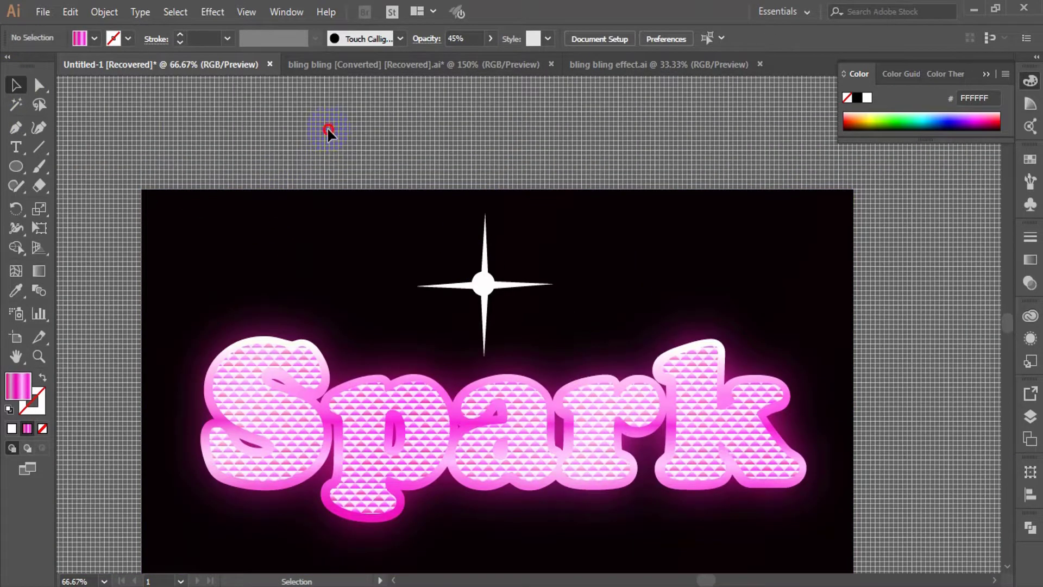
Step: Apply a Gaussian Blur with a radius of about 19.4 pixels to the white circle on the star's centre
click(483, 283)
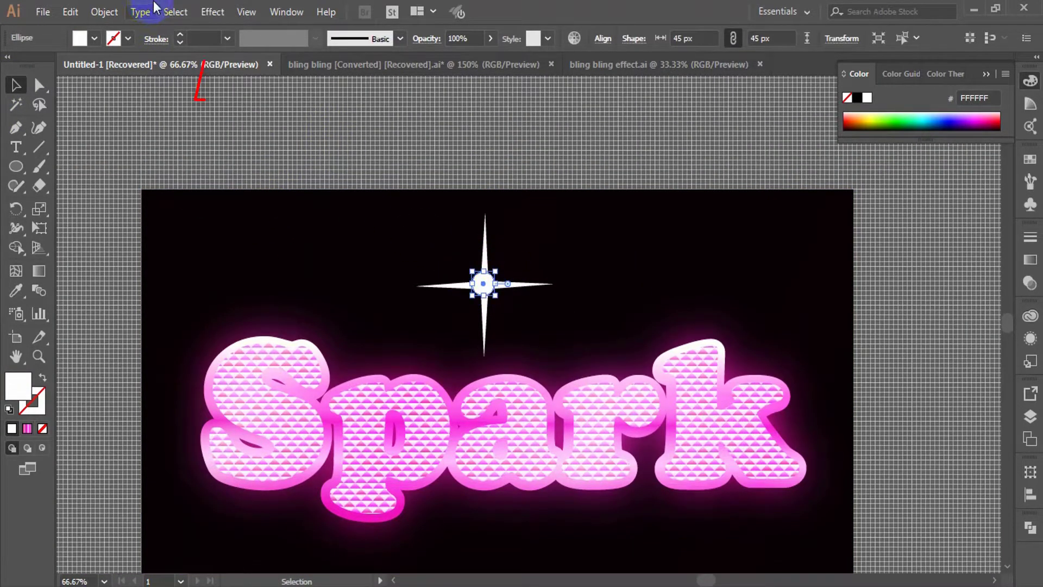
click(212, 11)
mouse_move(378, 282)
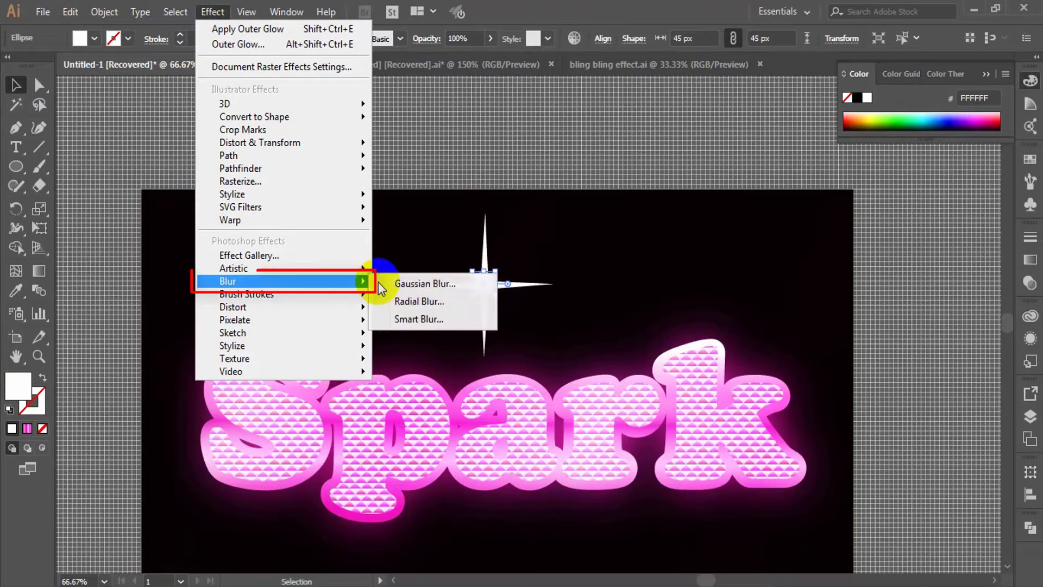
click(444, 284)
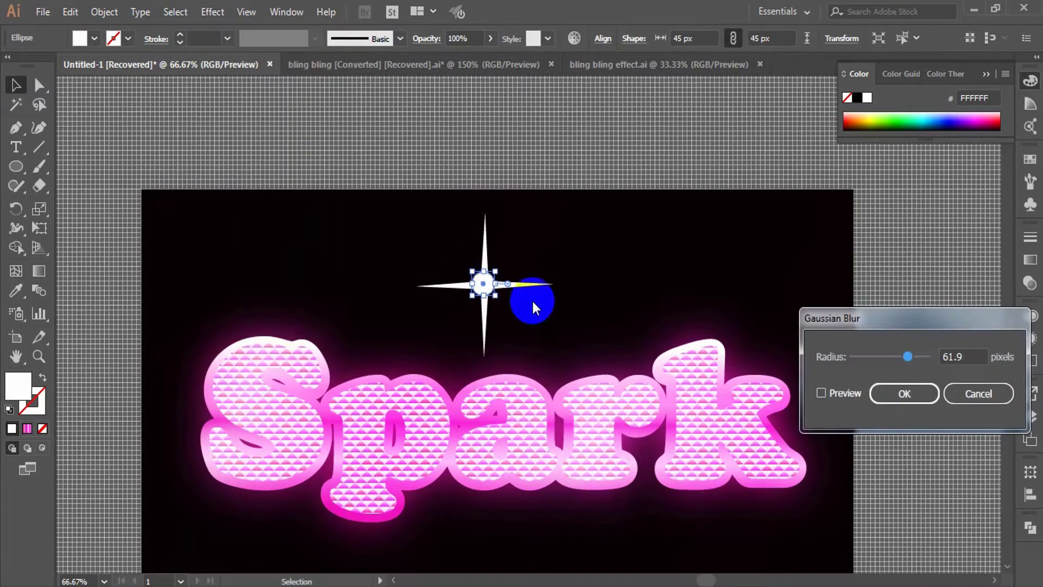
click(867, 356)
click(850, 394)
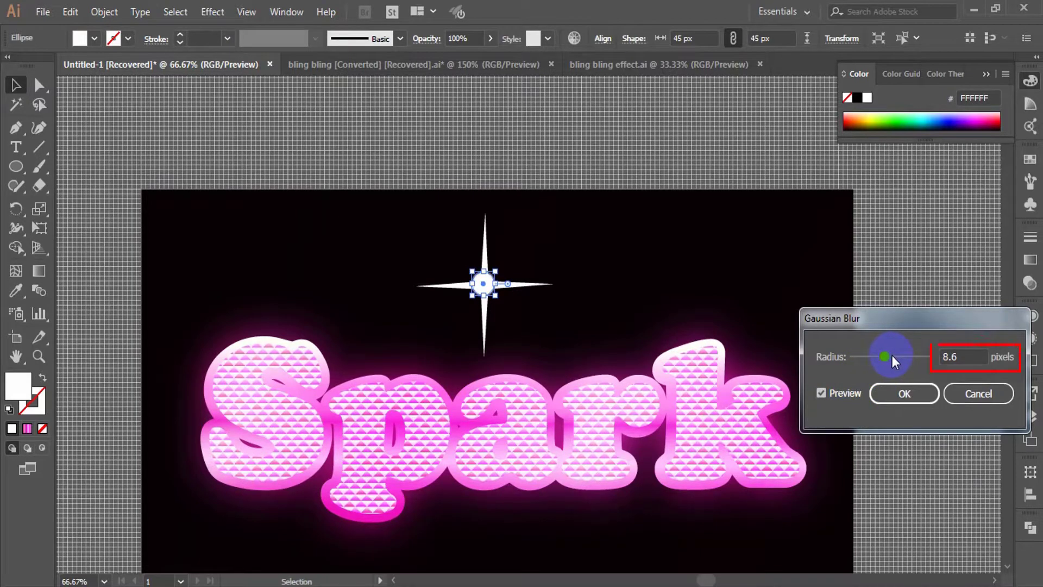
drag(892, 356, 892, 356)
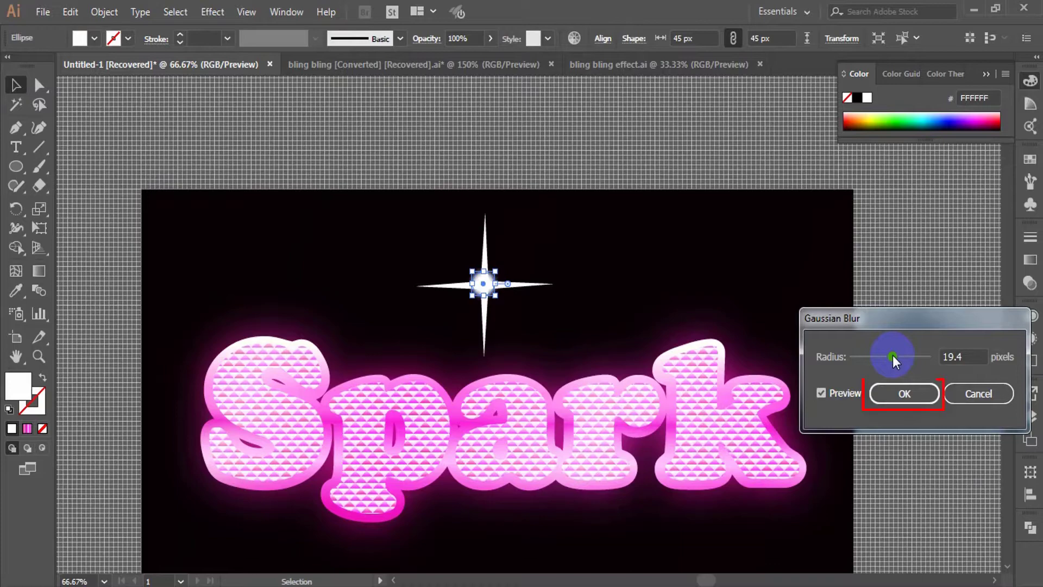
click(902, 394)
Step: Apply a Gaussian Blur with a radius of about 5.4 pixels to the white four-pointed star
click(485, 314)
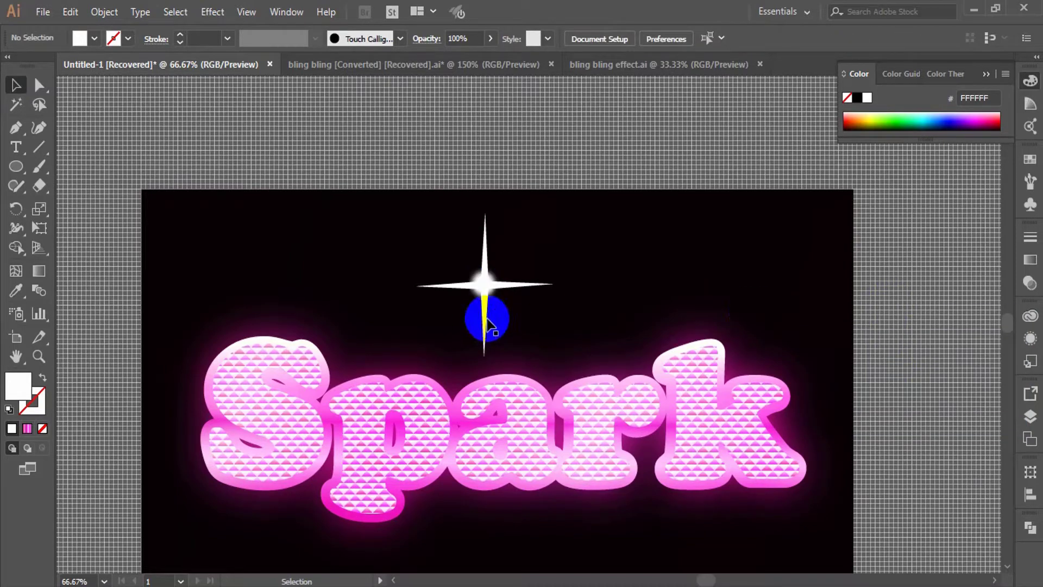
click(213, 11)
mouse_move(233, 281)
click(467, 283)
click(869, 356)
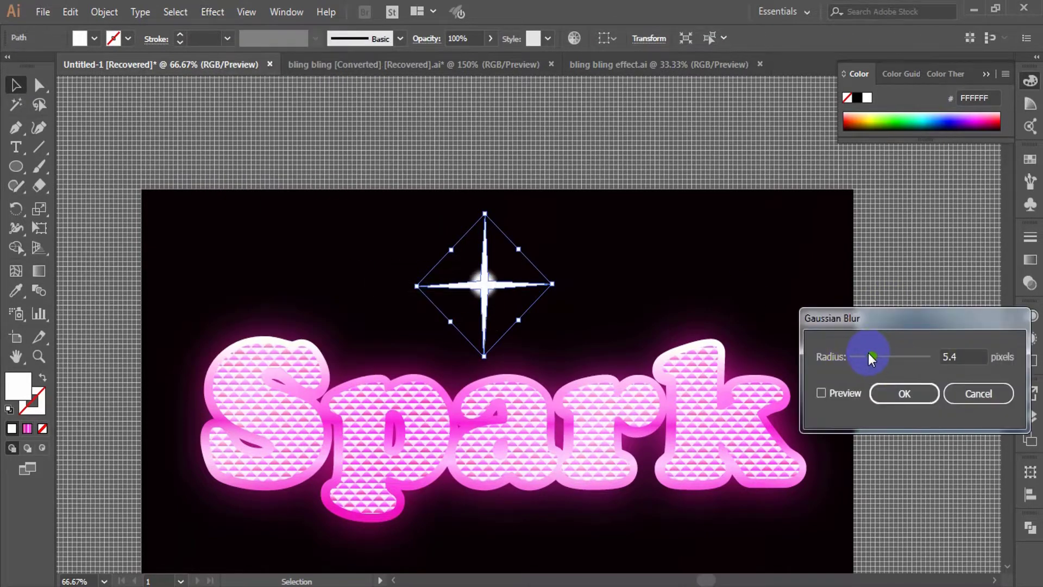
click(904, 393)
click(891, 308)
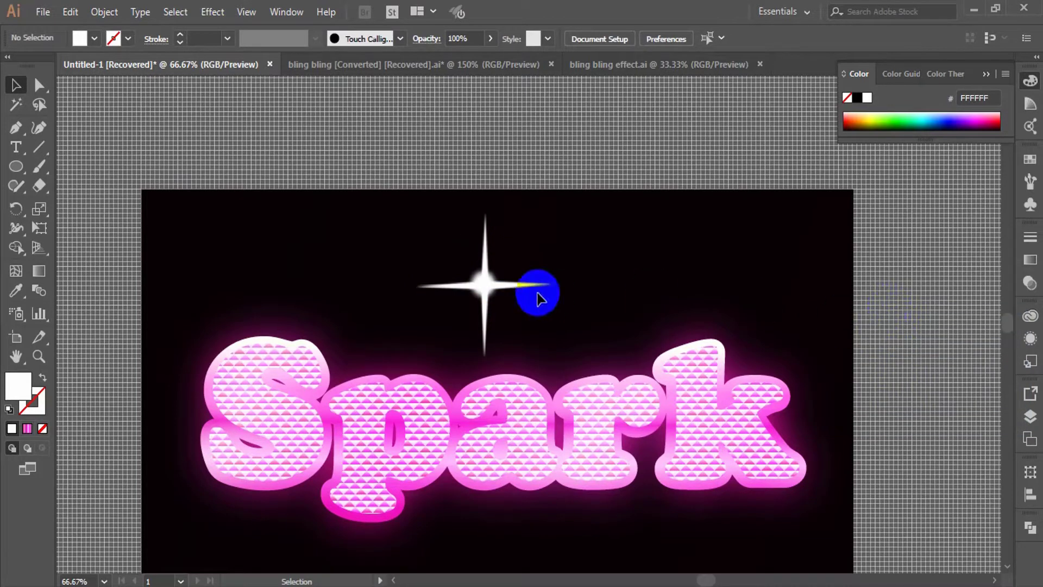
Step: Group the blurred star and circle into one sparkle and scale it down to about half its size
click(480, 278)
drag(473, 294, 465, 303)
click(892, 298)
drag(384, 226, 541, 298)
drag(417, 356, 457, 312)
click(538, 239)
Step: Move the grouped sparkle onto the upper edge of the letter S
scroll(510, 228, down, 2)
drag(484, 207, 215, 298)
click(292, 244)
click(249, 267)
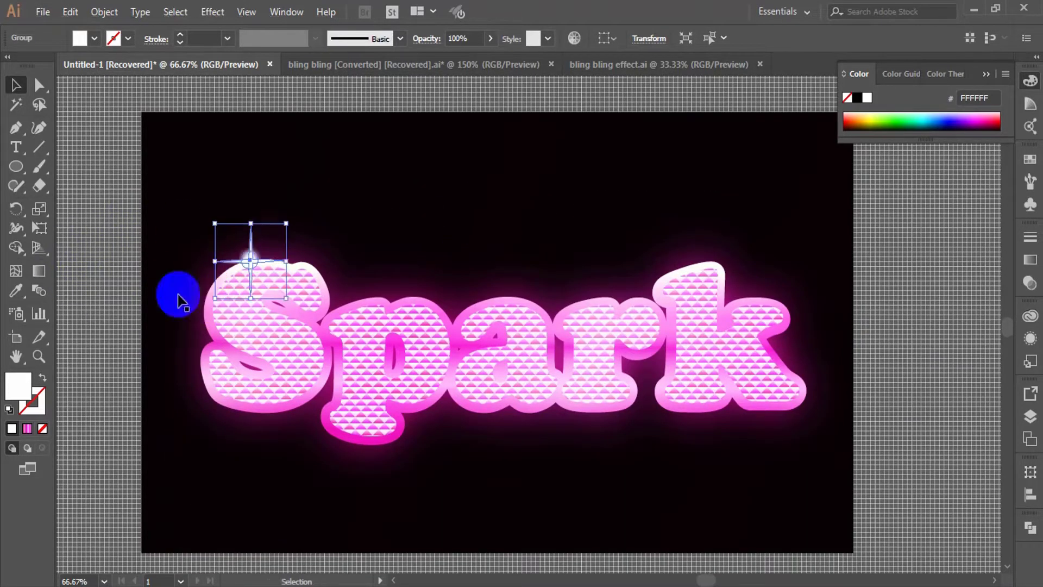
Step: Duplicate the sparkle along the upper and lower edges of the "Spark" letters, plus one spare copy above the k's arm
click(179, 295)
drag(250, 257, 630, 394)
click(235, 243)
click(120, 362)
click(842, 335)
click(799, 367)
key(ctrl+shift+a)
key(ctrl+shift+a)
key(ctrl+shift+a)
alt+drag(630, 394, 775, 243)
click(978, 302)
key(ctrl+shift+a)
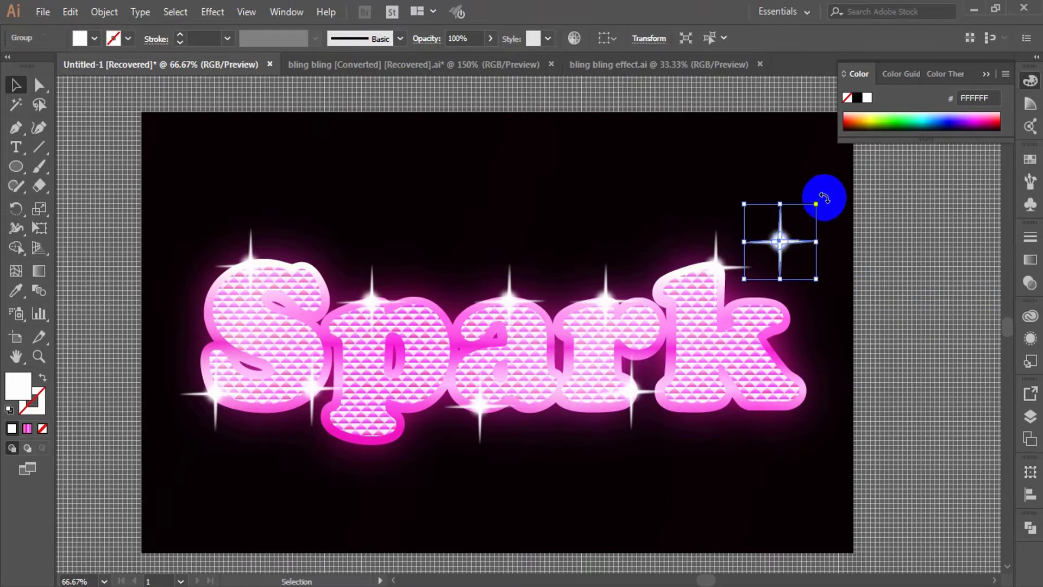
Step: Tilt the spare sparkle, scale it down, and place copies on the S's upper-right curve and the k's upper-left corner
drag(821, 199, 798, 177)
alt+shift+drag(812, 276, 804, 266)
drag(780, 242, 308, 265)
key(ctrl+shift+a)
Step: Duplicate sparkles onto the r's lower-left foot and both lower feet of the k, using the tilted one for the outer foot
click(883, 403)
alt+drag(506, 294, 569, 403)
click(871, 375)
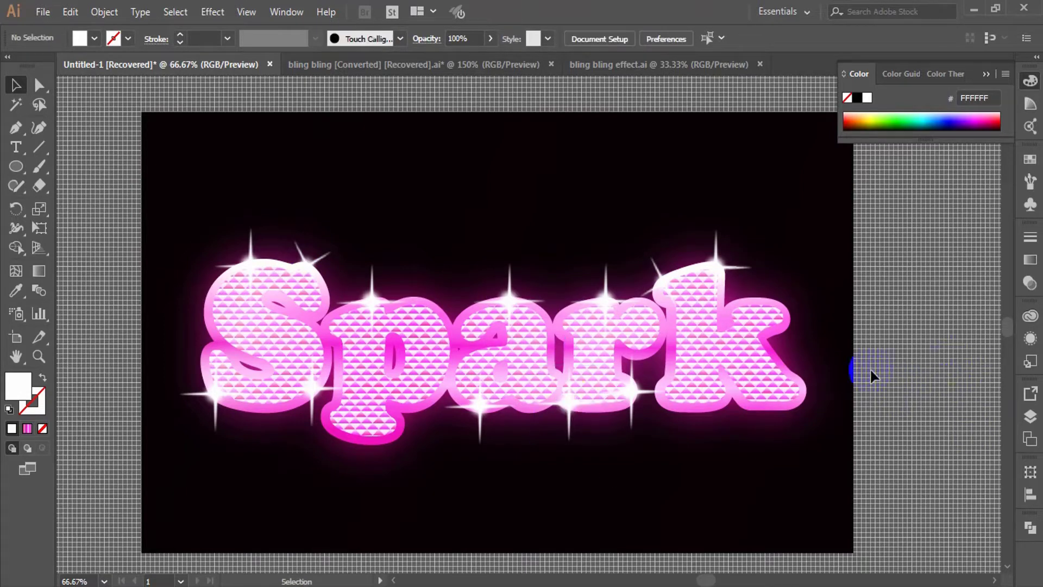
alt+drag(661, 282, 801, 390)
alt+drag(716, 267, 697, 404)
click(893, 419)
Step: Copy a sparkle to the bottom of the p, and shrink the S's lower-right sparkle and shift it onto the bottom curve
drag(478, 405, 367, 435)
click(908, 369)
drag(309, 391, 303, 434)
click(865, 370)
click(285, 405)
click(892, 331)
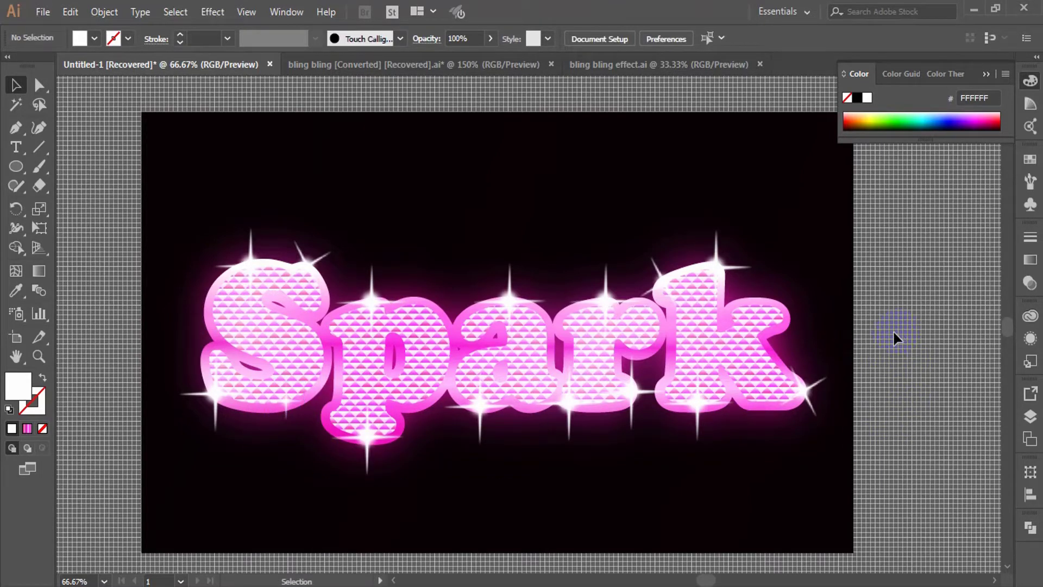
Step: Copy the tilted sparkle to the tip of the k's upper arm and scale down the sparkle at the r's lower-left foot
alt+drag(803, 393, 780, 307)
click(890, 306)
click(571, 400)
alt+shift+drag(605, 440, 562, 404)
click(841, 416)
click(894, 329)
click(885, 341)
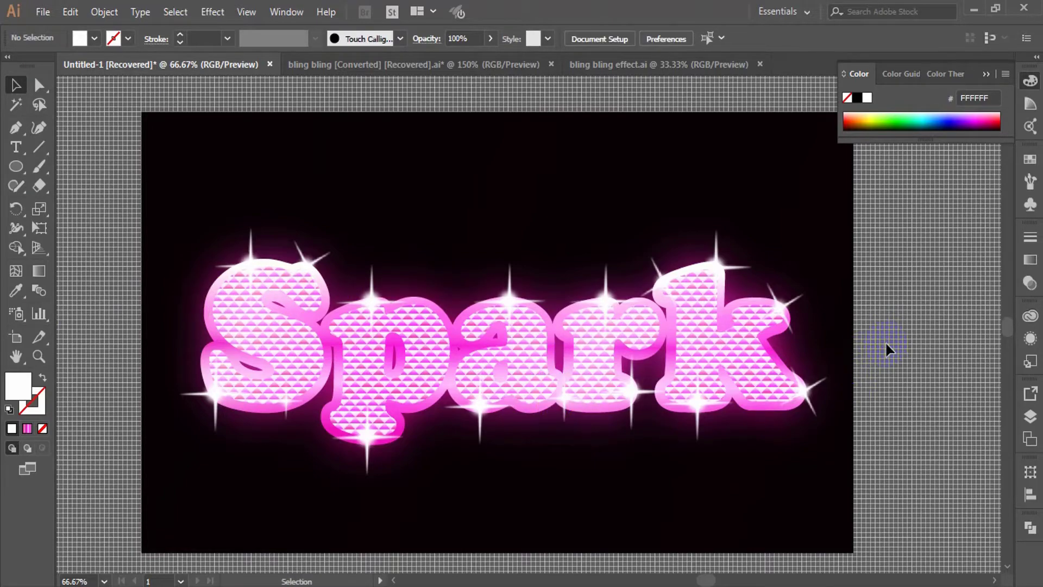
Step: Save the document to the Desktop as an Adobe Illustrator file named "Colorful Bling effect"
key(z)
alt+click(542, 363)
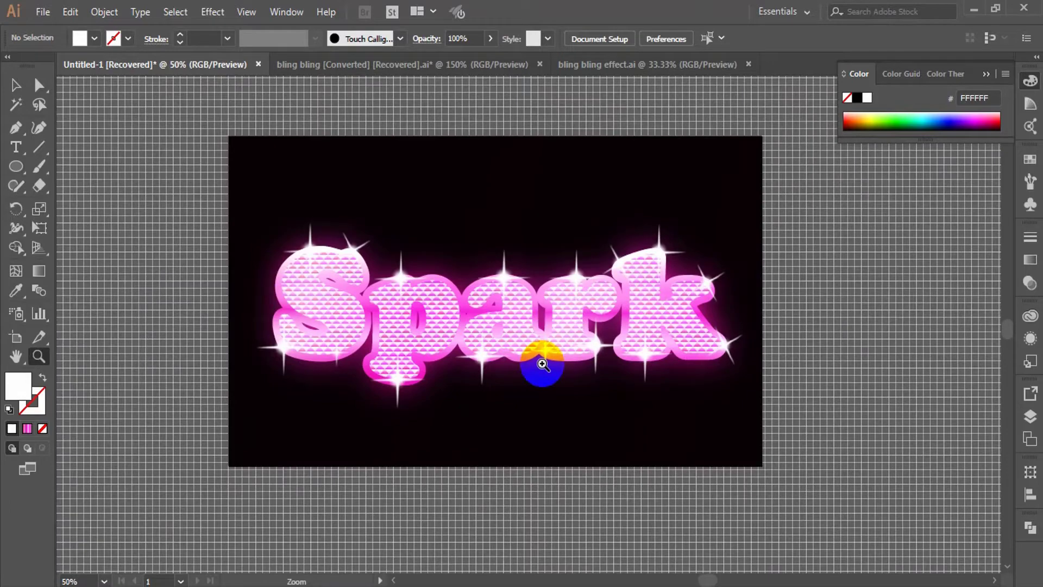
click(523, 341)
alt+click(524, 343)
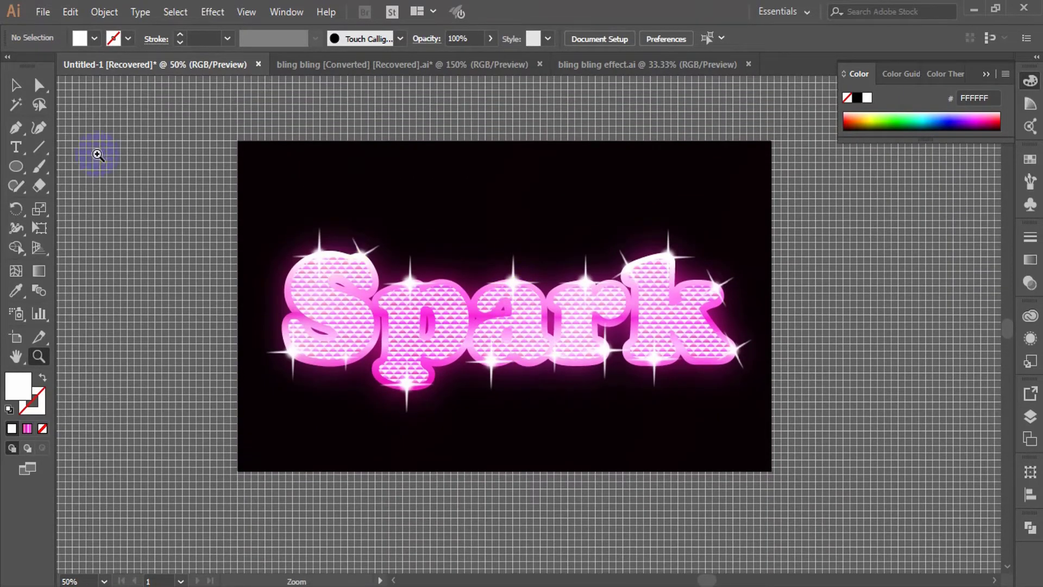
click(15, 85)
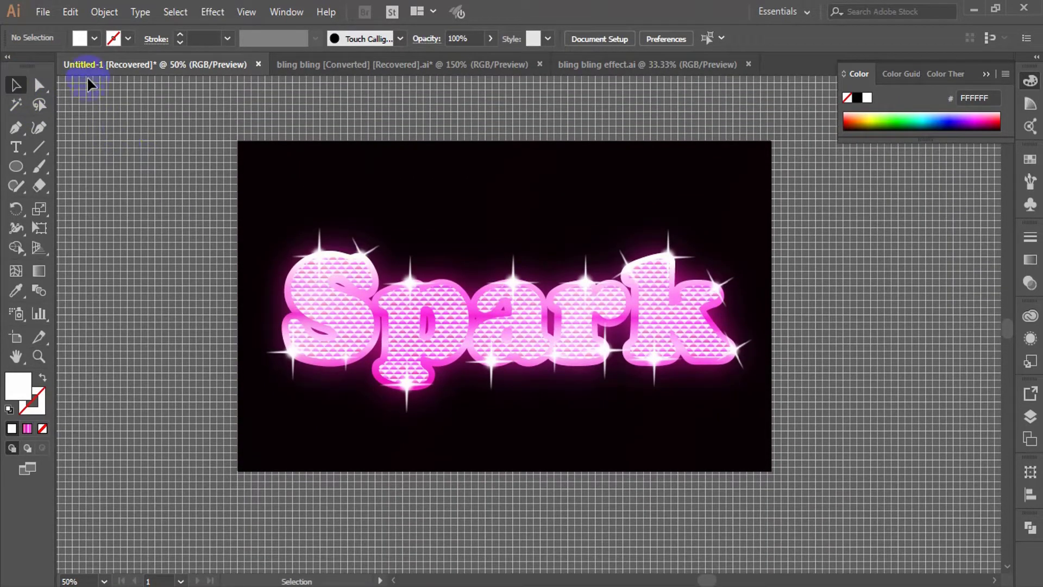
click(43, 12)
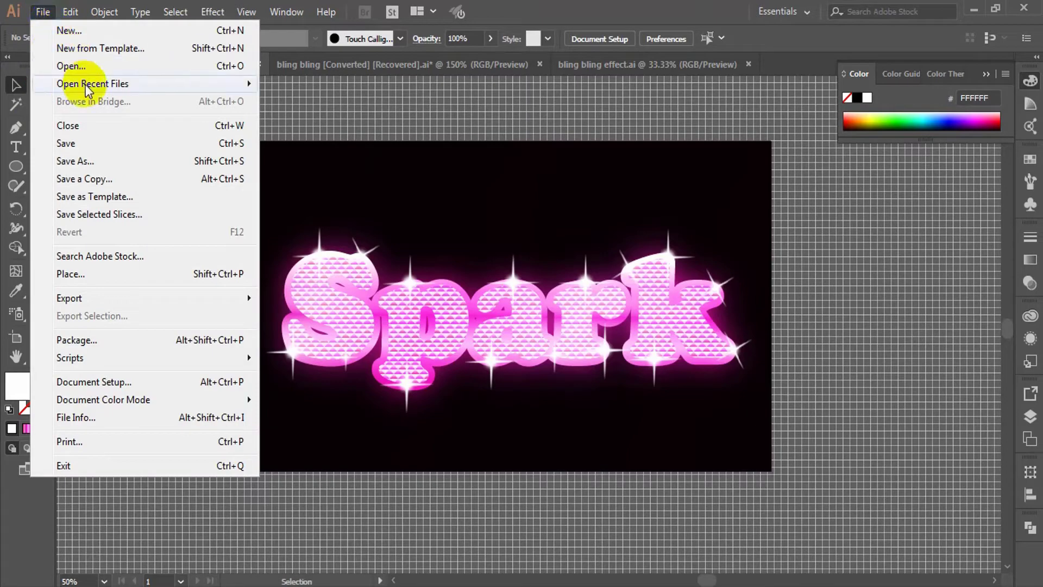
click(99, 161)
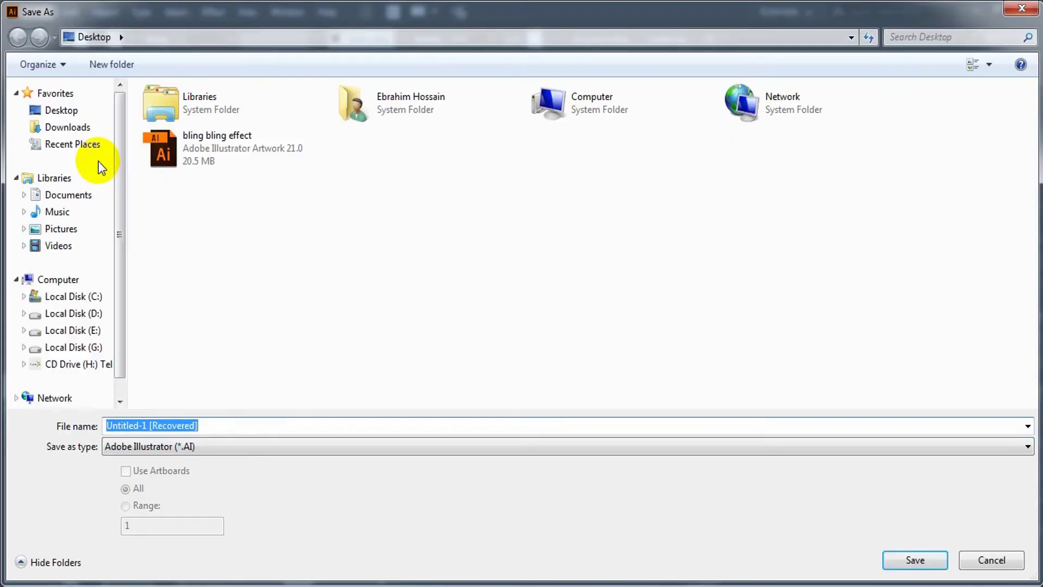
click(251, 433)
text(Colorful Bling effect)
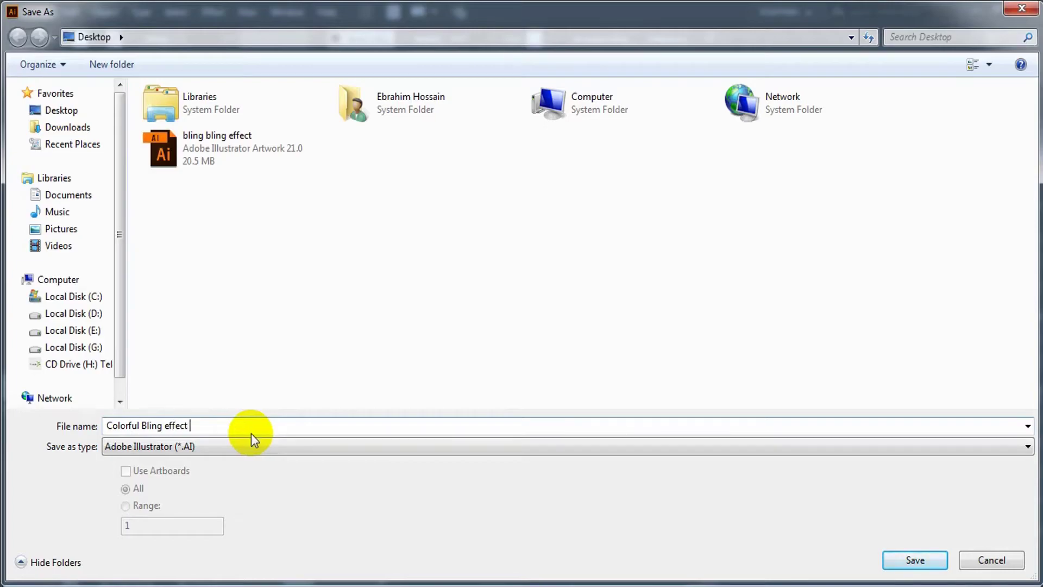
click(914, 559)
key(Return)
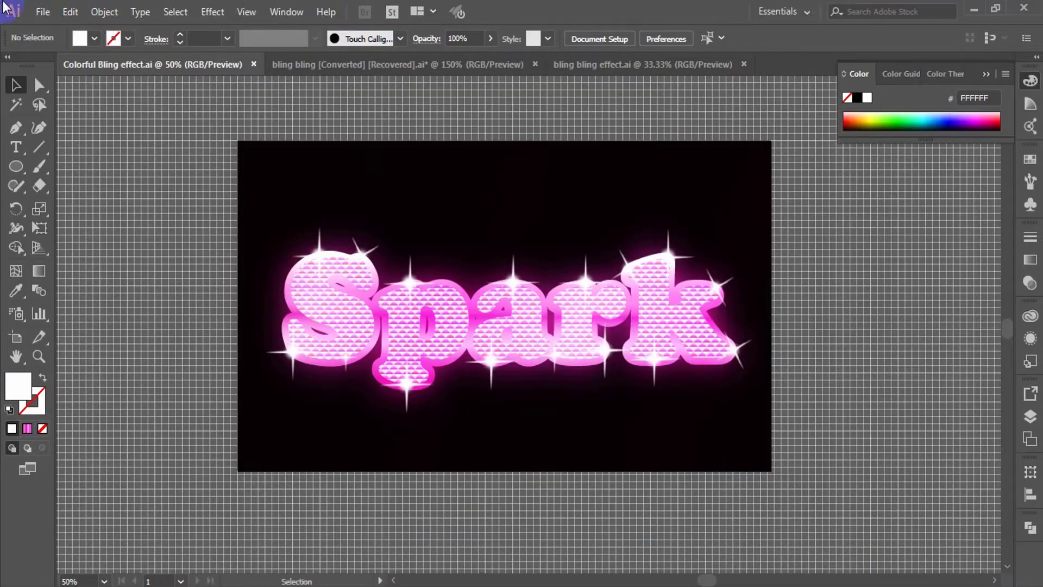
Step: Export the artwork to the Desktop as a JPEG with the RGB color model and High (300 ppi) resolution
click(43, 11)
click(375, 316)
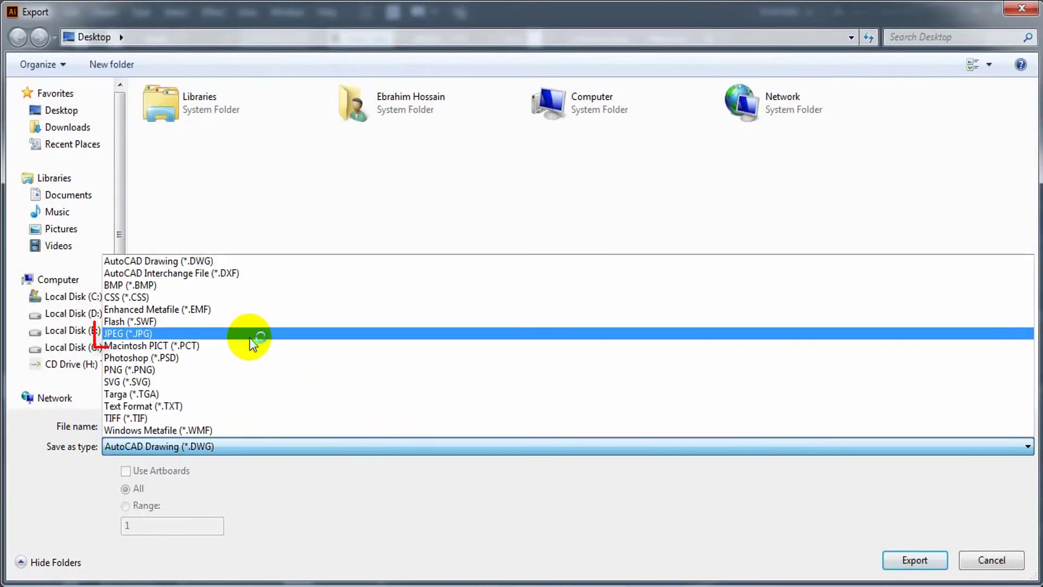
click(250, 333)
click(914, 561)
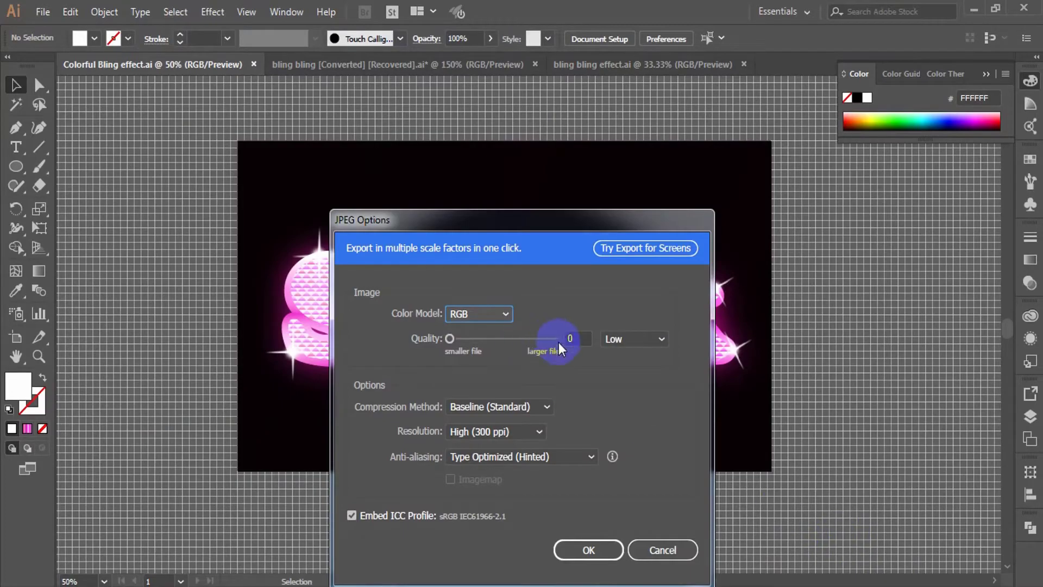
click(592, 550)
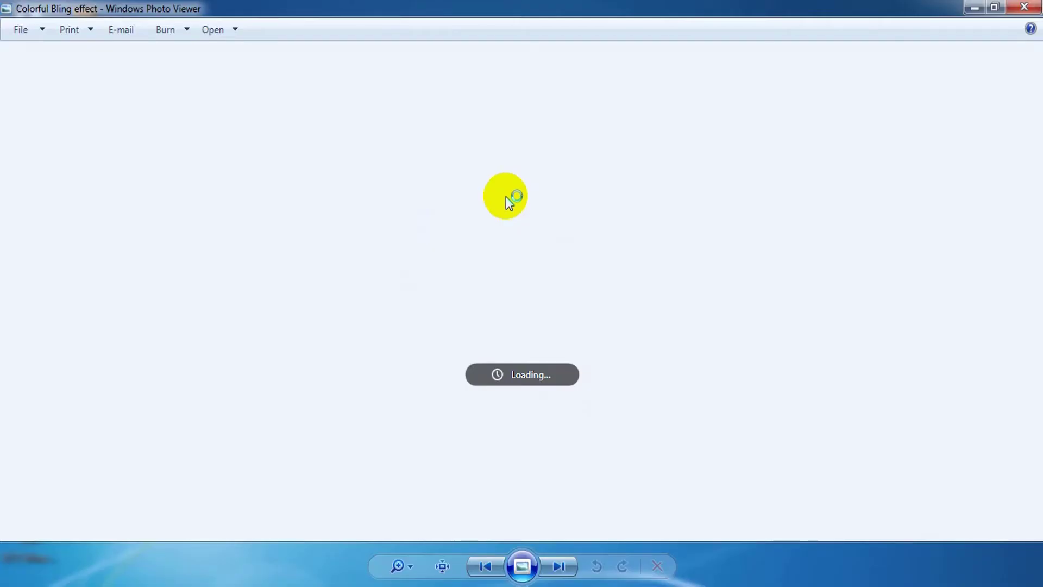